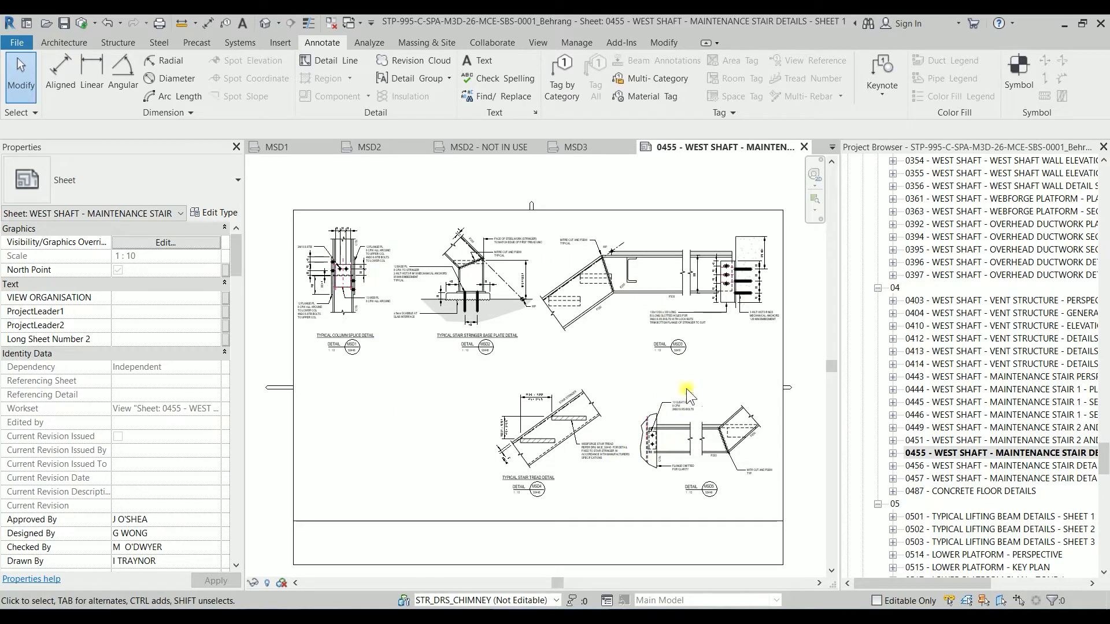
Examine the MSD3 stair stringer connection detail on sheet 0455, including its notes, dimensions and slotted bolt holes.
{"action": "scroll", "coordinate": [734, 257], "scroll_direction": "up", "scroll_amount": 4}
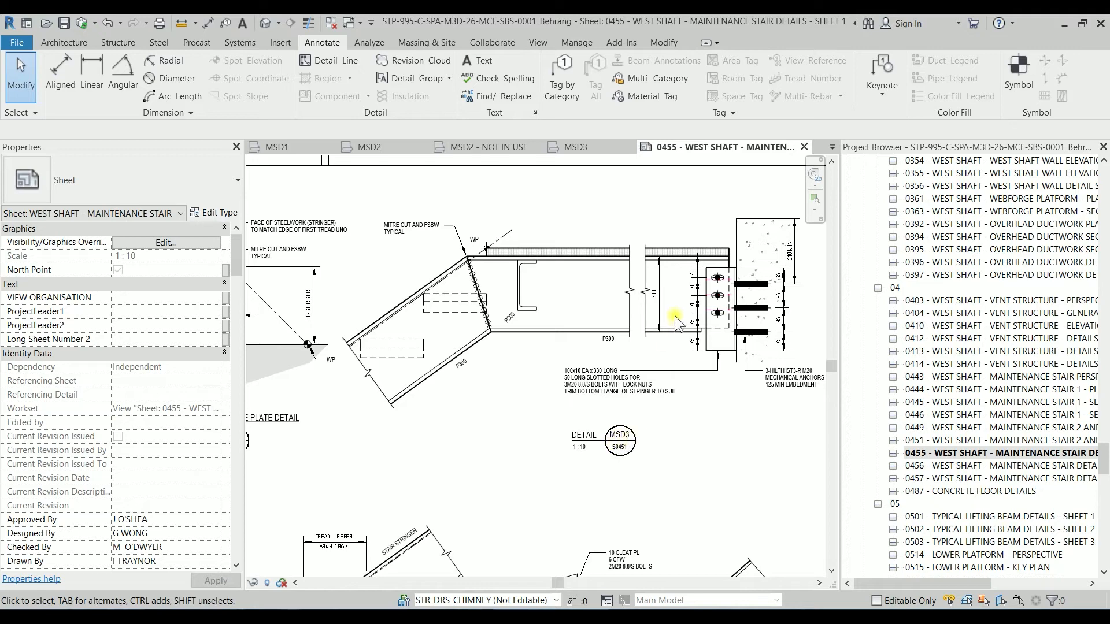
{"action": "scroll", "coordinate": [748, 297], "scroll_direction": "up", "scroll_amount": 2}
{"action": "scroll", "coordinate": [701, 300], "scroll_direction": "down", "scroll_amount": 1}
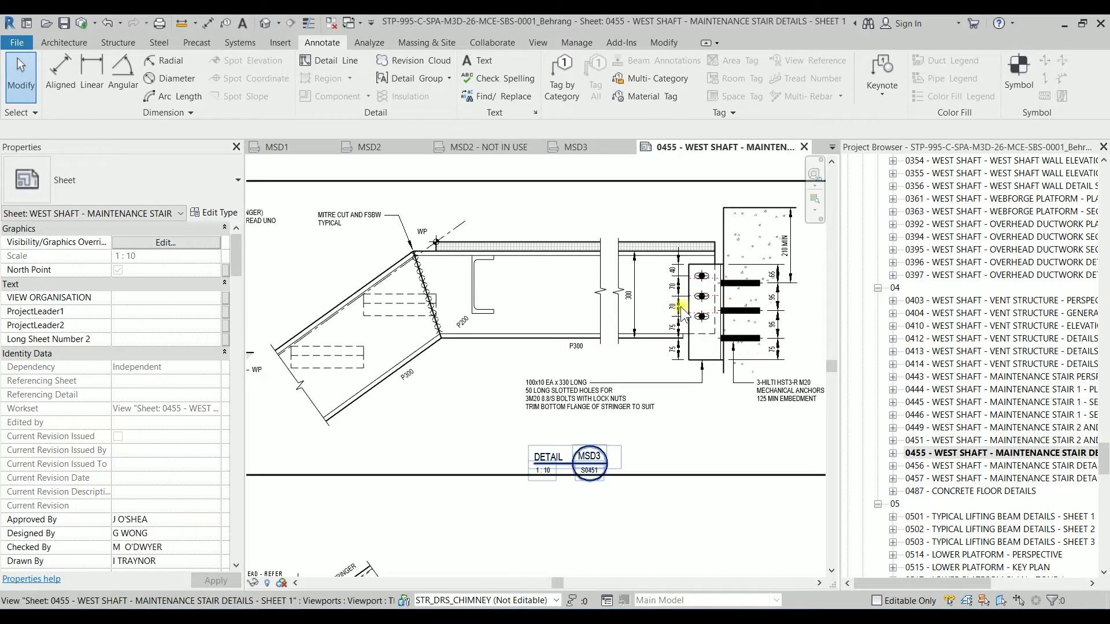
{"action": "middle_click_drag", "start_coordinate": [706, 304], "coordinate": [659, 322]}
{"action": "scroll", "coordinate": [672, 320], "scroll_direction": "up", "scroll_amount": 2}
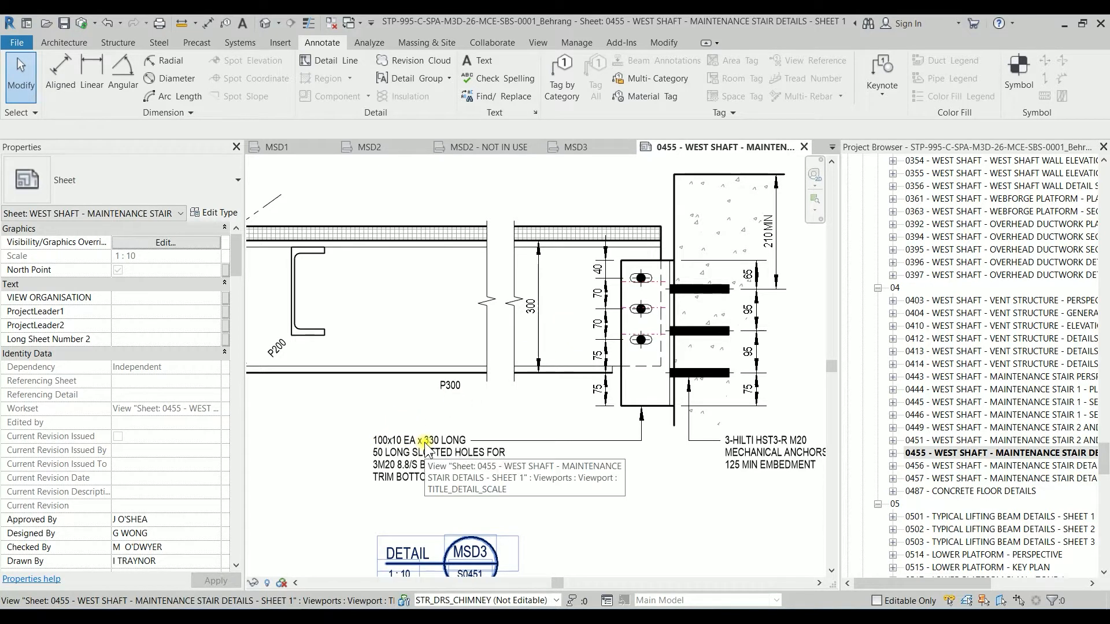
{"action": "scroll", "coordinate": [641, 280], "scroll_direction": "up", "scroll_amount": 3}
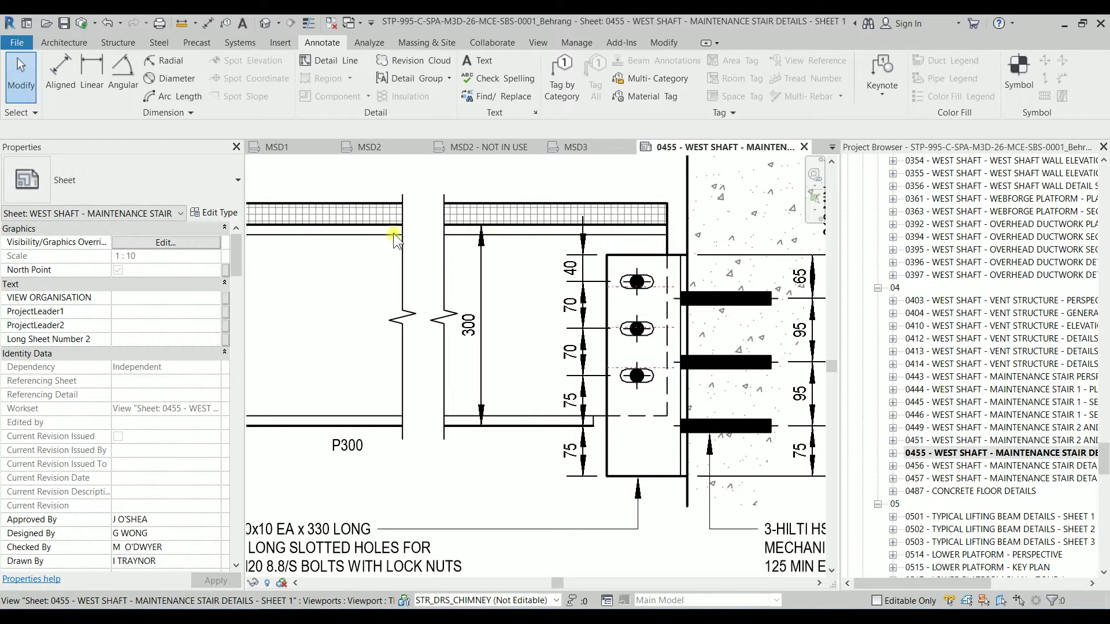
{"action": "scroll", "coordinate": [383, 234], "scroll_direction": "down", "scroll_amount": 2}
{"action": "middle_click_drag", "start_coordinate": [375, 238], "coordinate": [441, 259]}
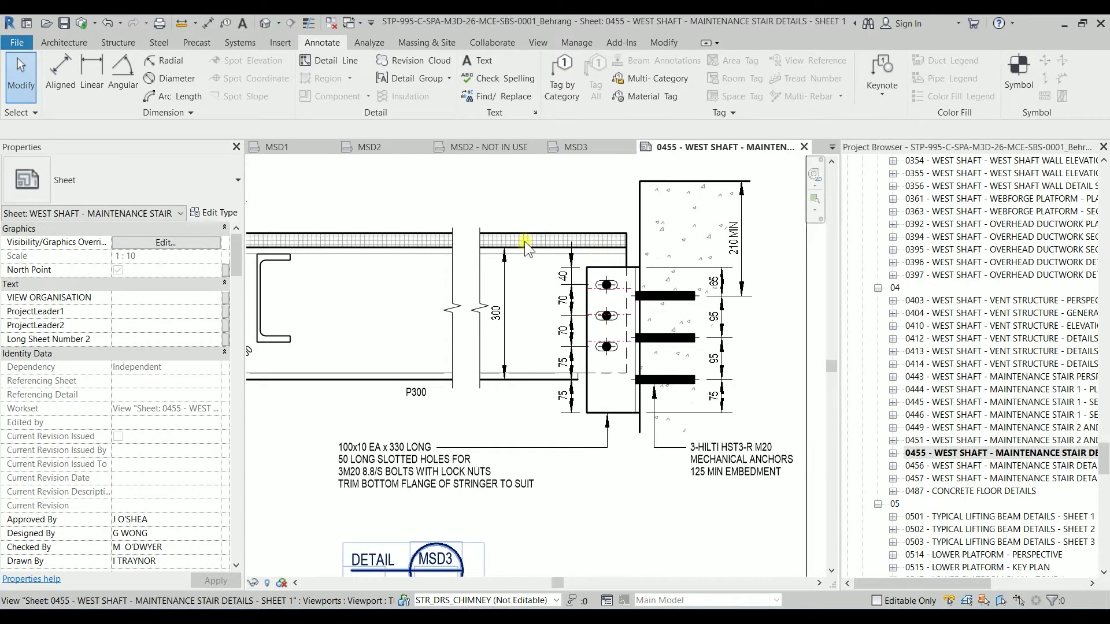
{"action": "scroll", "coordinate": [615, 269], "scroll_direction": "up", "scroll_amount": 2}
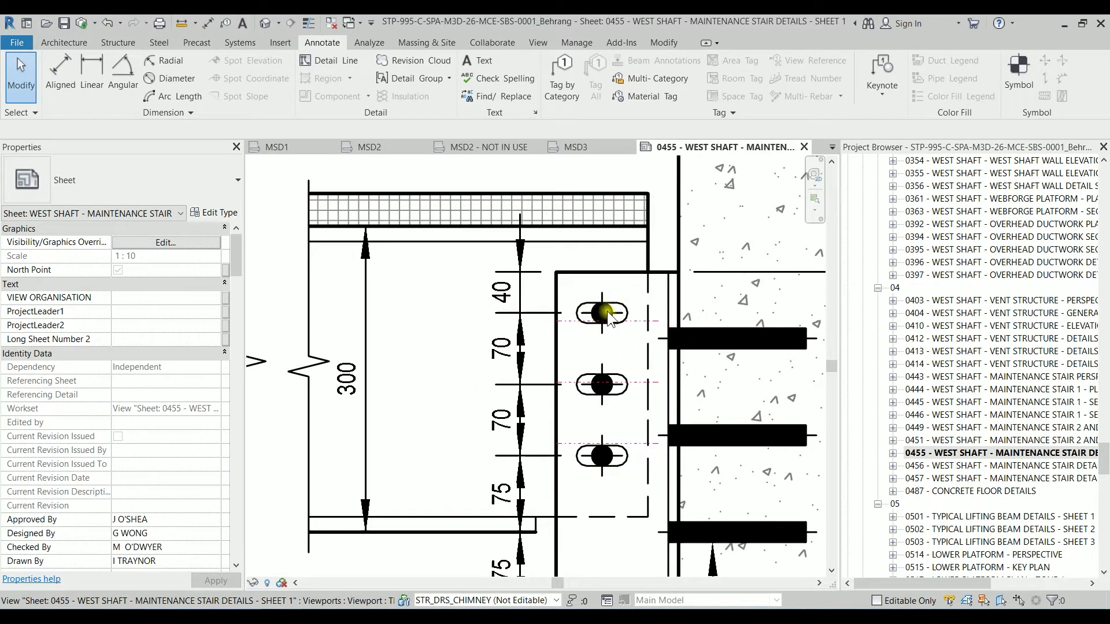
Activate the MSD3 view on the sheet and turn off BOLT AT CENTRE for the uppermost slotted hole.
{"action": "double_click", "coordinate": [608, 317]}
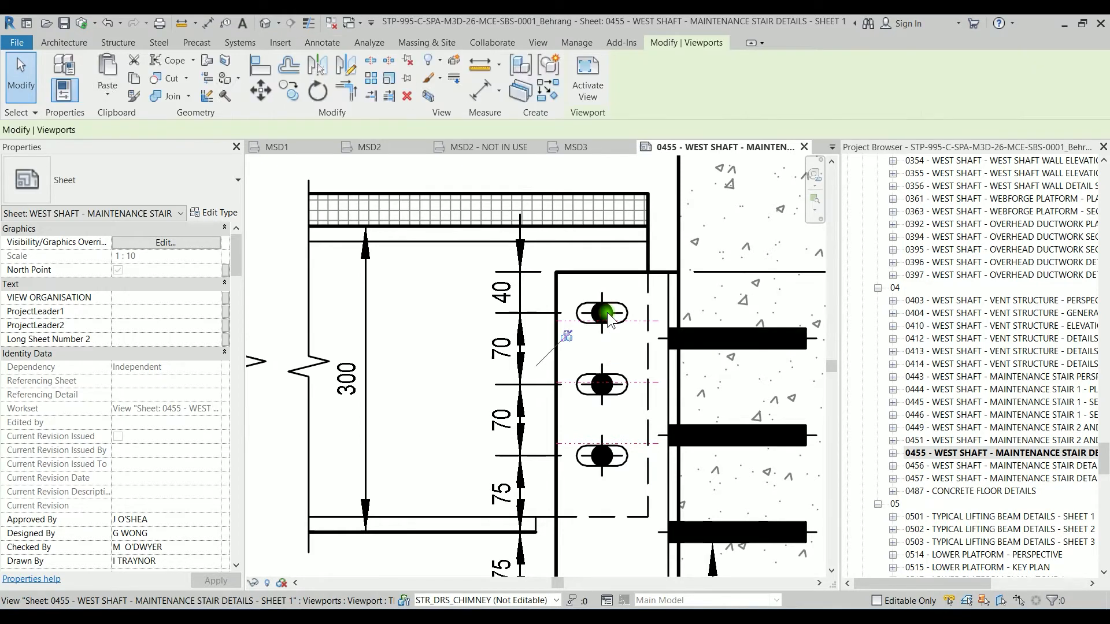
{"action": "left_click", "coordinate": [610, 314]}
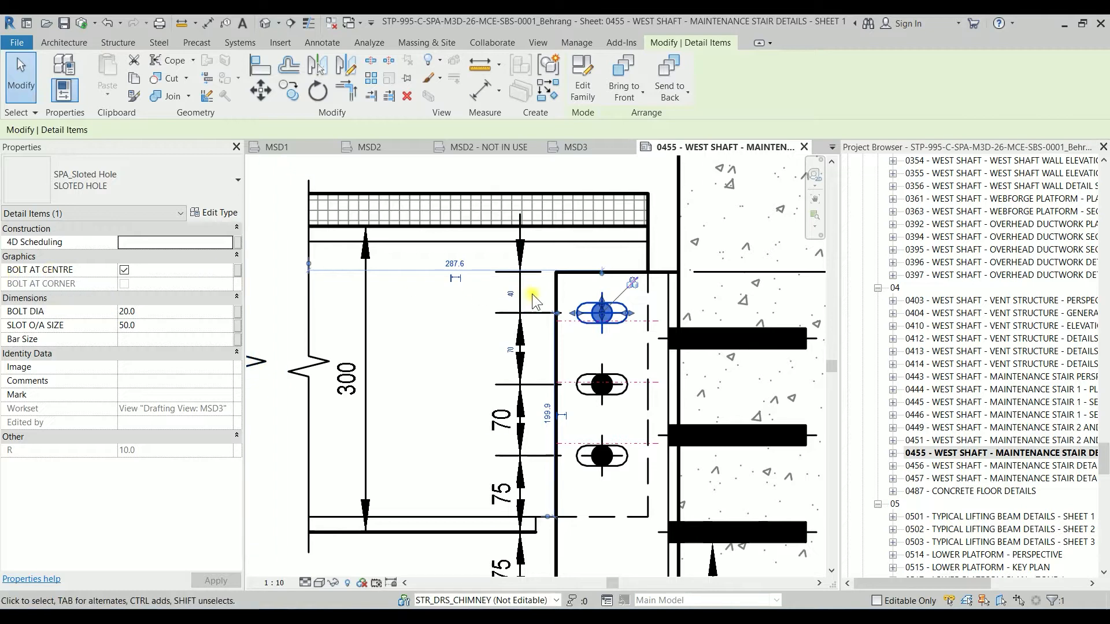
{"action": "left_click", "coordinate": [124, 270]}
{"action": "left_click", "coordinate": [124, 271]}
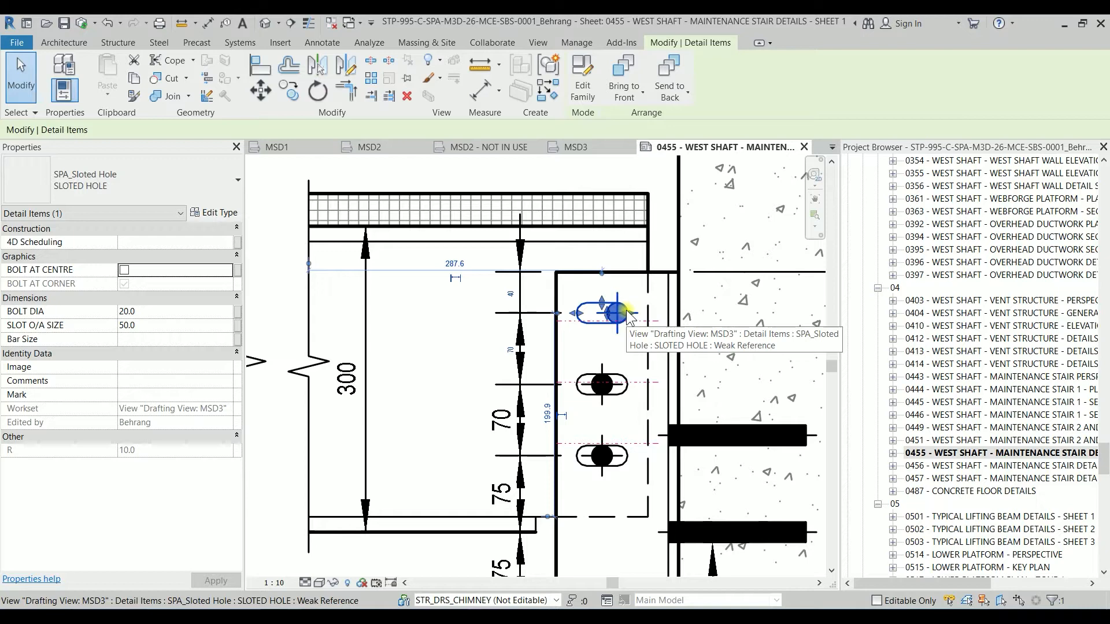
{"action": "key", "text": "space"}
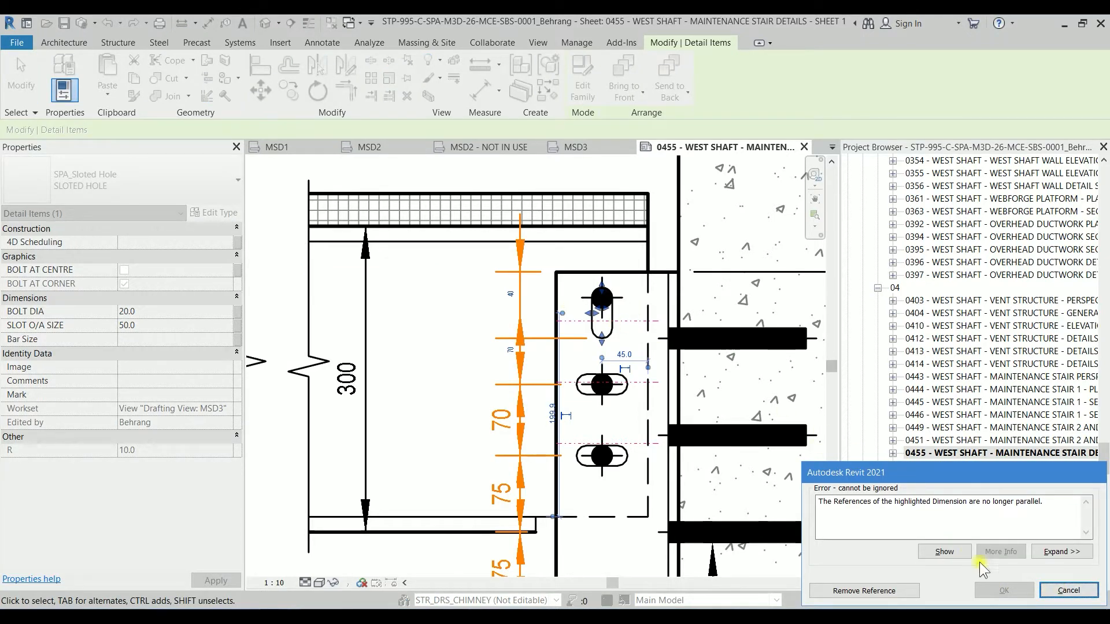
{"action": "left_click", "coordinate": [1051, 591]}
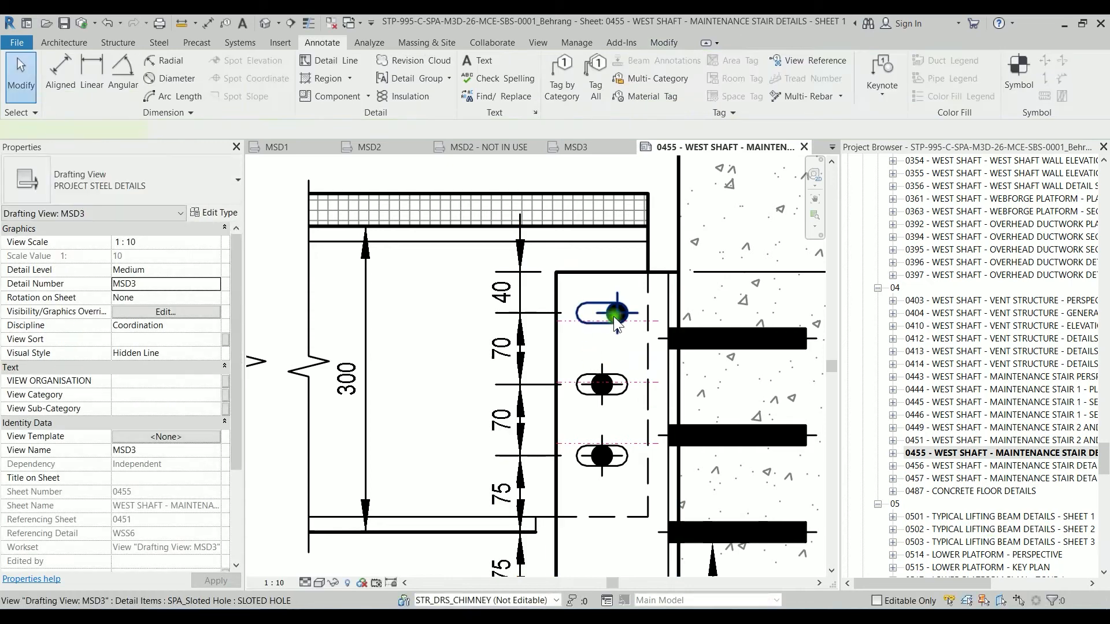
{"action": "left_click", "coordinate": [613, 316]}
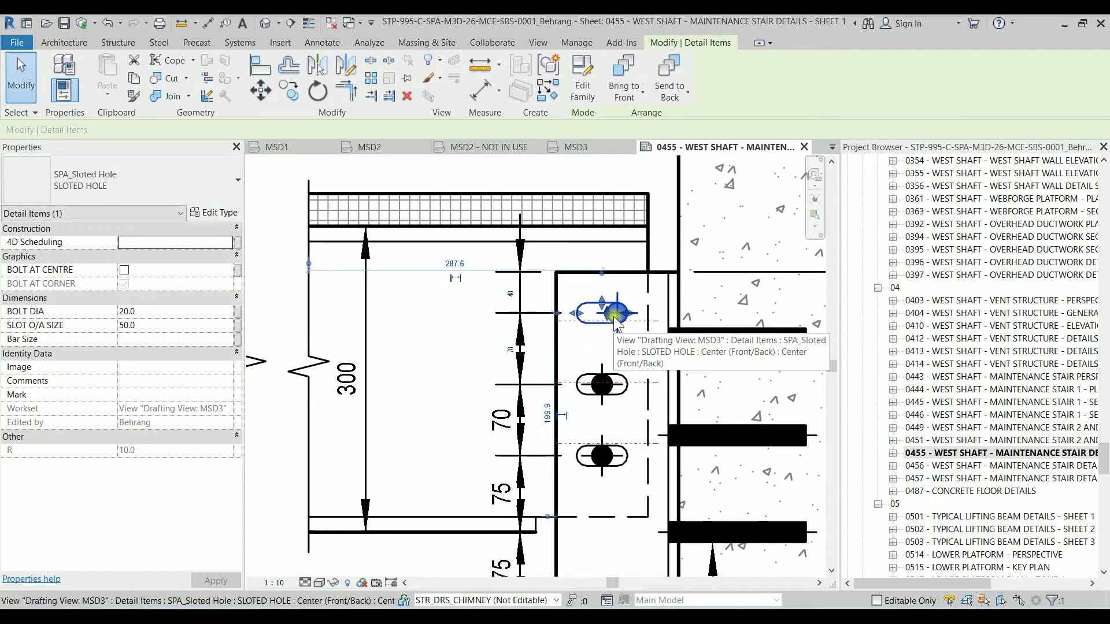
{"action": "key", "text": "c"}
{"action": "key", "text": "s"}
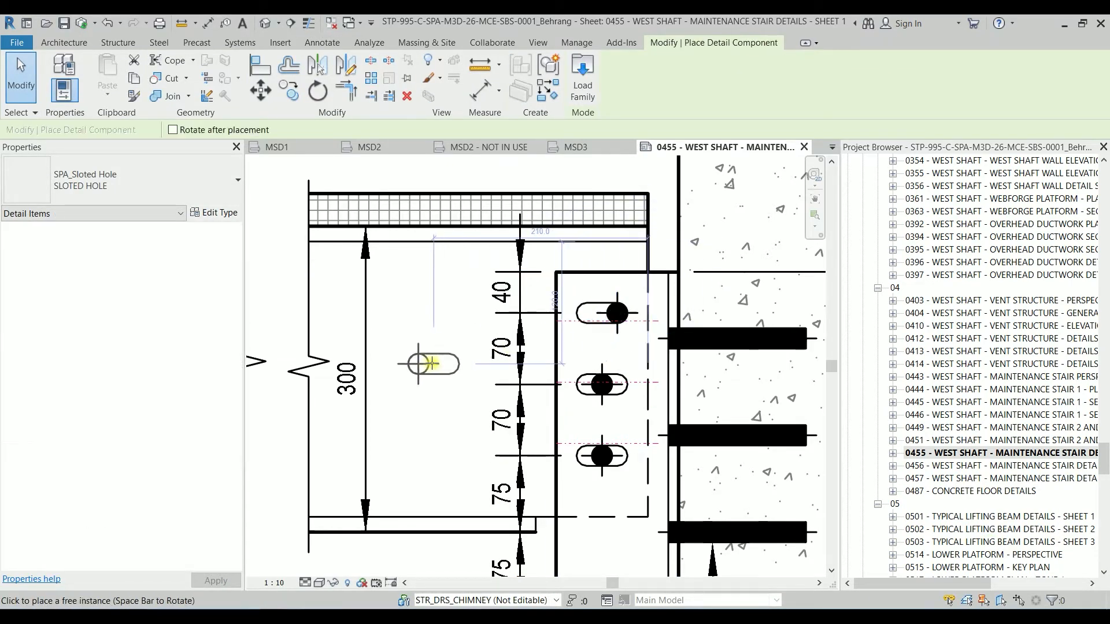
{"action": "key", "text": "space"}
{"action": "key", "text": "space"}
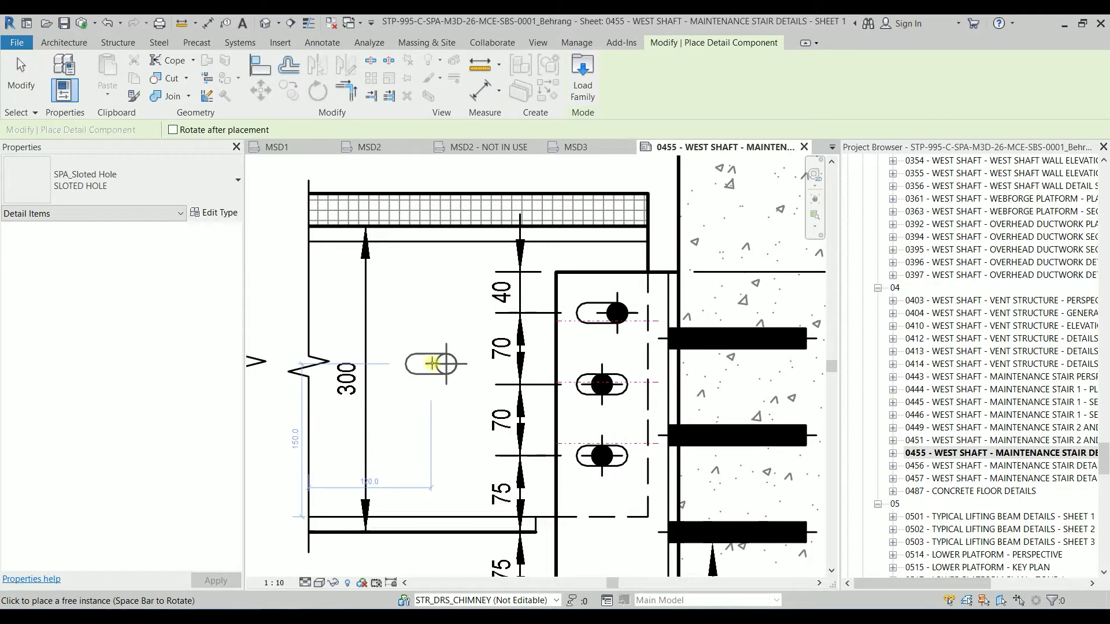
{"action": "key", "text": "space"}
{"action": "key", "text": "space"}
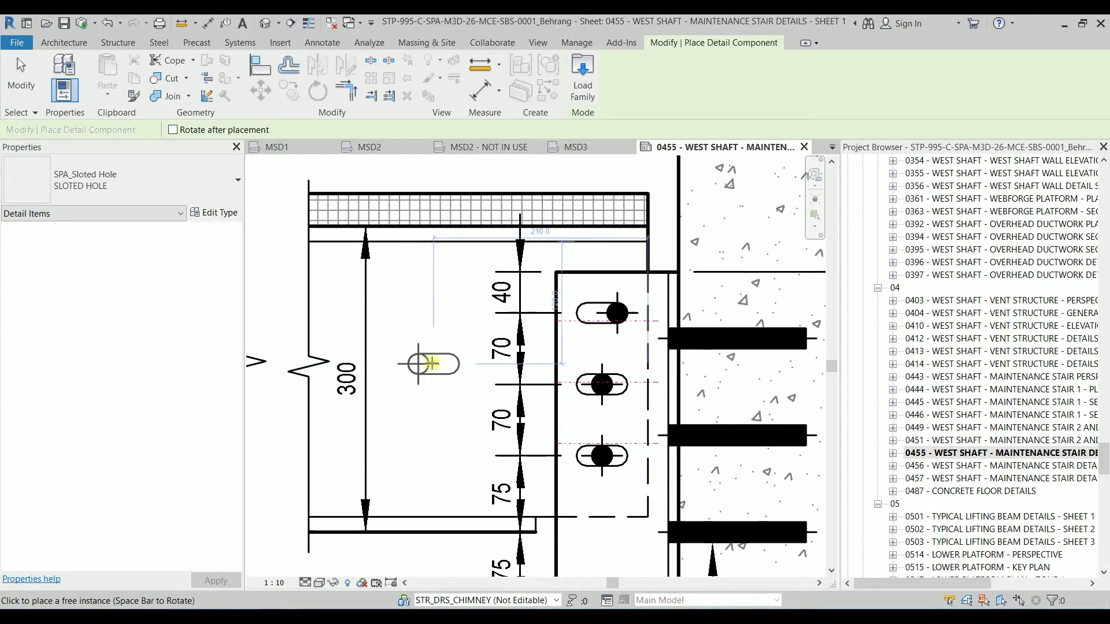
{"action": "key", "text": "space"}
{"action": "key", "text": "space"}
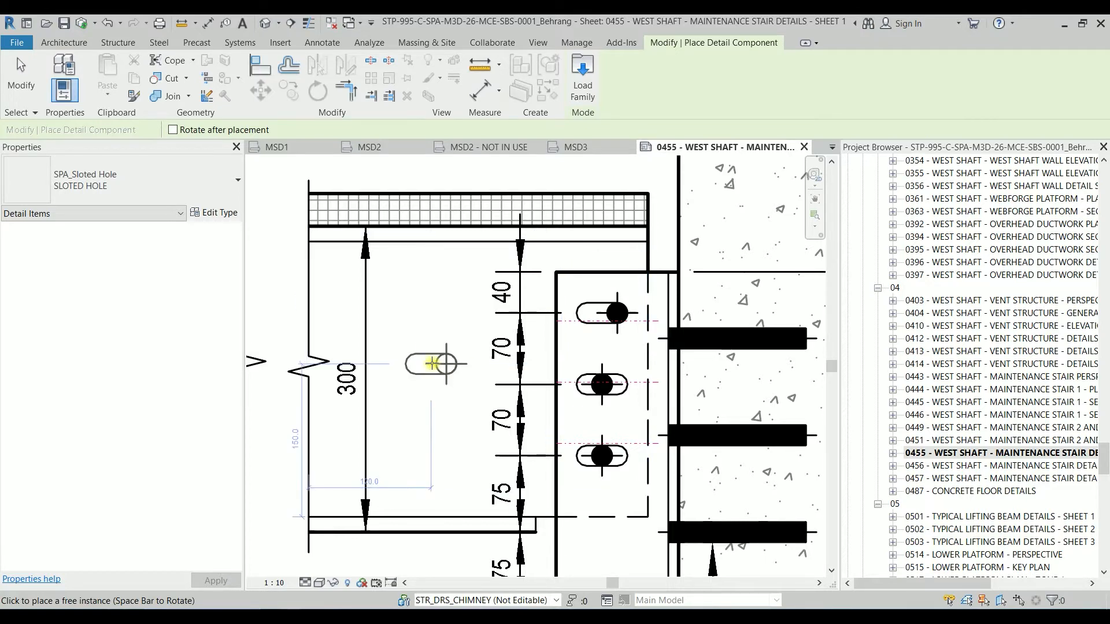
{"action": "key", "text": "Escape"}
Turn on BOLT AT CENTRE for the uppermost slotted hole in the MSD3 detail and deselect it.
{"action": "left_click", "coordinate": [605, 310]}
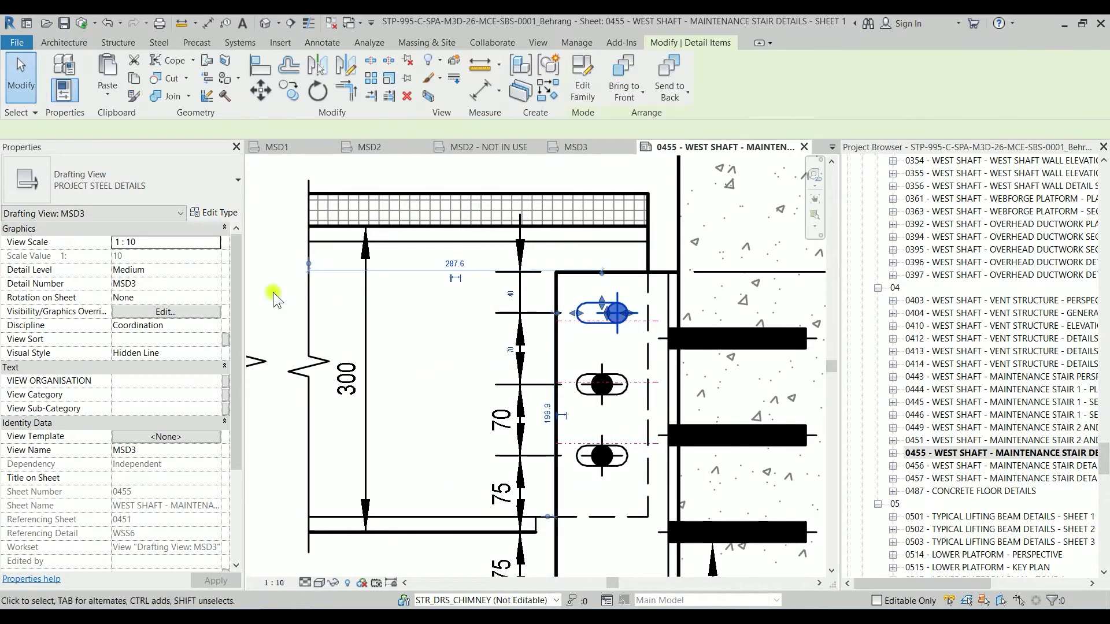
{"action": "left_click", "coordinate": [124, 270]}
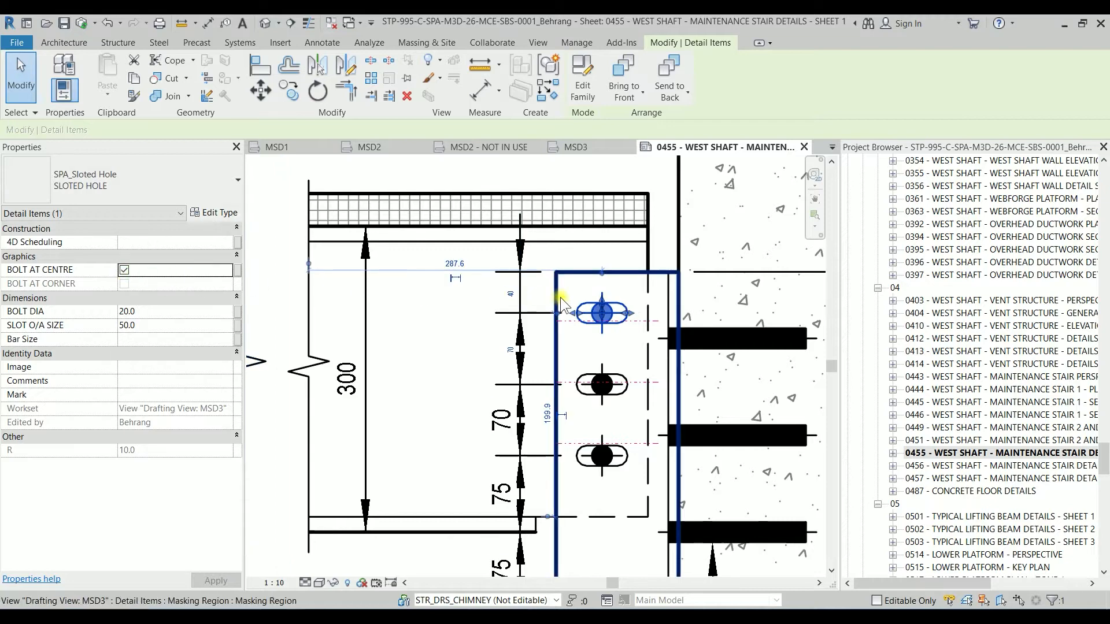
{"action": "key", "text": "Escape"}
{"action": "scroll", "coordinate": [590, 309], "scroll_direction": "down", "scroll_amount": 3}
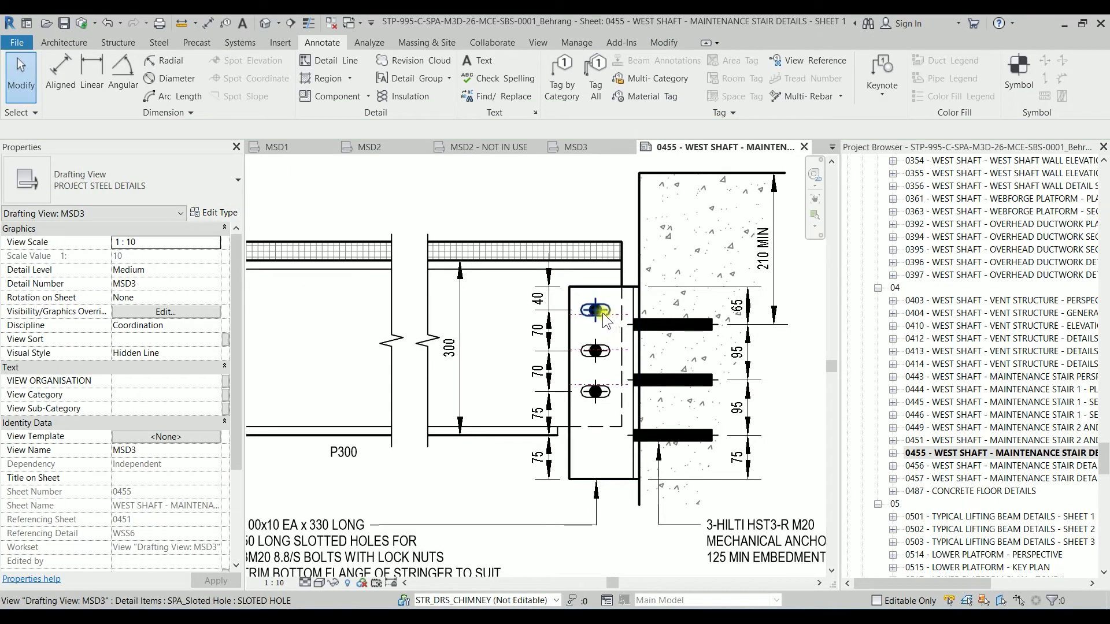
{"action": "scroll", "coordinate": [595, 320], "scroll_direction": "up", "scroll_amount": 1}
{"action": "scroll", "coordinate": [597, 318], "scroll_direction": "down", "scroll_amount": 1}
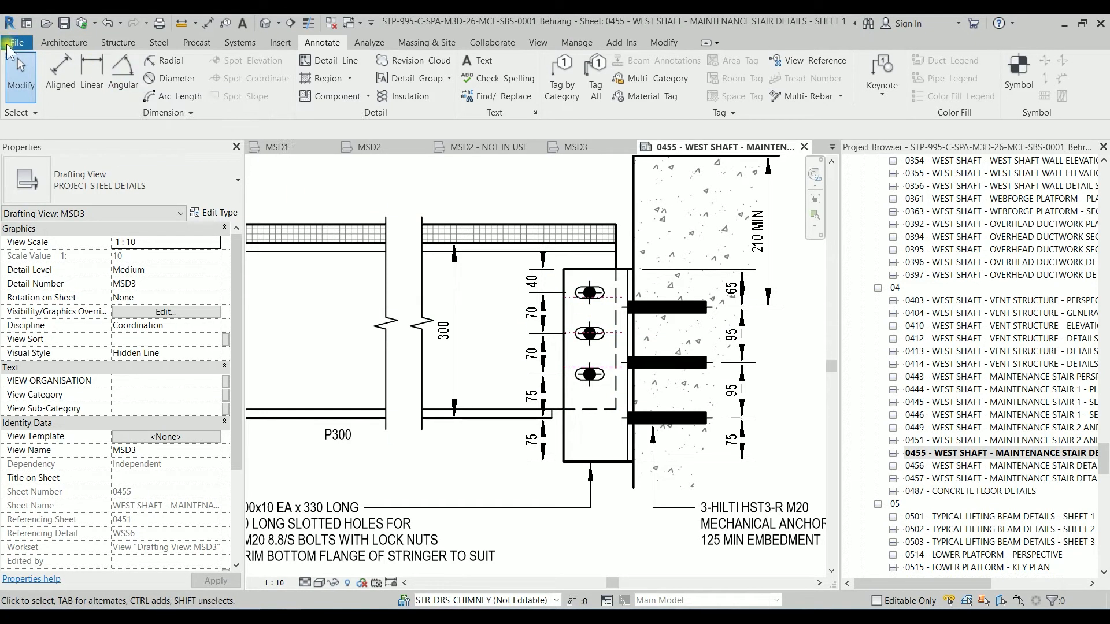
Create a new family from the Metric Detail Item template.
{"action": "left_click", "coordinate": [12, 46]}
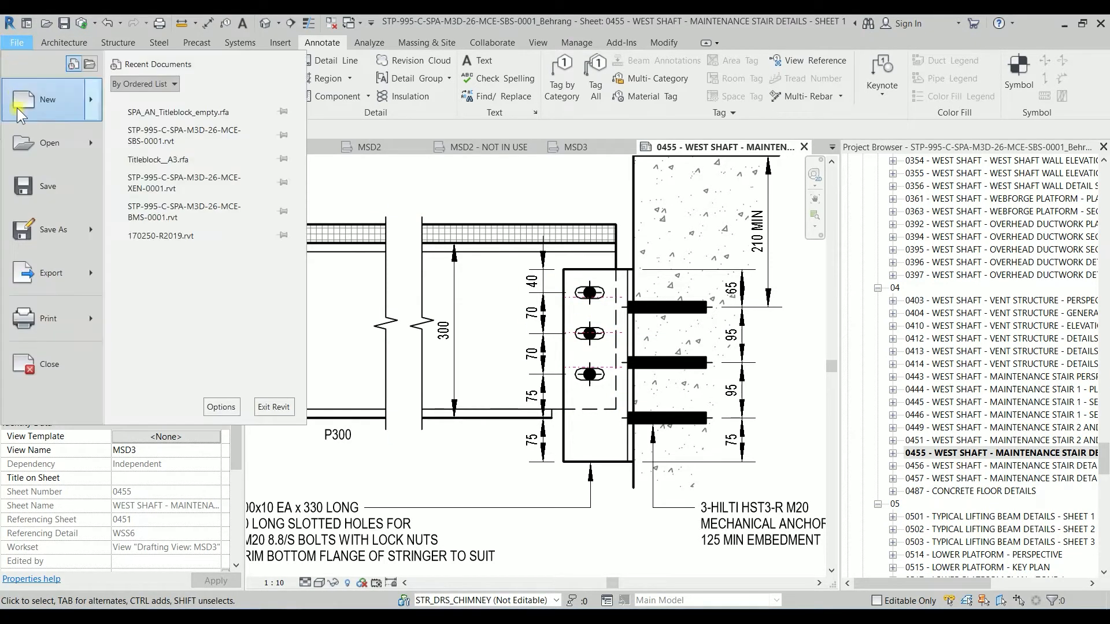
{"action": "mouse_move", "coordinate": [47, 234]}
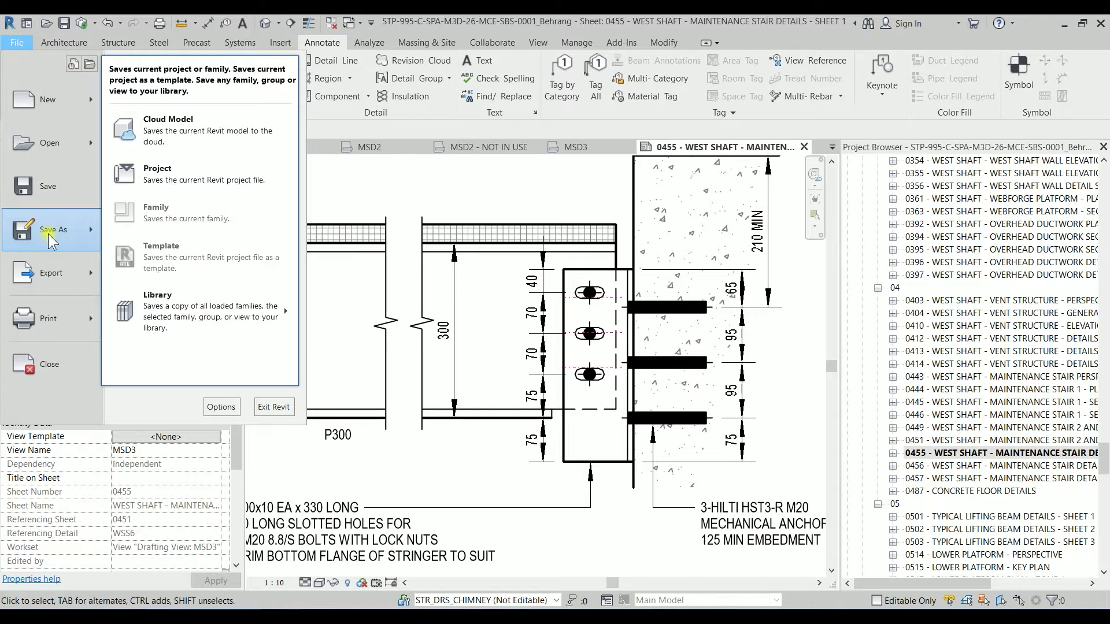
{"action": "mouse_move", "coordinate": [57, 98]}
{"action": "left_click", "coordinate": [156, 142]}
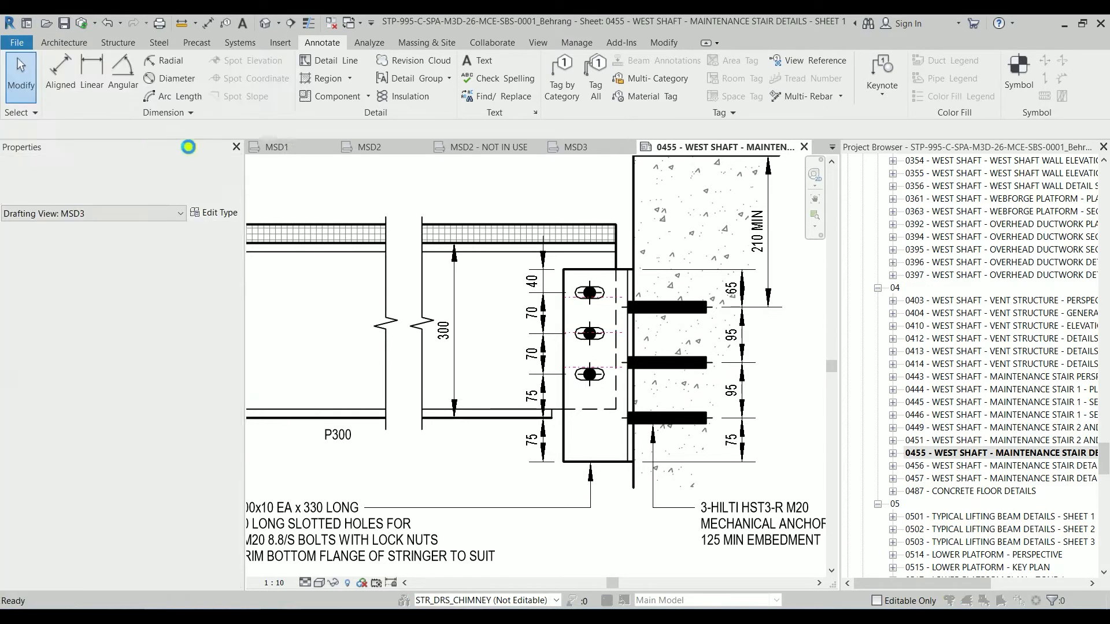
{"action": "double_click", "coordinate": [310, 186]}
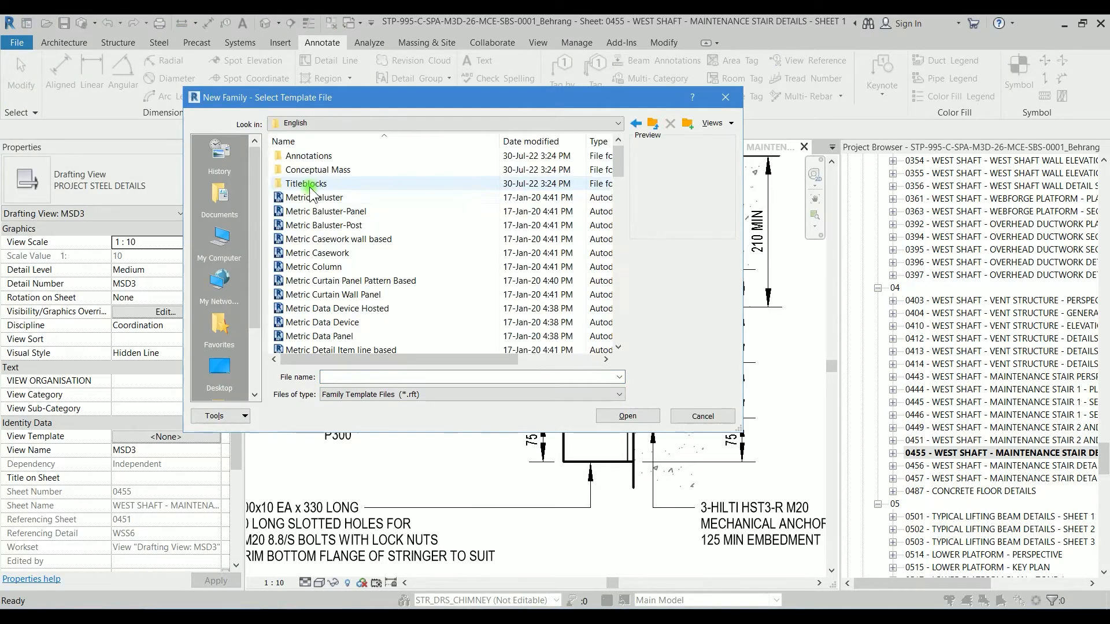
{"action": "scroll", "coordinate": [349, 277], "scroll_direction": "down", "scroll_amount": 4}
{"action": "scroll", "coordinate": [349, 277], "scroll_direction": "down", "scroll_amount": 4}
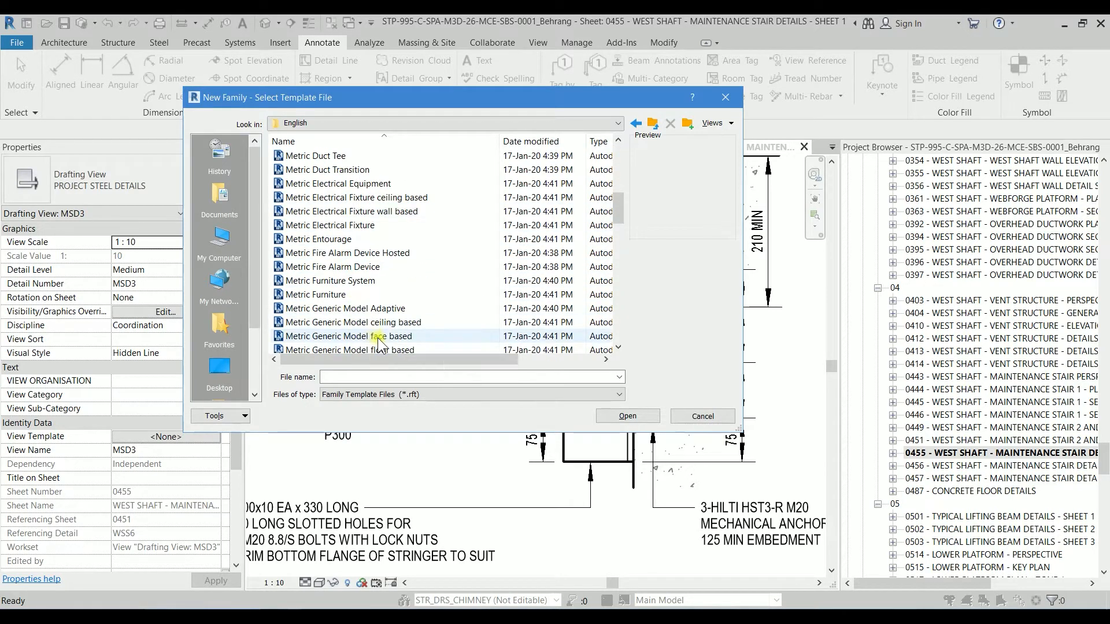
{"action": "scroll", "coordinate": [381, 332], "scroll_direction": "down", "scroll_amount": 1}
{"action": "scroll", "coordinate": [381, 338], "scroll_direction": "down", "scroll_amount": 1}
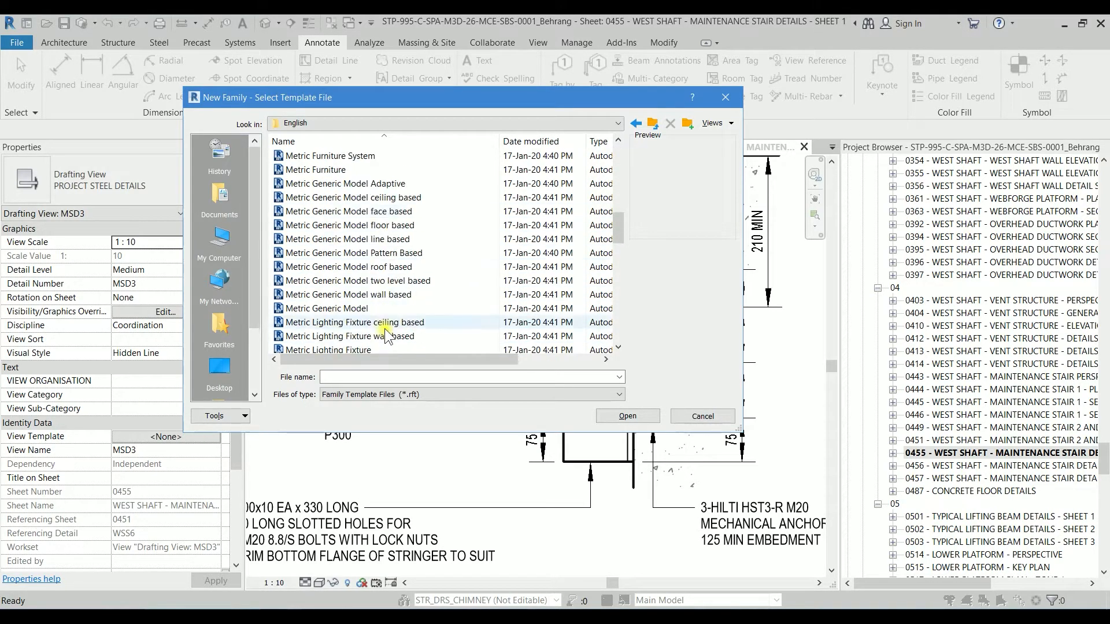
{"action": "scroll", "coordinate": [365, 312], "scroll_direction": "up", "scroll_amount": 4}
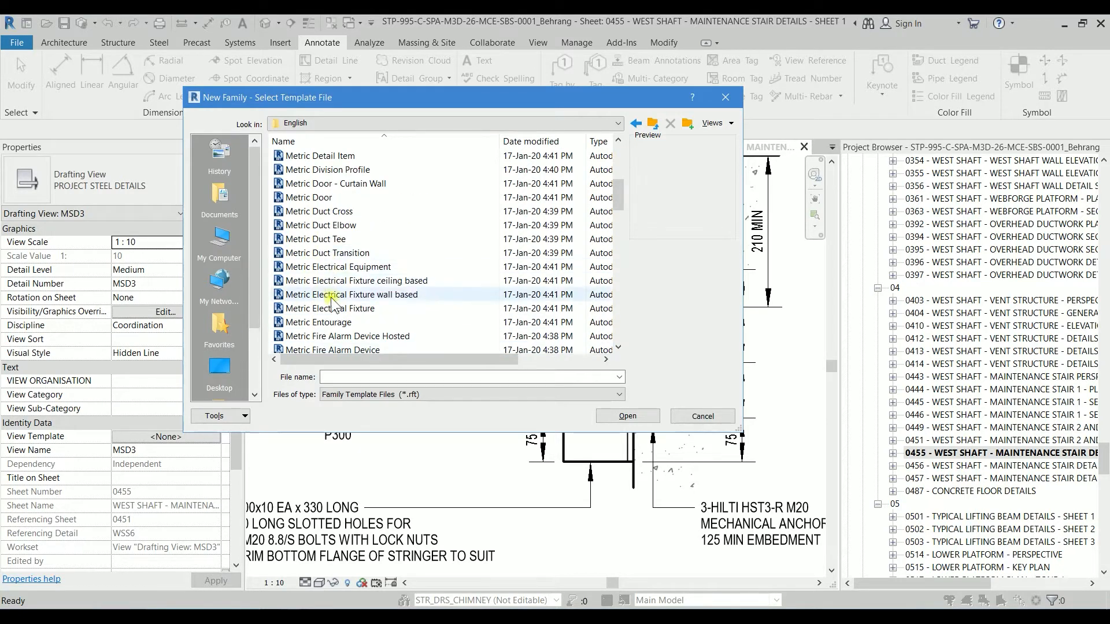
{"action": "left_click", "coordinate": [320, 155]}
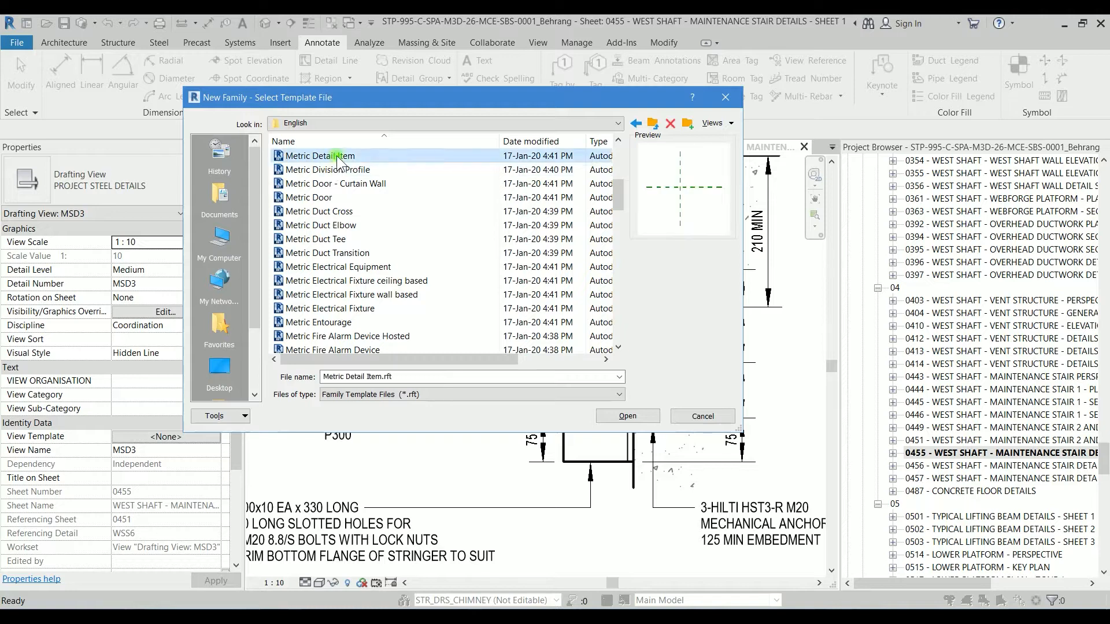
{"action": "left_click", "coordinate": [627, 416]}
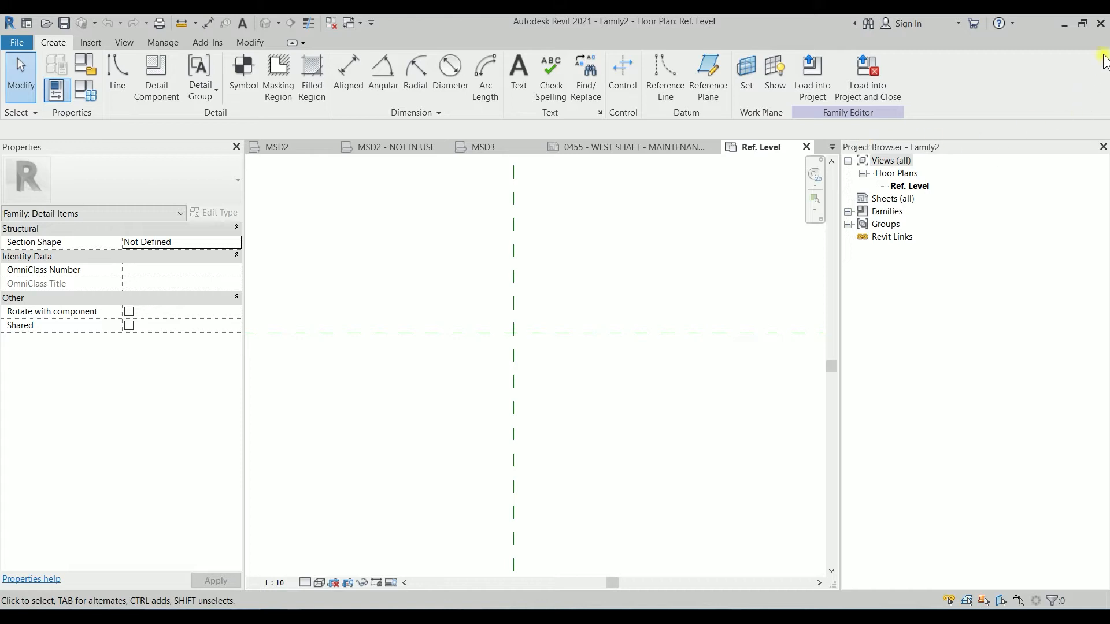
Return to sheet 0455 and inspect the middle slotted hole and its properties in the MSD3 detail.
{"action": "left_click", "coordinate": [601, 150]}
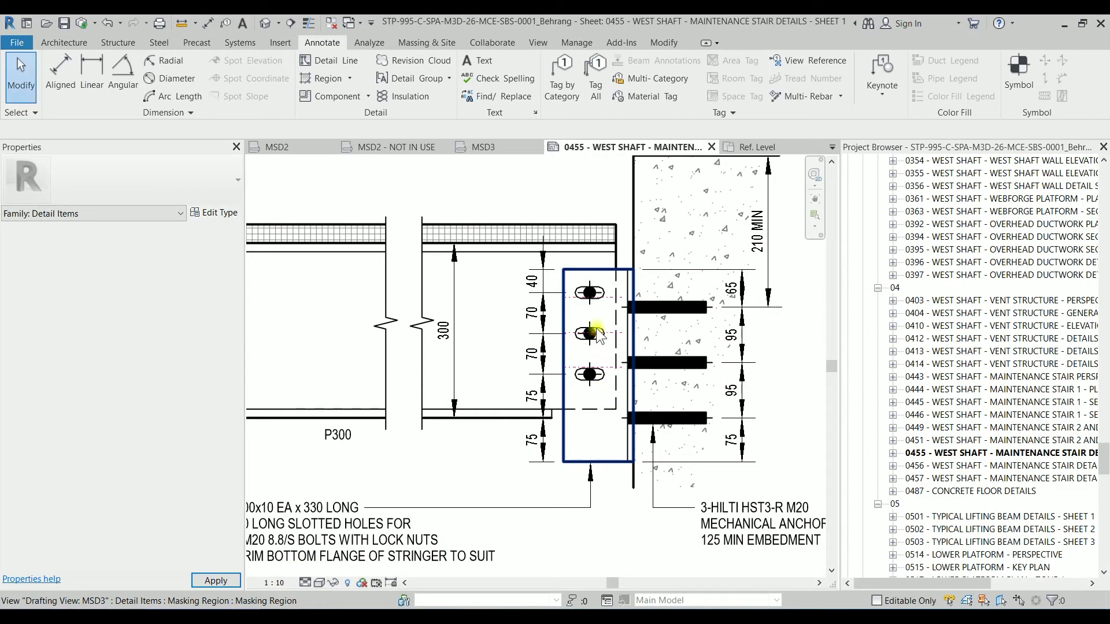
{"action": "scroll", "coordinate": [592, 324], "scroll_direction": "up", "scroll_amount": 4}
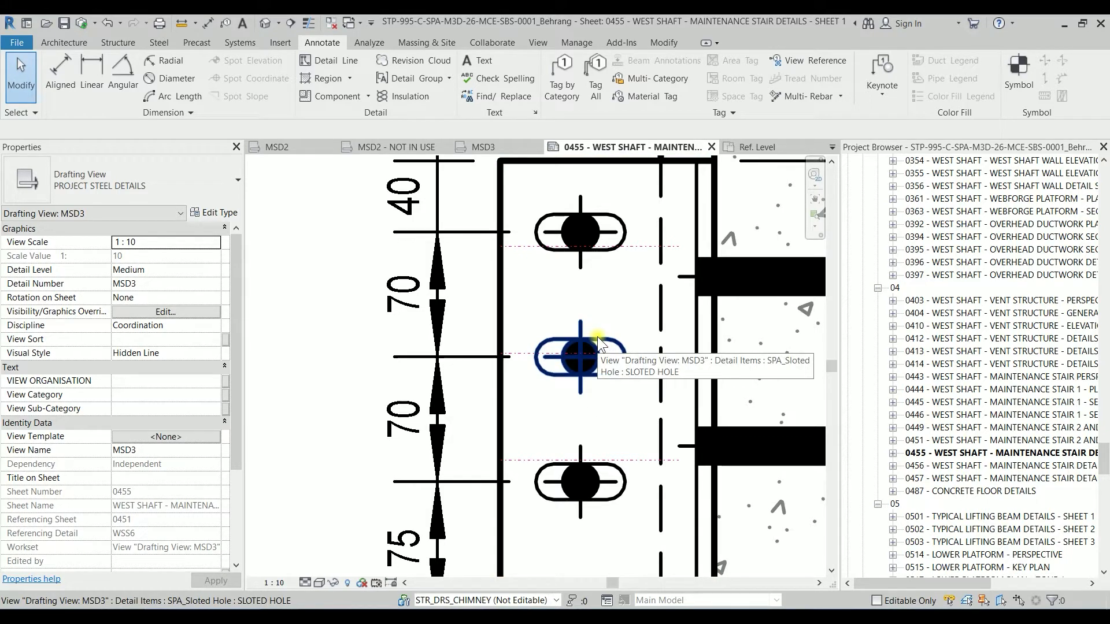
{"action": "scroll", "coordinate": [597, 337], "scroll_direction": "down", "scroll_amount": 3}
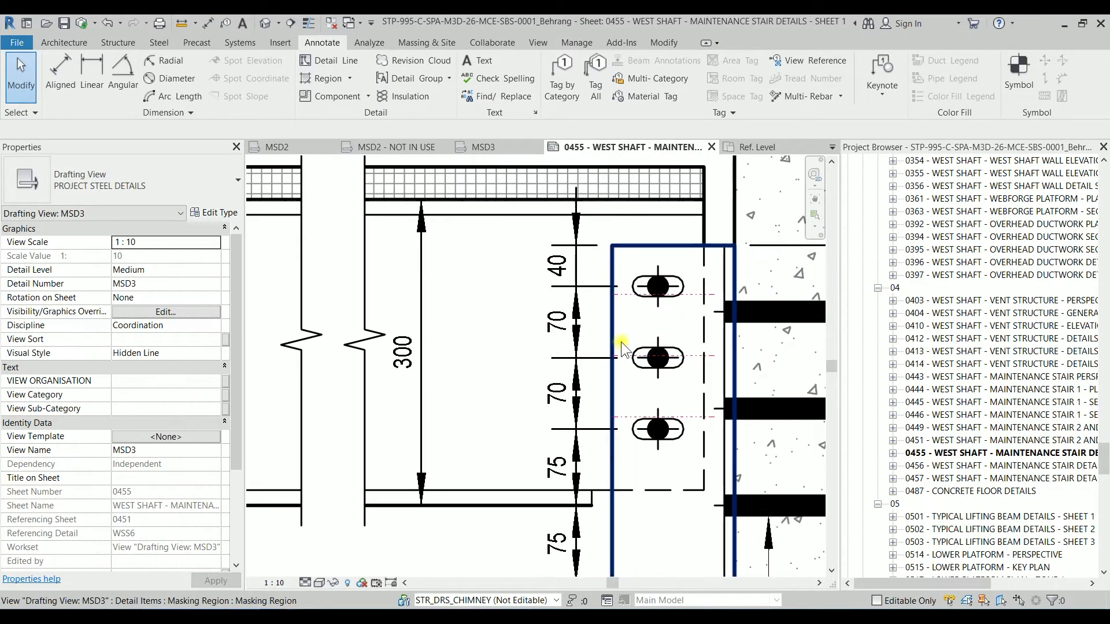
{"action": "left_click", "coordinate": [654, 345]}
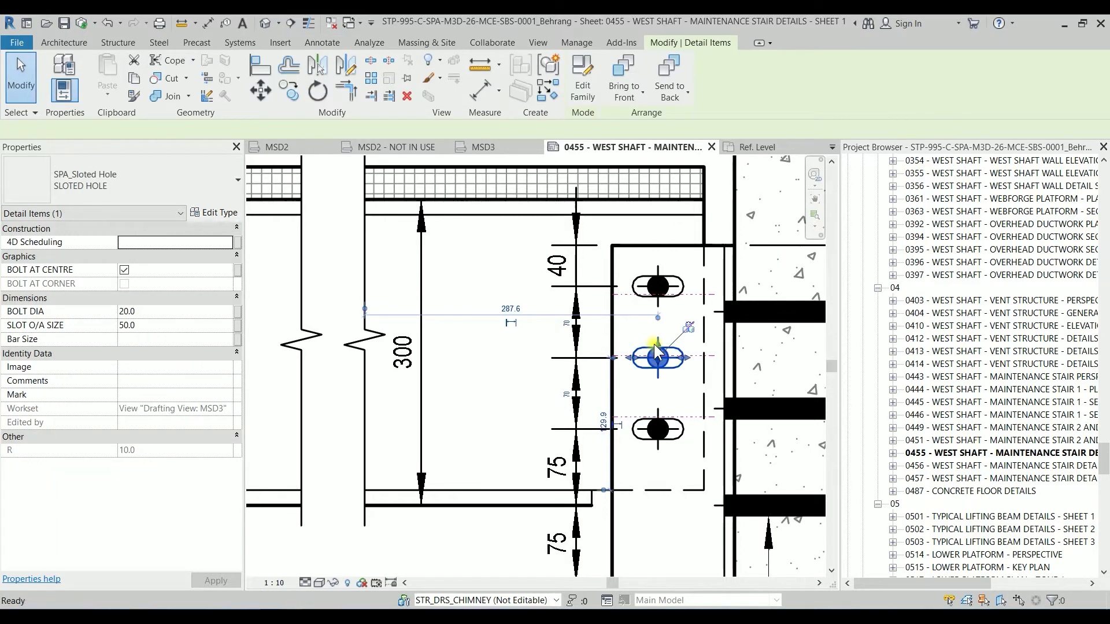
Place one S_DC_S_BOLT PLAN1 : Bolt Plan 3 detail component between the 300 dimension and the slotted-hole dimensions in the MSD3 detail.
{"action": "key", "text": "c"}
{"action": "key", "text": "s"}
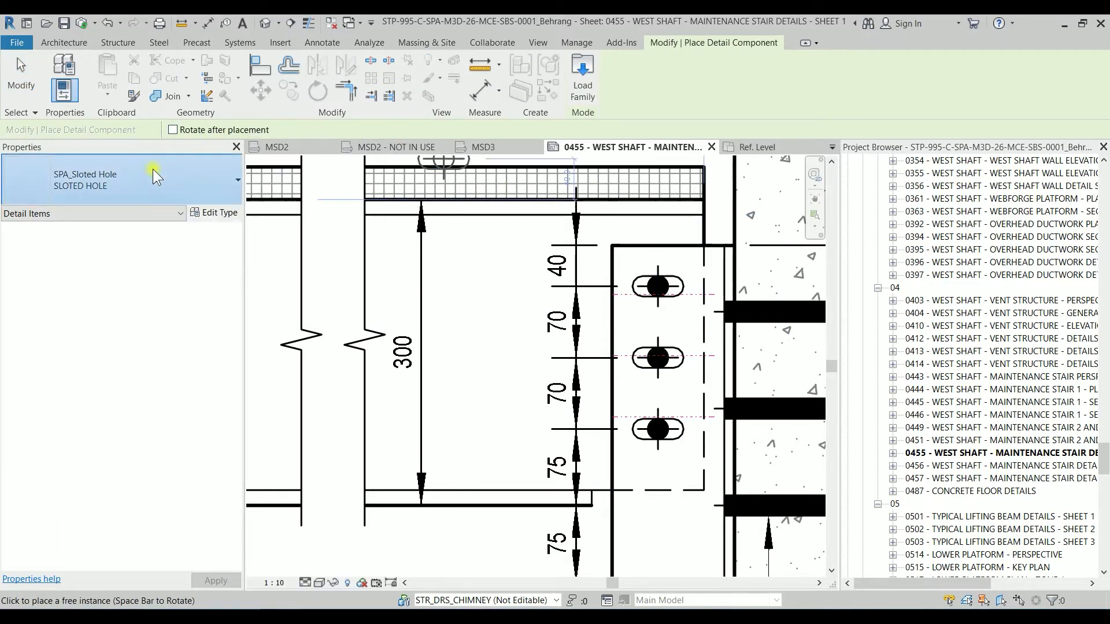
{"action": "left_click", "coordinate": [152, 169]}
{"action": "type", "text": "BO"}
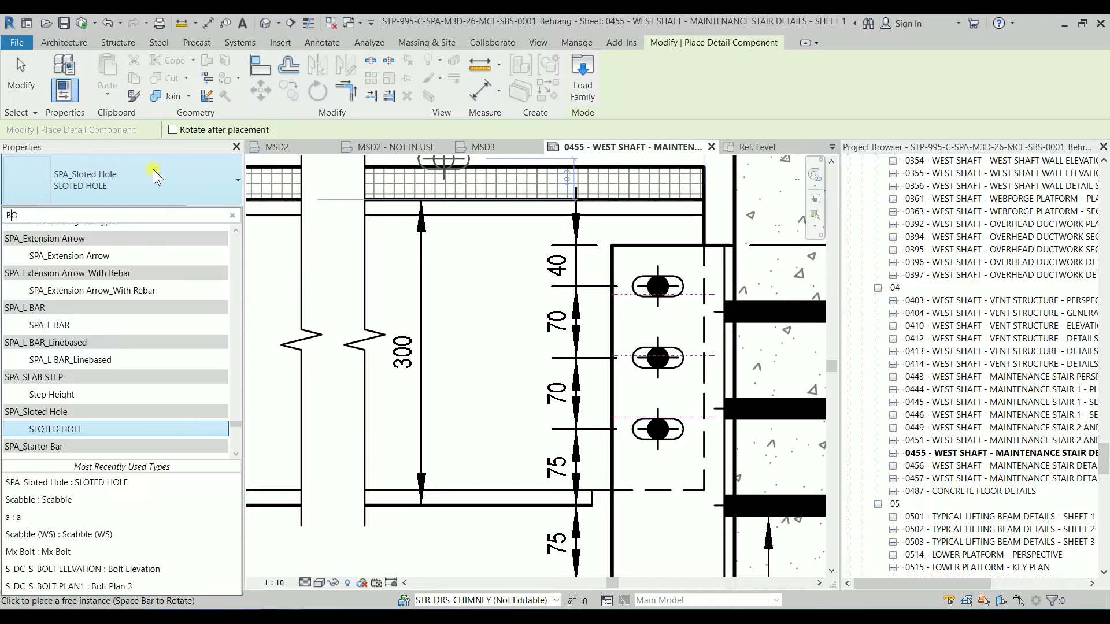
{"action": "type", "text": "LT"}
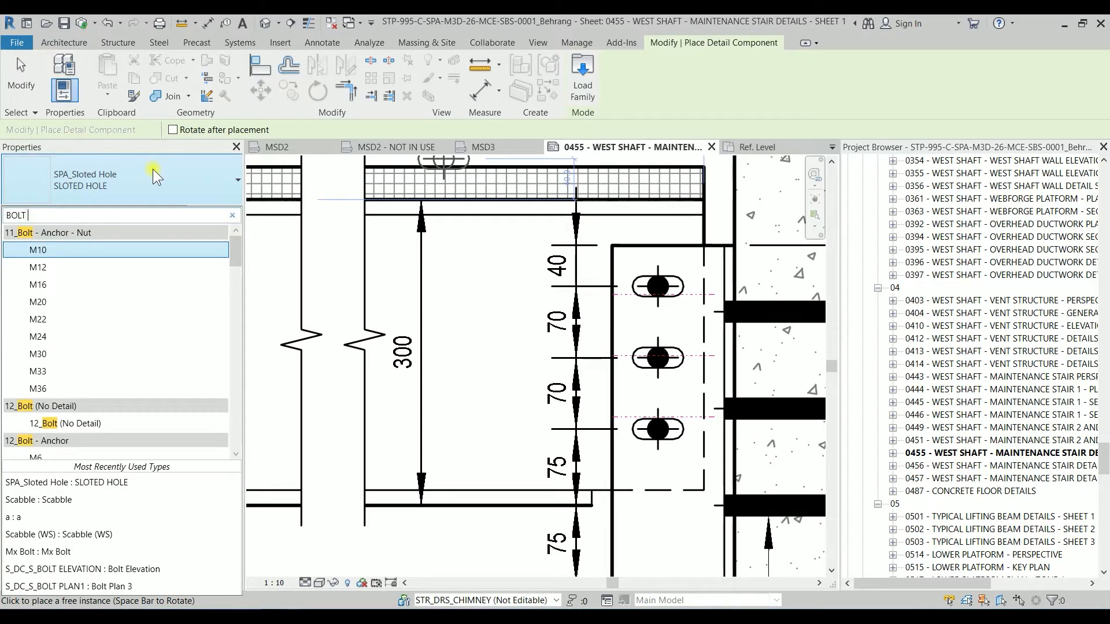
{"action": "type", "text": " PLAN"}
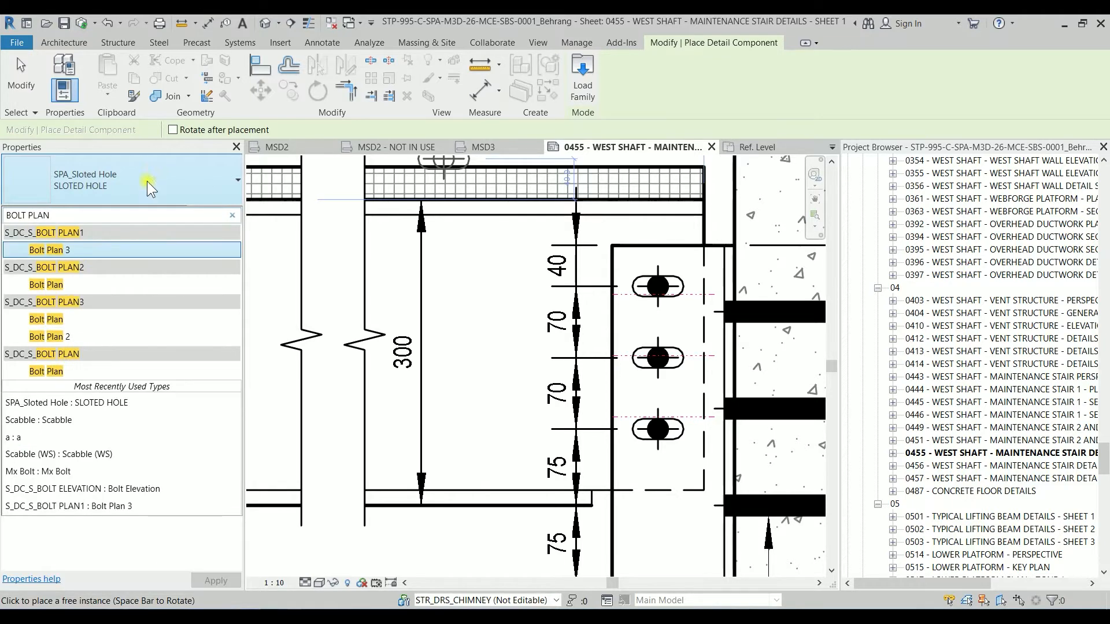
{"action": "left_click", "coordinate": [120, 252]}
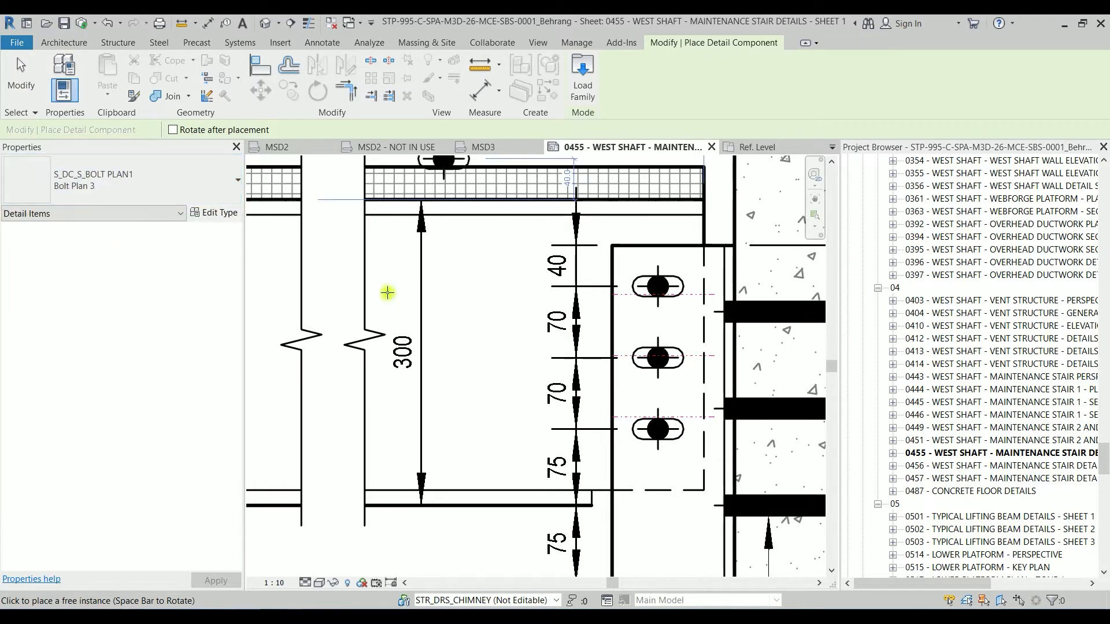
{"action": "left_click", "coordinate": [493, 333]}
{"action": "key", "text": "Escape"}
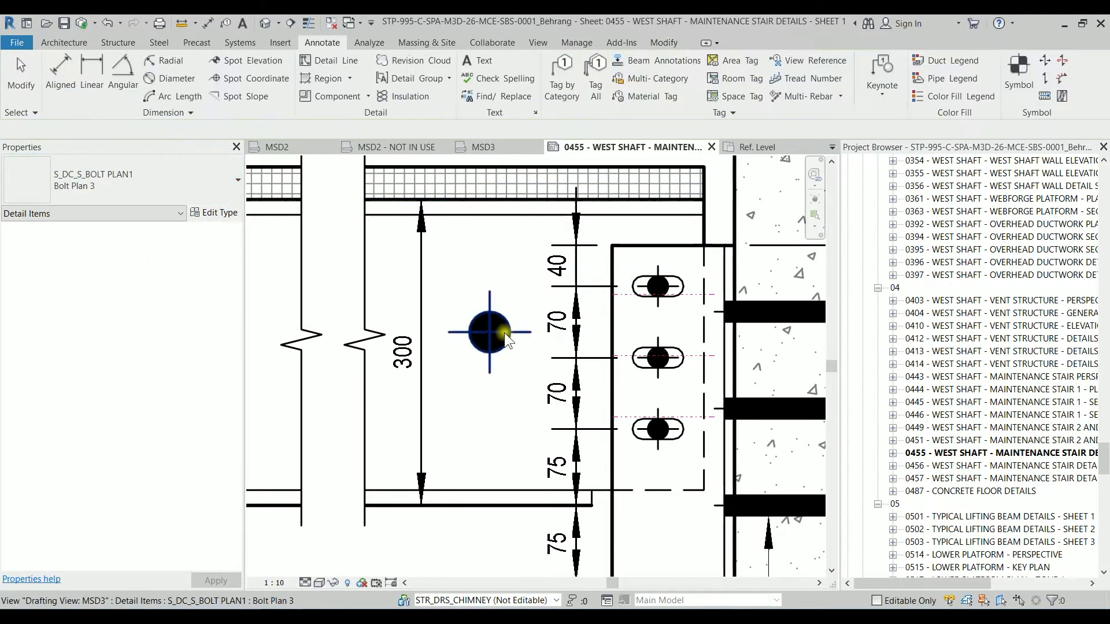
Set the newly placed bolt's Radius to 10 and deselect it.
{"action": "left_click", "coordinate": [504, 332]}
{"action": "left_click", "coordinate": [653, 284]}
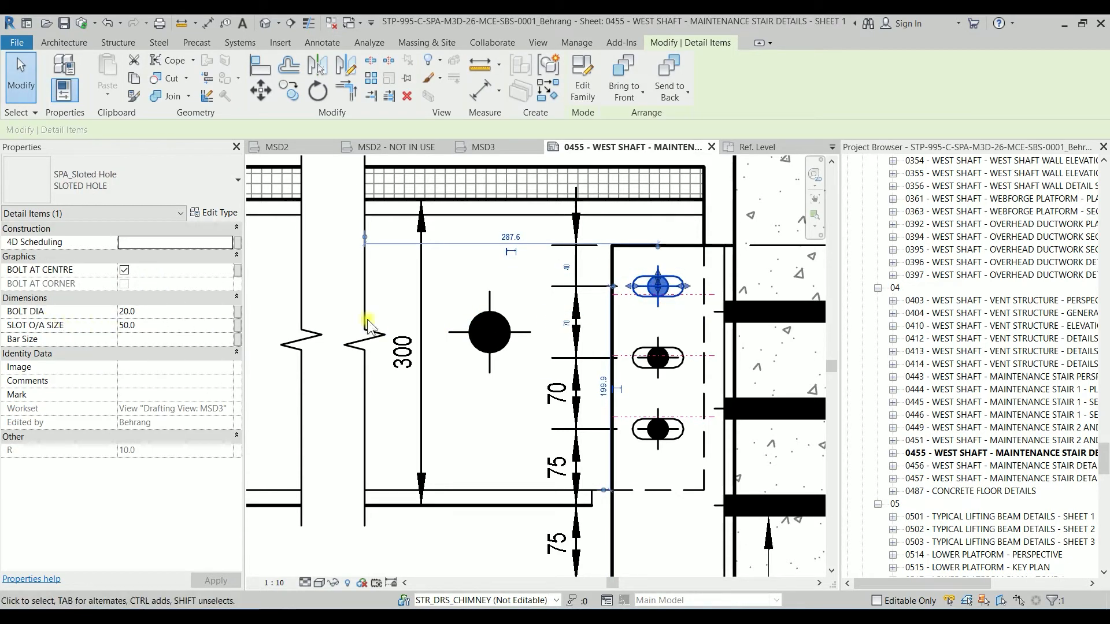
{"action": "key", "text": "Escape"}
{"action": "left_click", "coordinate": [484, 332]}
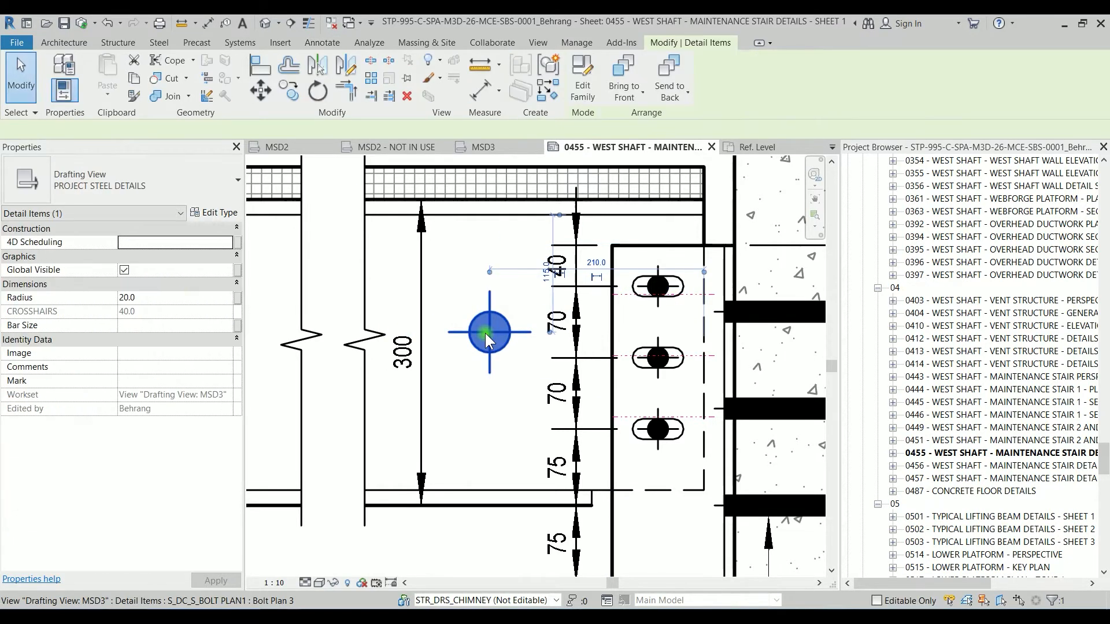
{"action": "left_click", "coordinate": [171, 298]}
{"action": "type", "text": "10"}
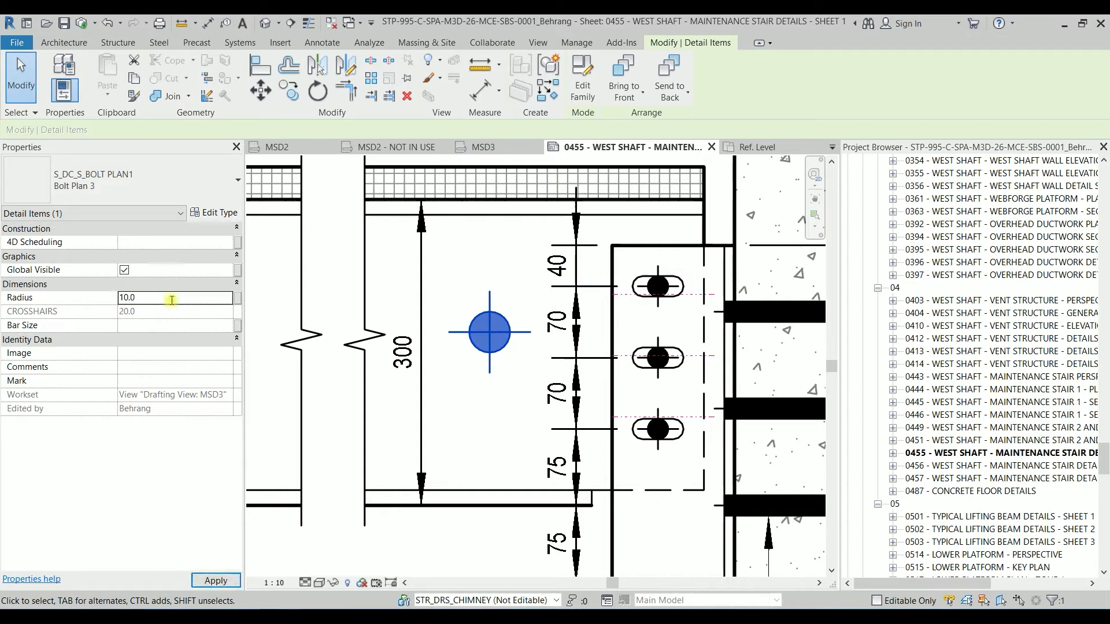
{"action": "key", "text": "Return"}
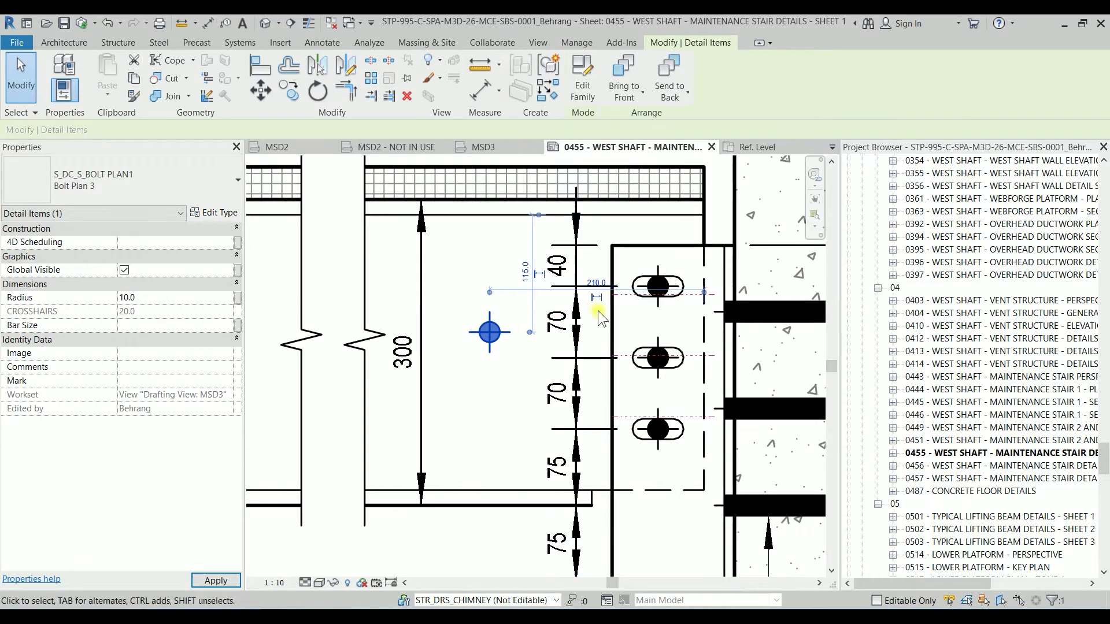
{"action": "key", "text": "Escape"}
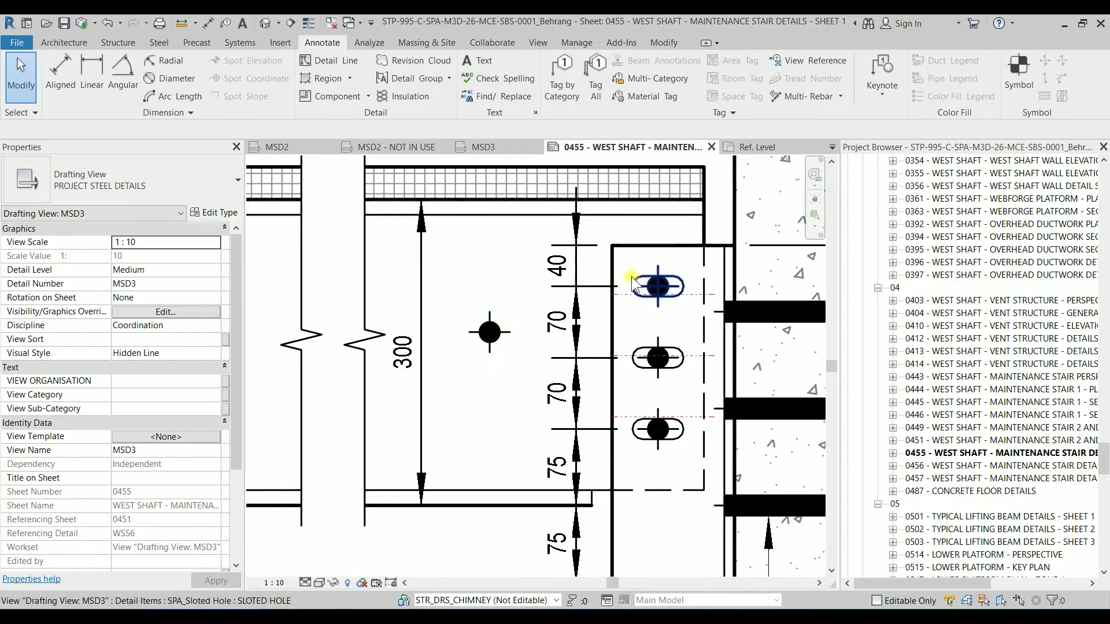
Open the family of the bolt placed in the MSD3 detail for editing.
{"action": "left_click", "coordinate": [500, 330]}
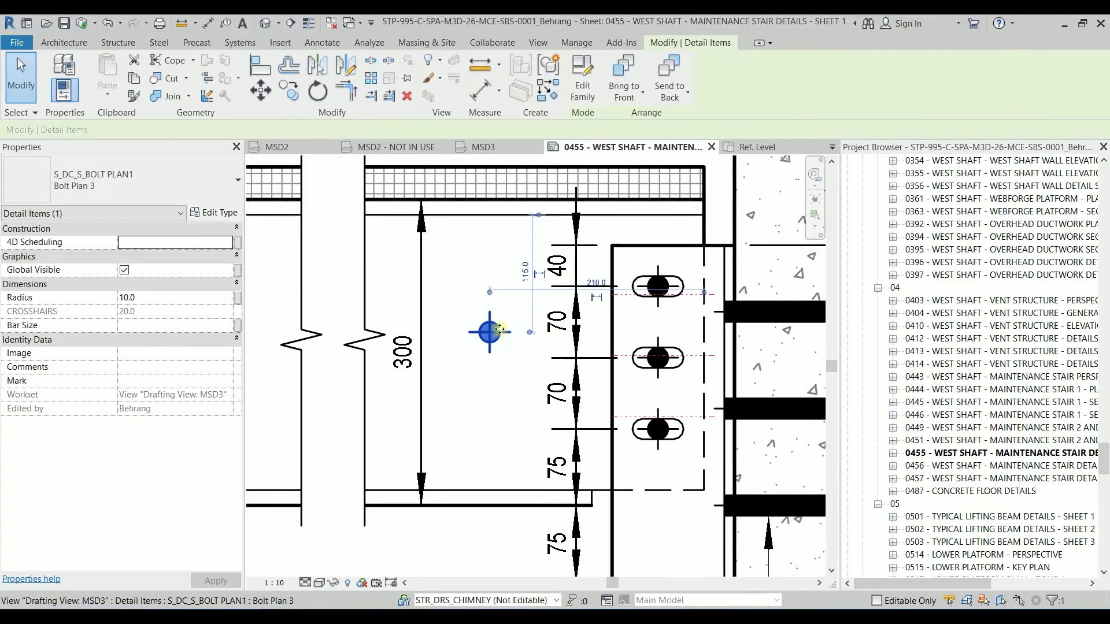
{"action": "left_click", "coordinate": [580, 87]}
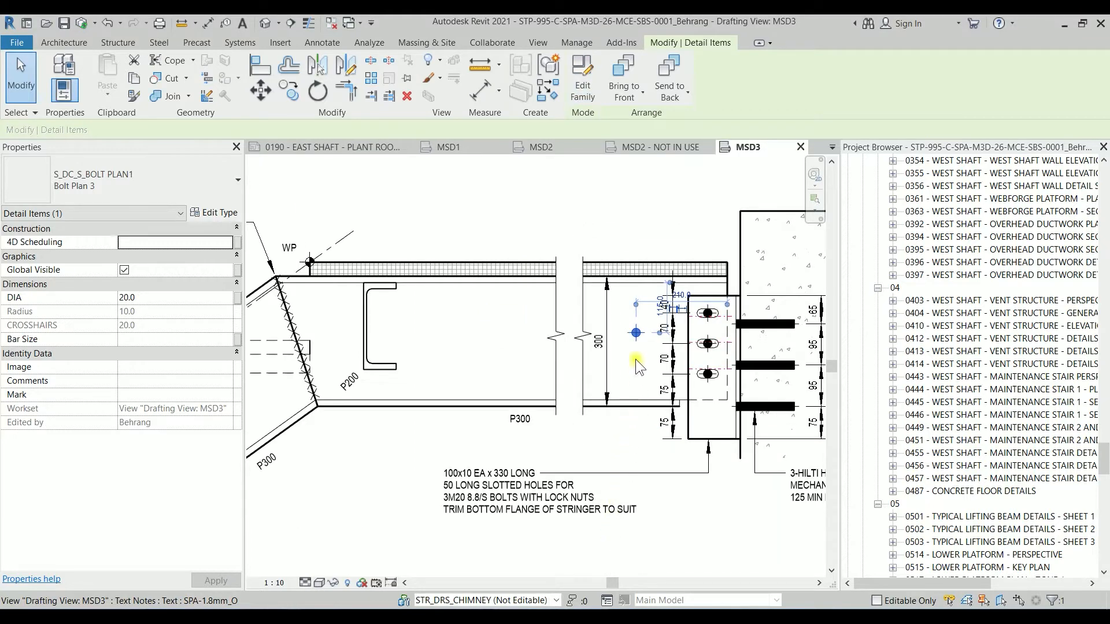
Compare the placed bolt's DIA parameter with the BOLT DIA and SLOT O/A SIZE of the uppermost slotted hole.
{"action": "scroll", "coordinate": [636, 347], "scroll_direction": "up", "scroll_amount": 5}
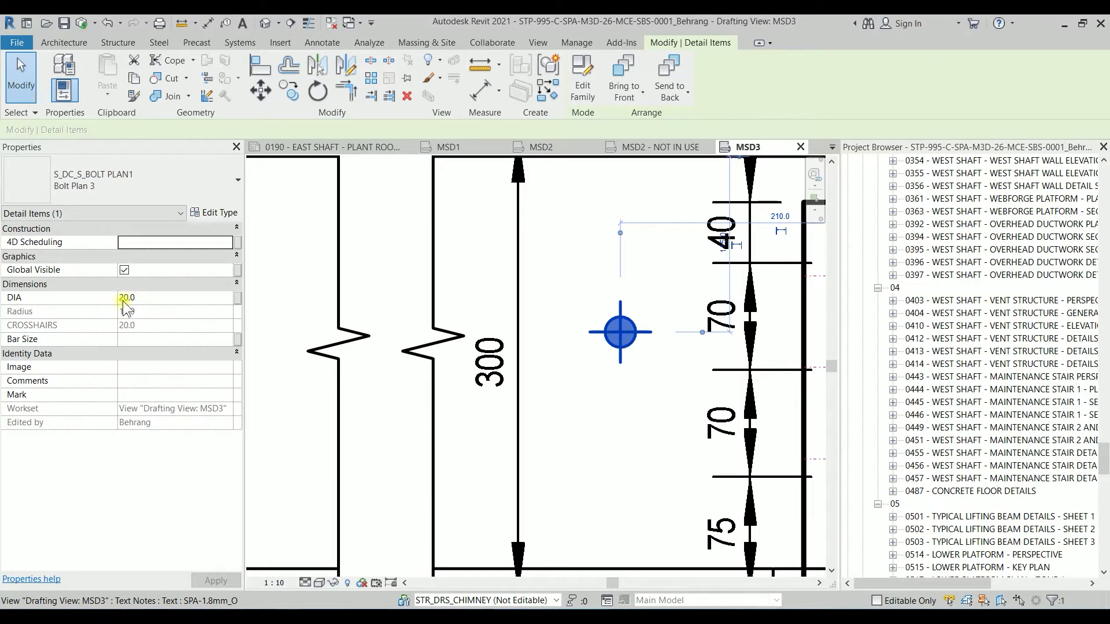
{"action": "left_click", "coordinate": [141, 299]}
{"action": "left_click_drag", "start_coordinate": [144, 299], "coordinate": [88, 305]}
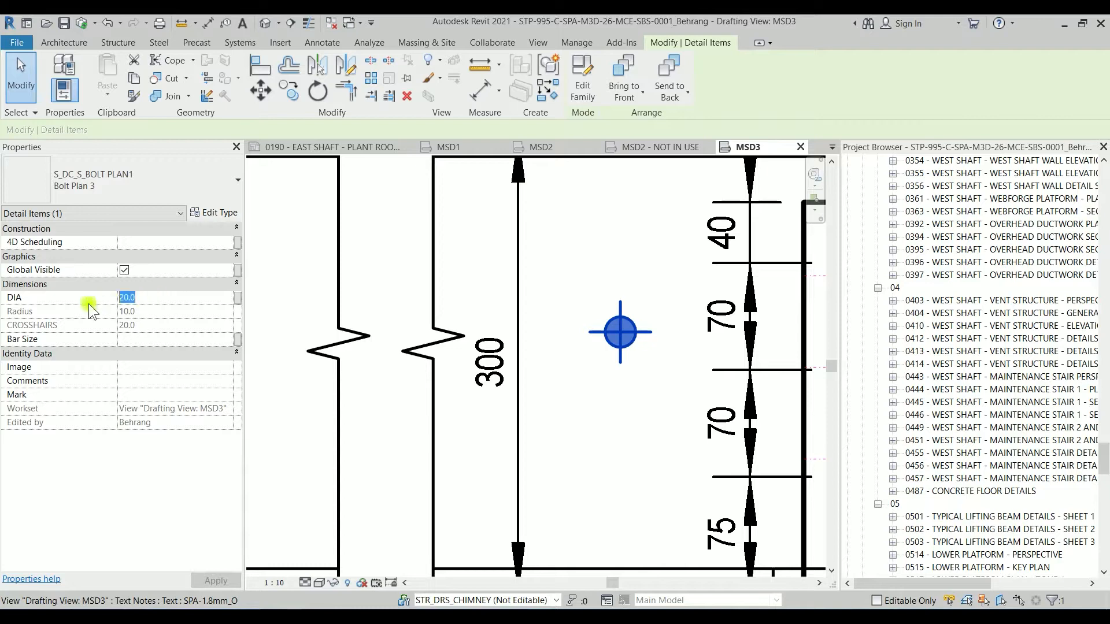
{"action": "left_click", "coordinate": [556, 286]}
{"action": "scroll", "coordinate": [556, 286], "scroll_direction": "down", "scroll_amount": 2}
{"action": "middle_click_drag", "start_coordinate": [543, 297], "coordinate": [419, 333]}
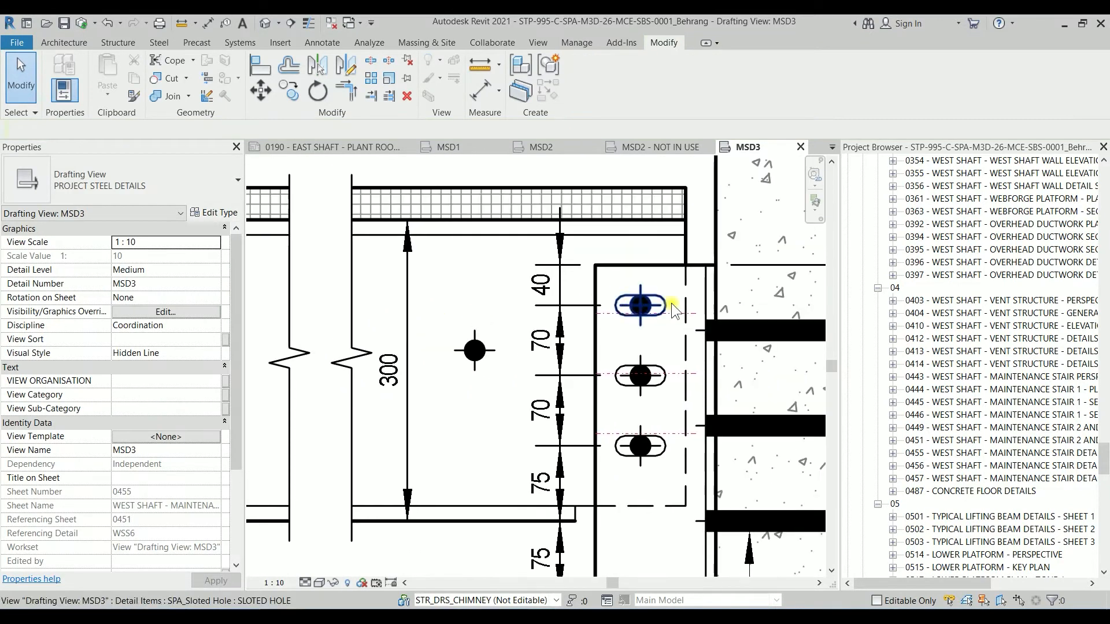
{"action": "scroll", "coordinate": [635, 302], "scroll_direction": "up", "scroll_amount": 2}
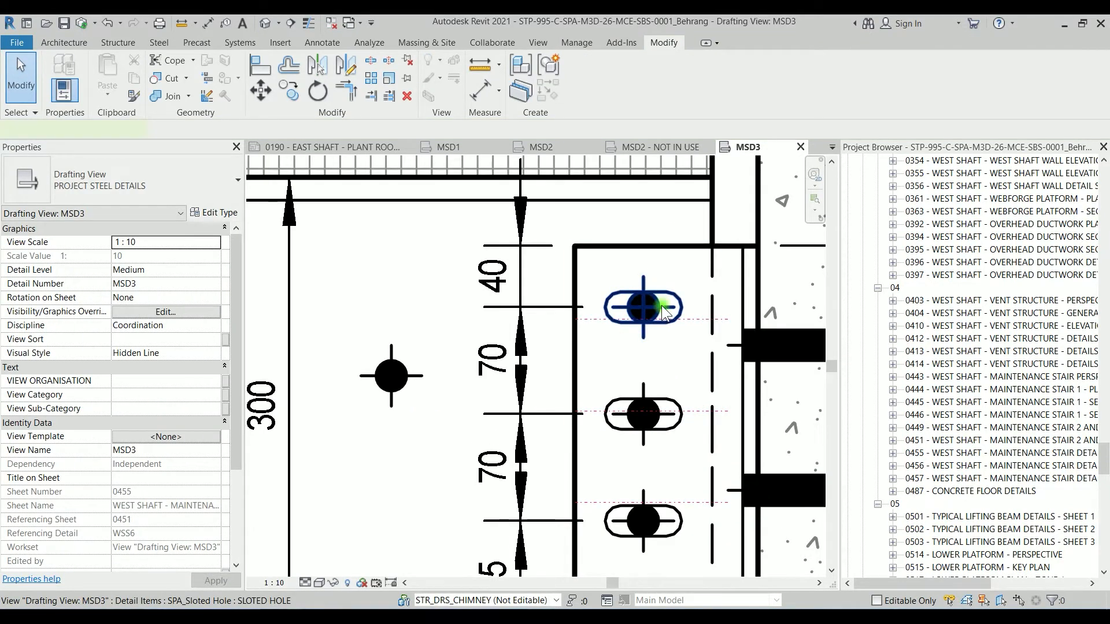
{"action": "left_click", "coordinate": [663, 313]}
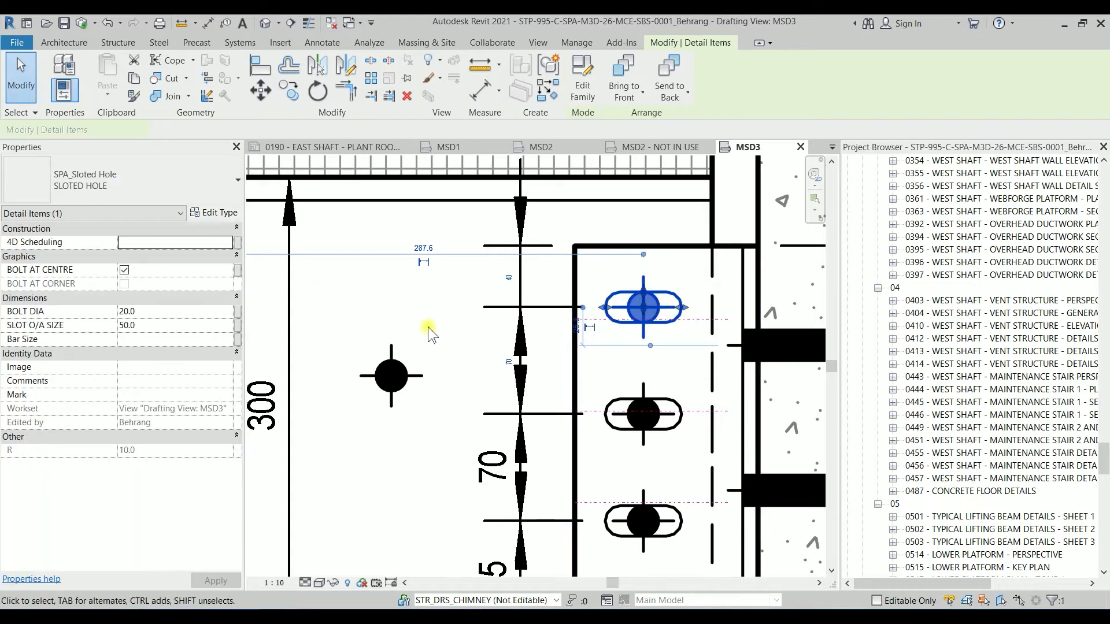
{"action": "left_click", "coordinate": [420, 325]}
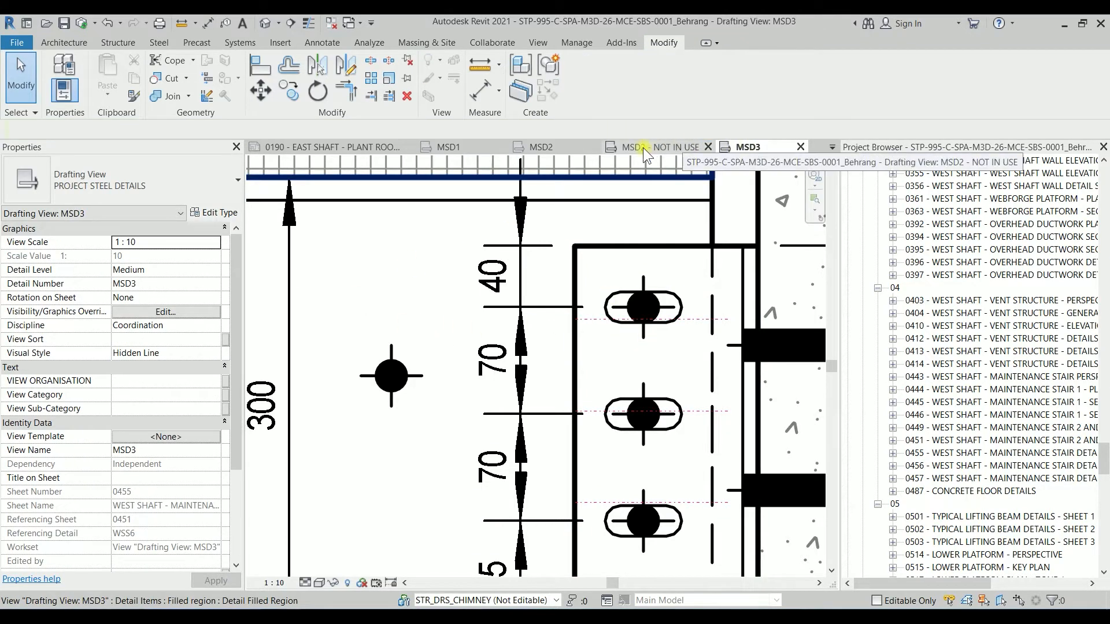
Select the separate bolt beside the slotted holes and open its S_DC_S_BOLT PLAN1 family in the family editor.
{"action": "left_click", "coordinate": [832, 147]}
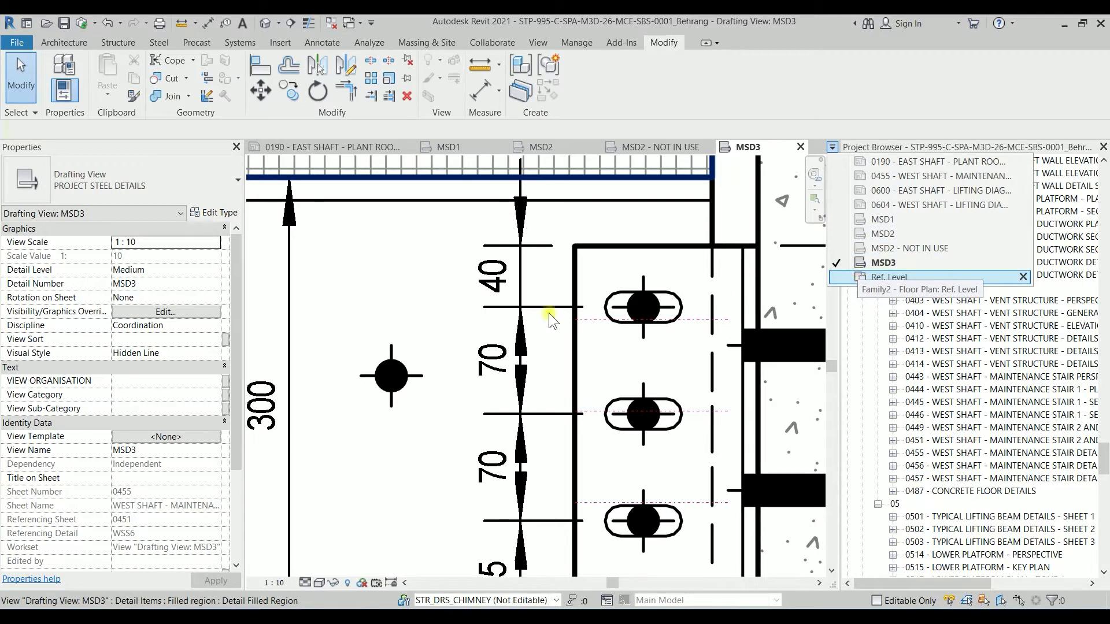
{"action": "left_click", "coordinate": [396, 377]}
{"action": "left_click", "coordinate": [393, 376]}
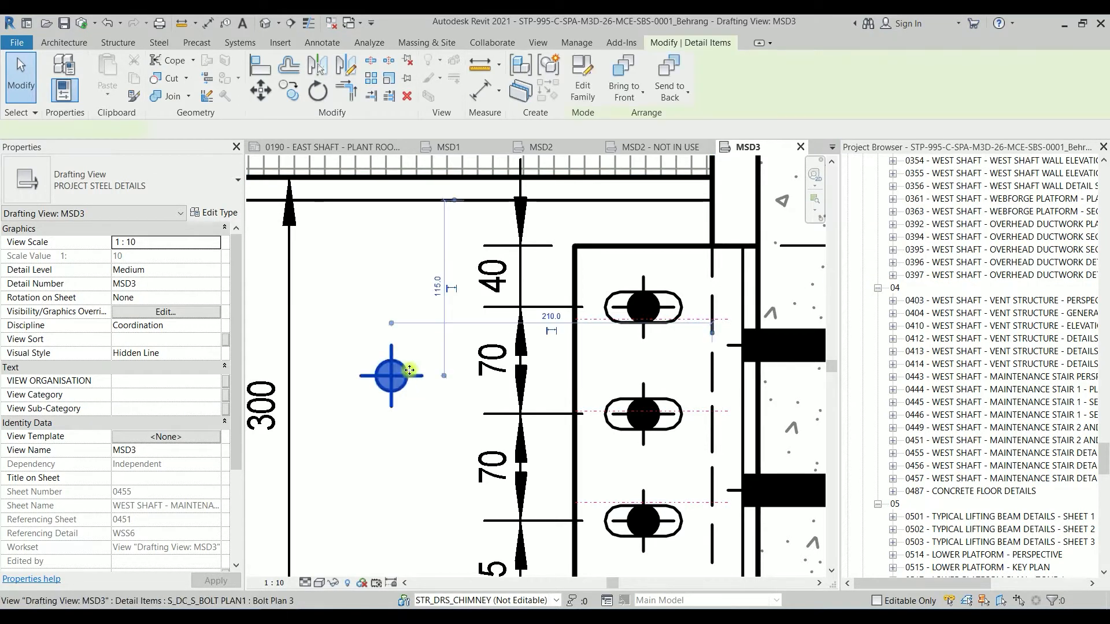
{"action": "left_click", "coordinate": [584, 78]}
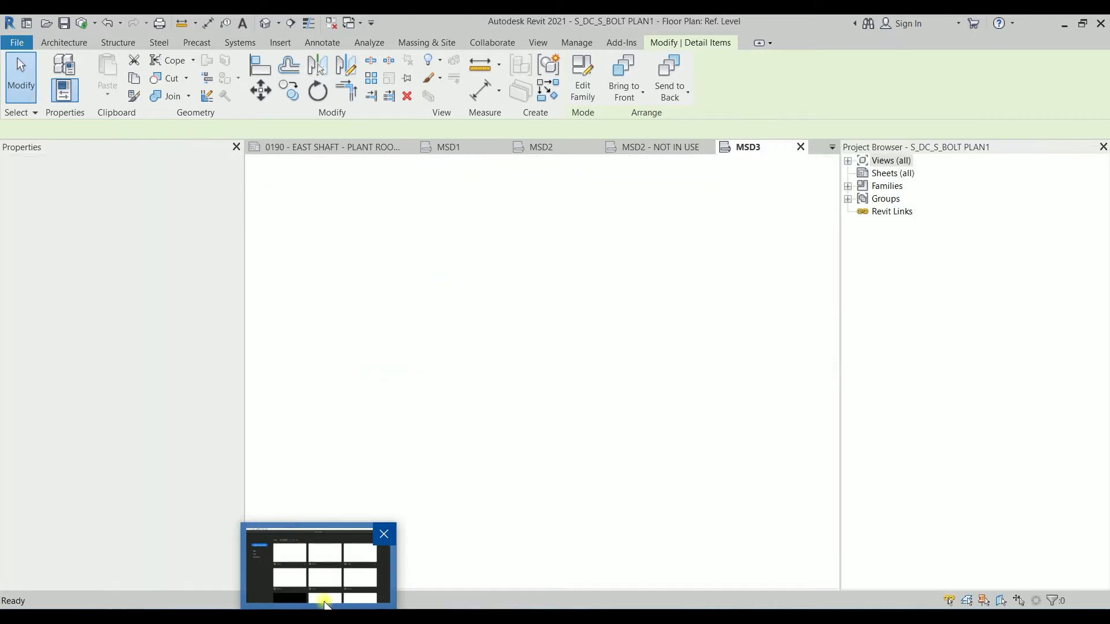
Load the bolt family into Family2 only, leaving out the project, and close it with its changes saved.
{"action": "left_click", "coordinate": [868, 75]}
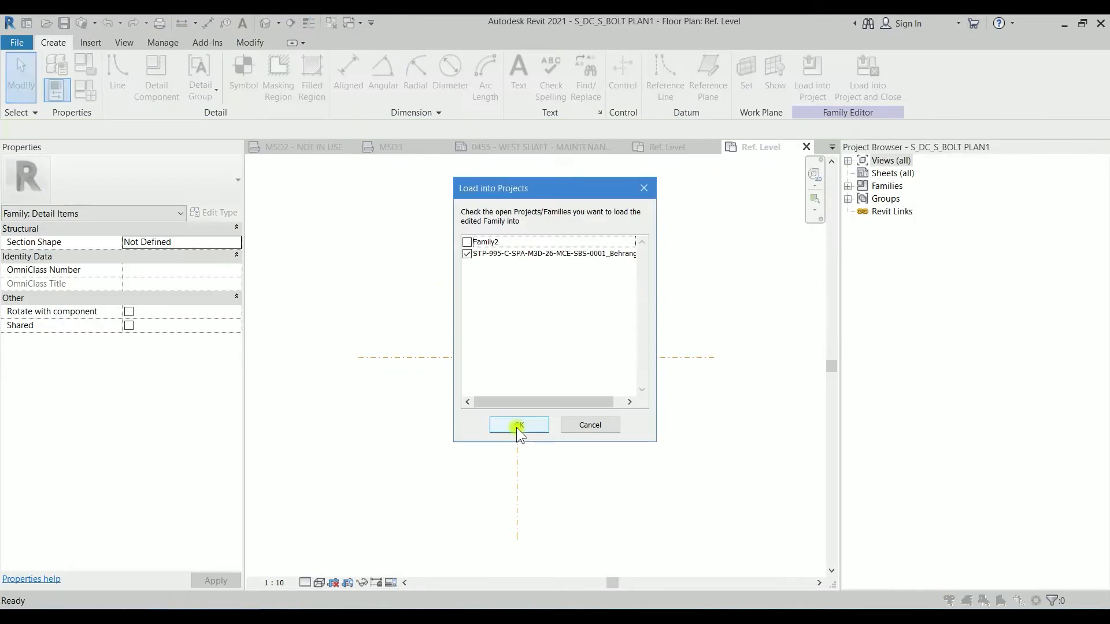
{"action": "left_click", "coordinate": [467, 254]}
{"action": "left_click", "coordinate": [467, 241]}
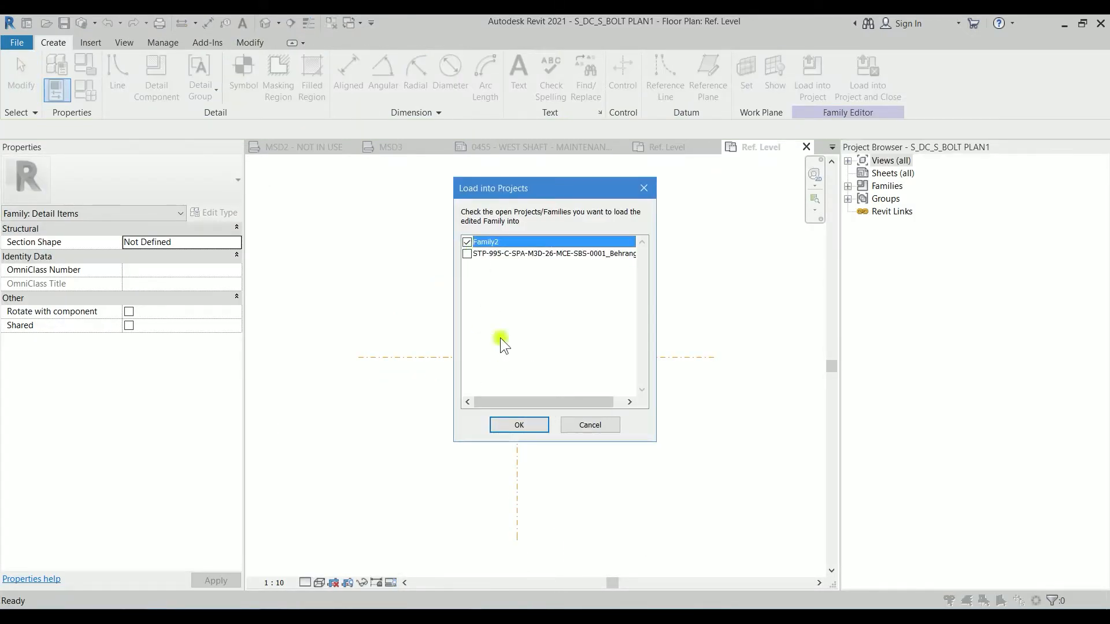
{"action": "left_click", "coordinate": [523, 426]}
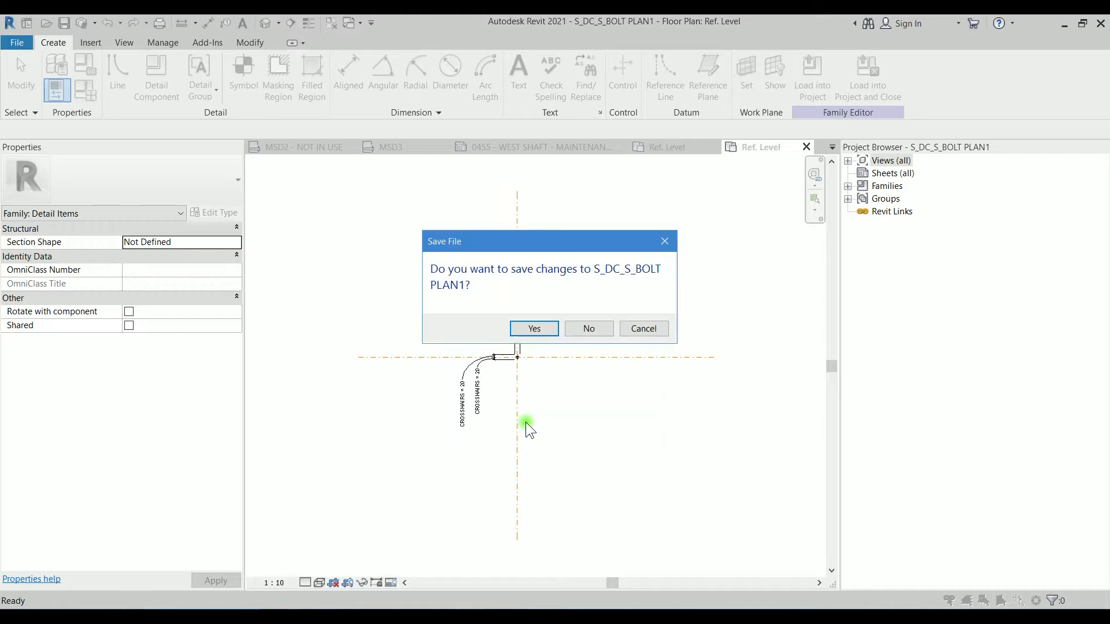
{"action": "left_click", "coordinate": [546, 325]}
{"action": "left_click", "coordinate": [537, 326]}
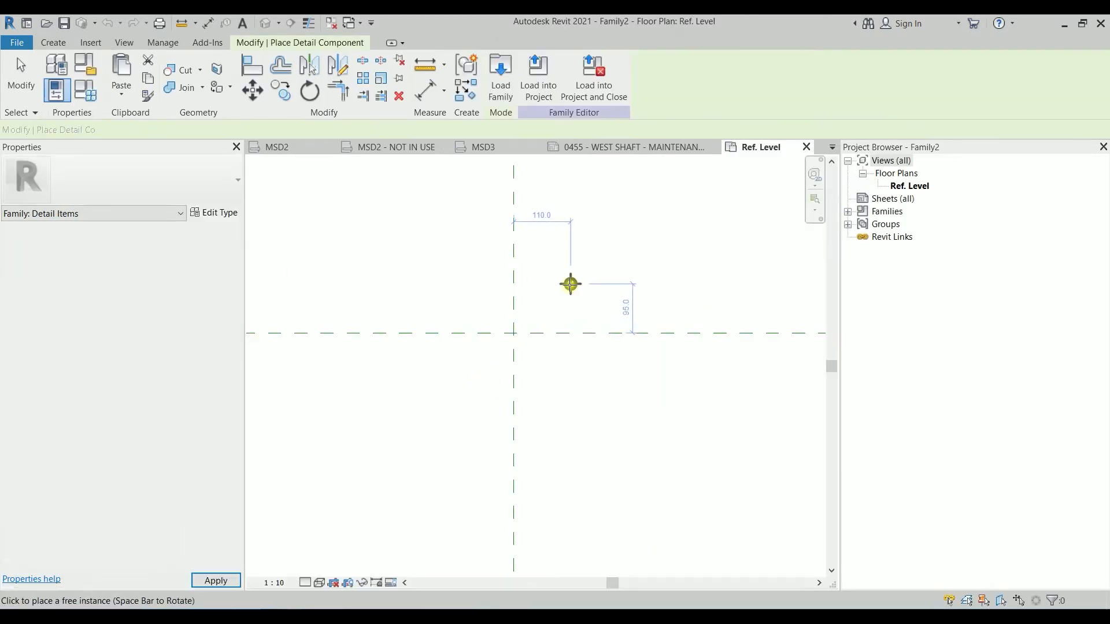
Place one Bolt Plan 3 instance in Family2, above the horizontal reference plane and about 75 mm left of the vertical one.
{"action": "left_click", "coordinate": [475, 282]}
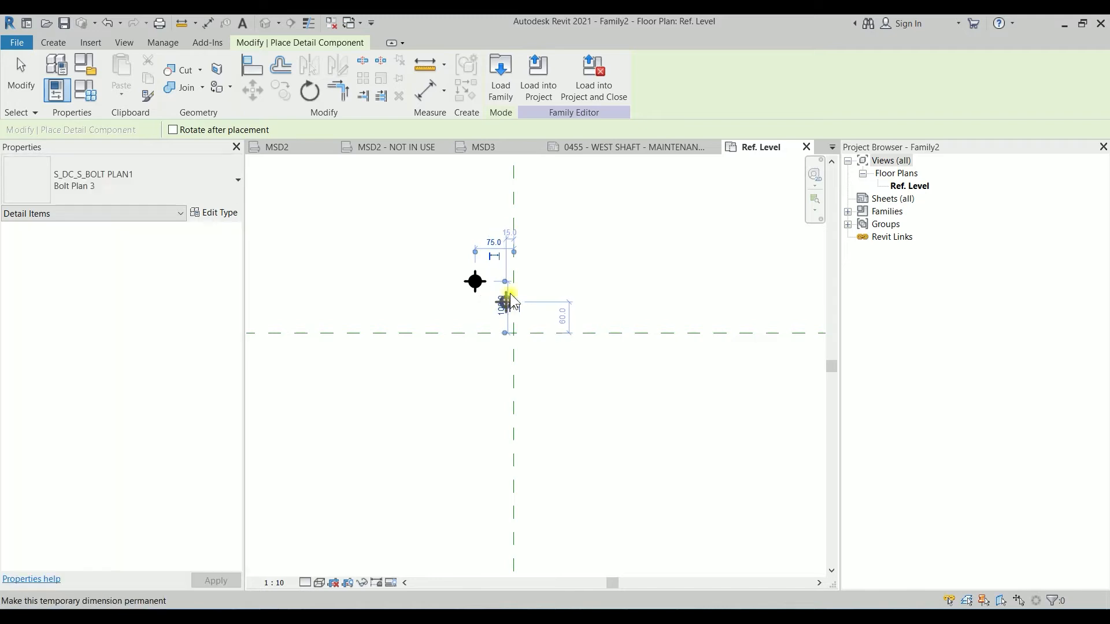
{"action": "key", "text": "Escape"}
{"action": "scroll", "coordinate": [509, 318], "scroll_direction": "up", "scroll_amount": 5}
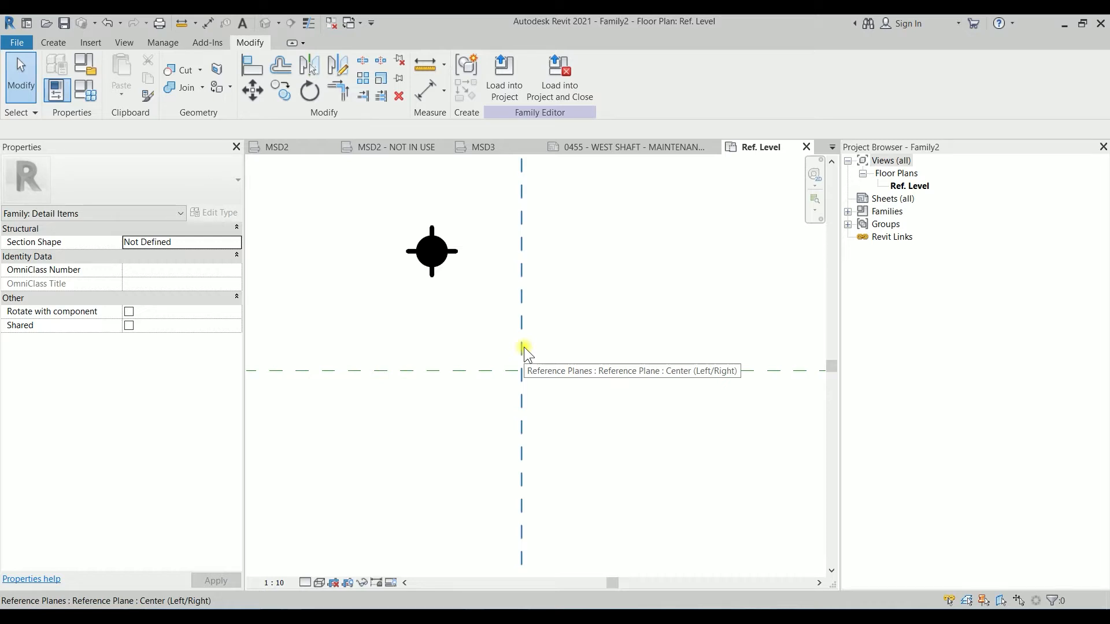
Draw two short vertical reference planes, one about 25 mm to each side of the vertical centre plane and crossing the horizontal one.
{"action": "key", "text": "r"}
{"action": "key", "text": "p"}
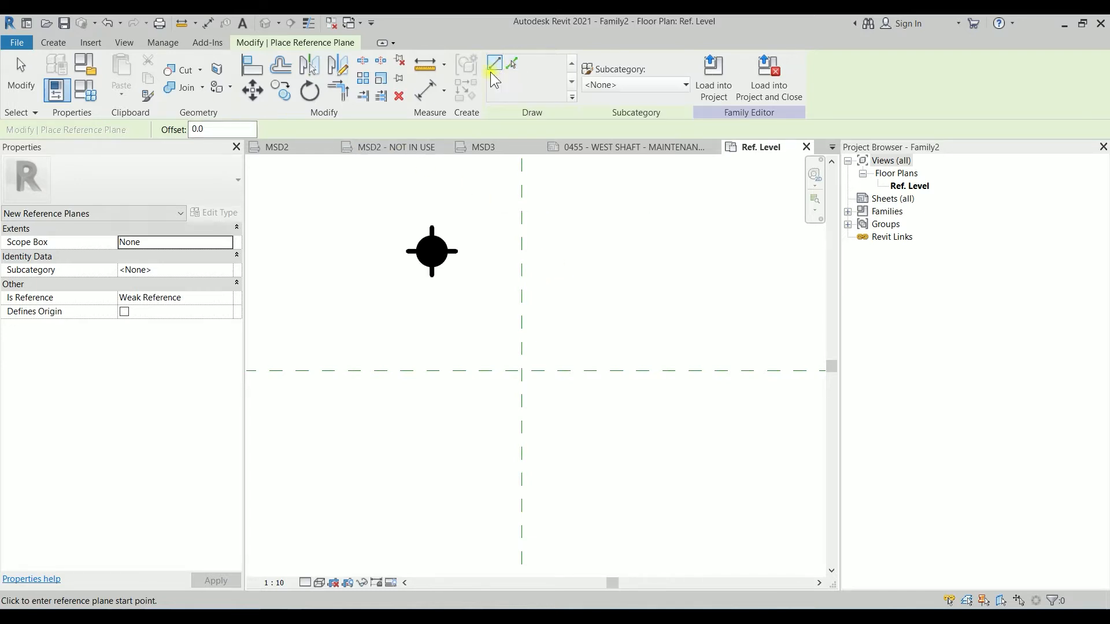
{"action": "left_click", "coordinate": [557, 325]}
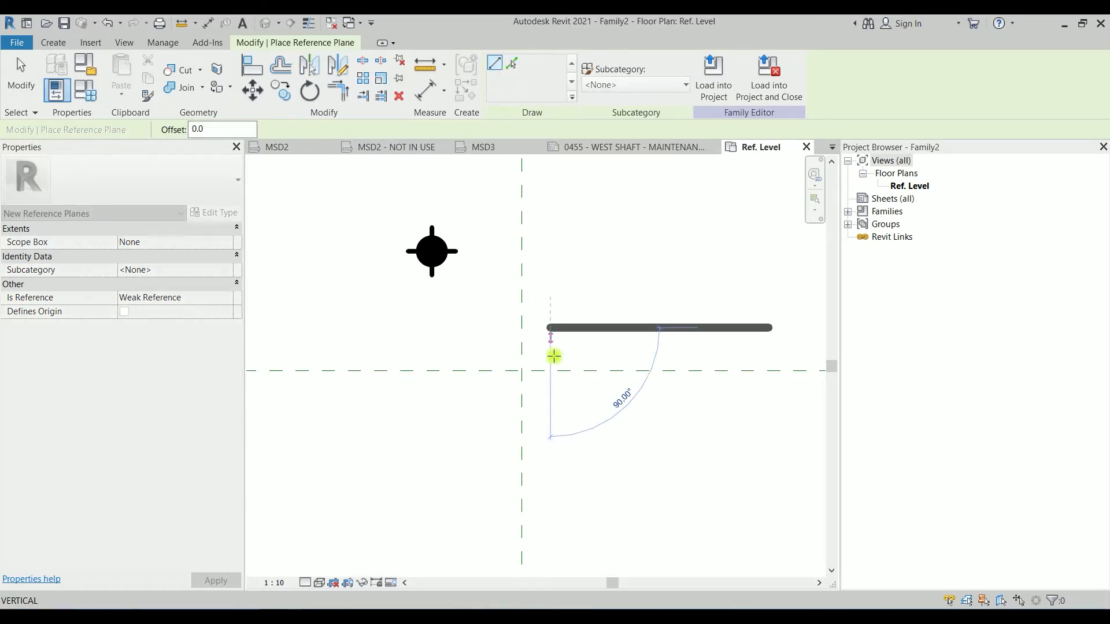
{"action": "left_click", "coordinate": [550, 419]}
{"action": "left_click", "coordinate": [490, 328]}
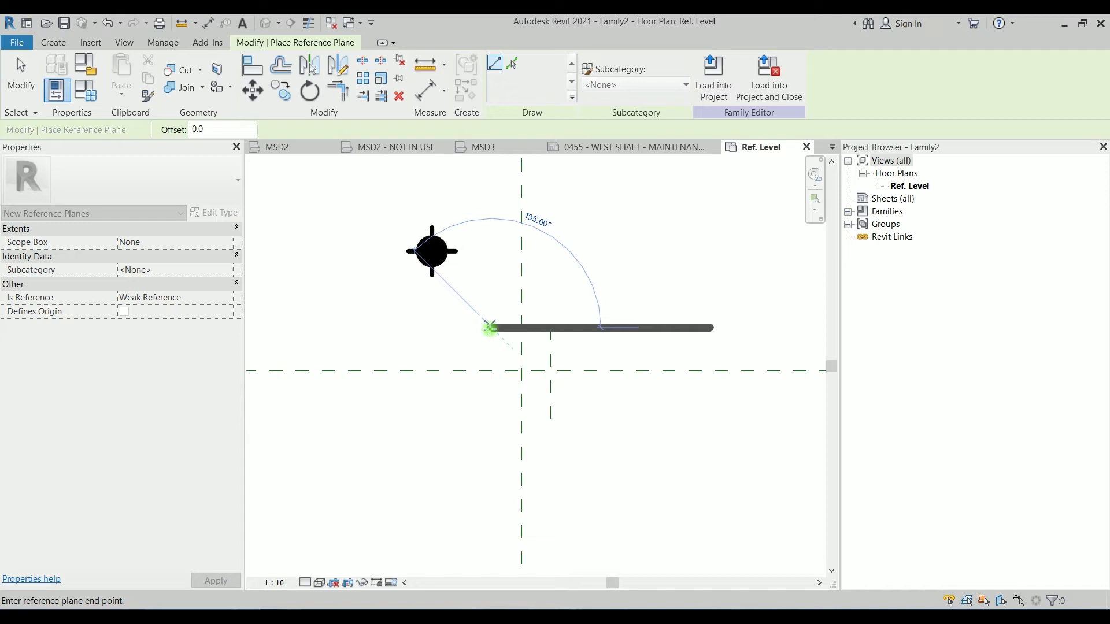
{"action": "left_click", "coordinate": [490, 410]}
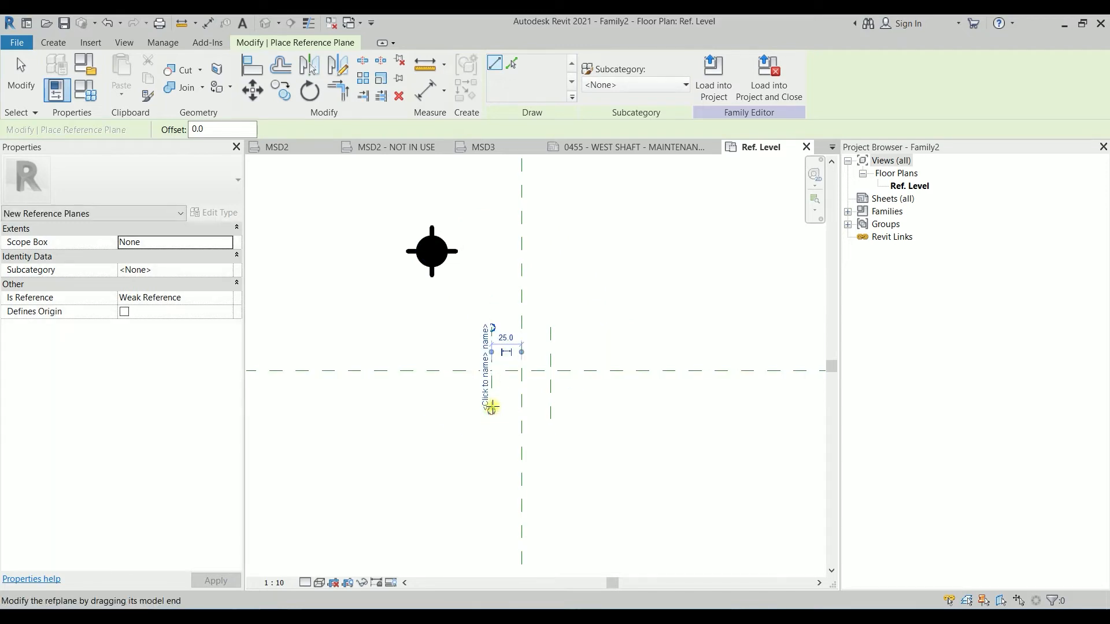
{"action": "key", "text": "Escape"}
{"action": "key", "text": "Escape"}
Place a continuous aligned dimension across the left, centre and right vertical reference planes, above the horizontal plane.
{"action": "key", "text": "d"}
{"action": "key", "text": "i"}
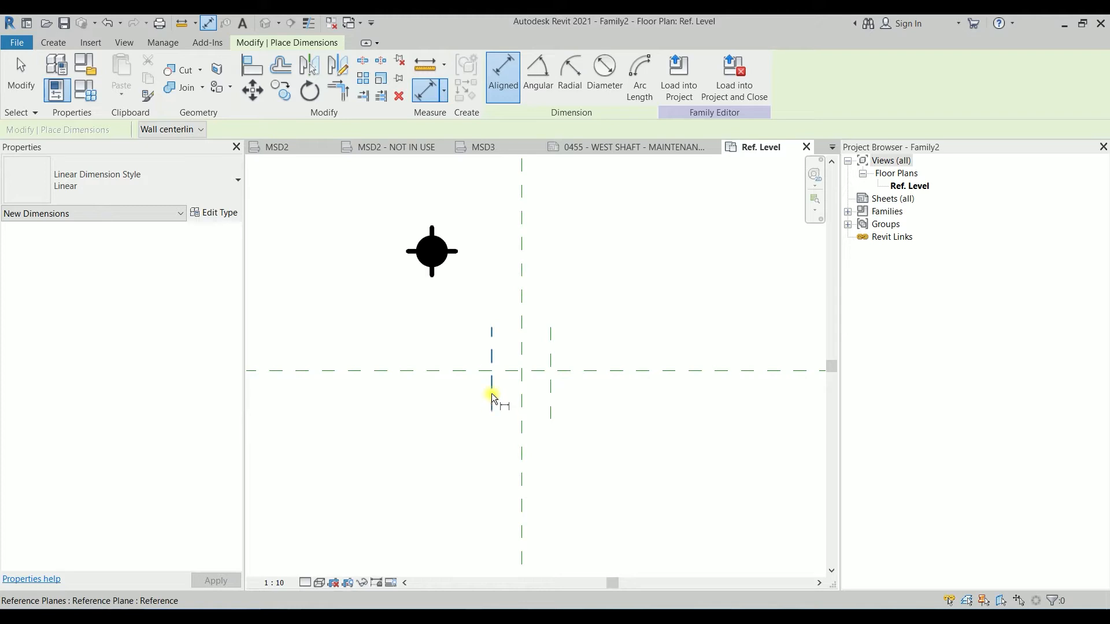
{"action": "left_click", "coordinate": [491, 393]}
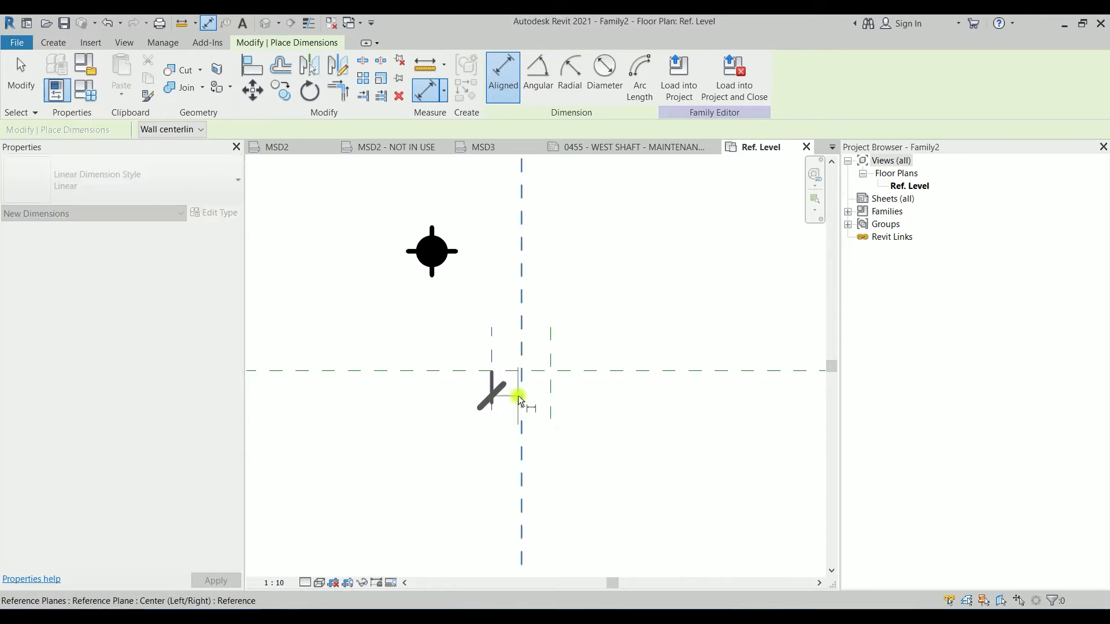
{"action": "left_click", "coordinate": [521, 397]}
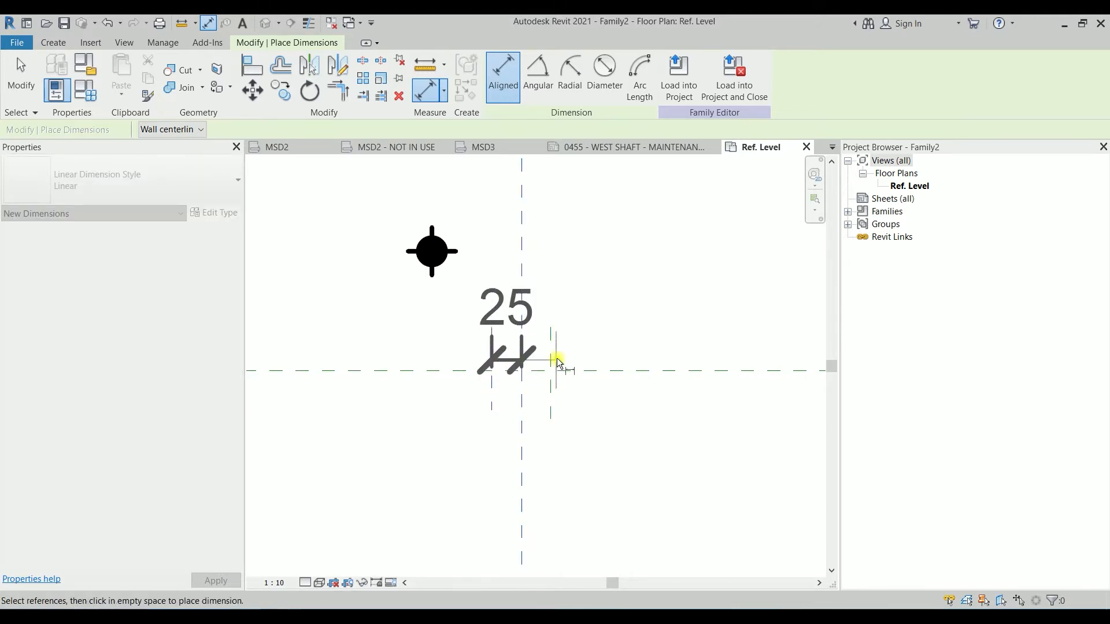
{"action": "left_click", "coordinate": [550, 341]}
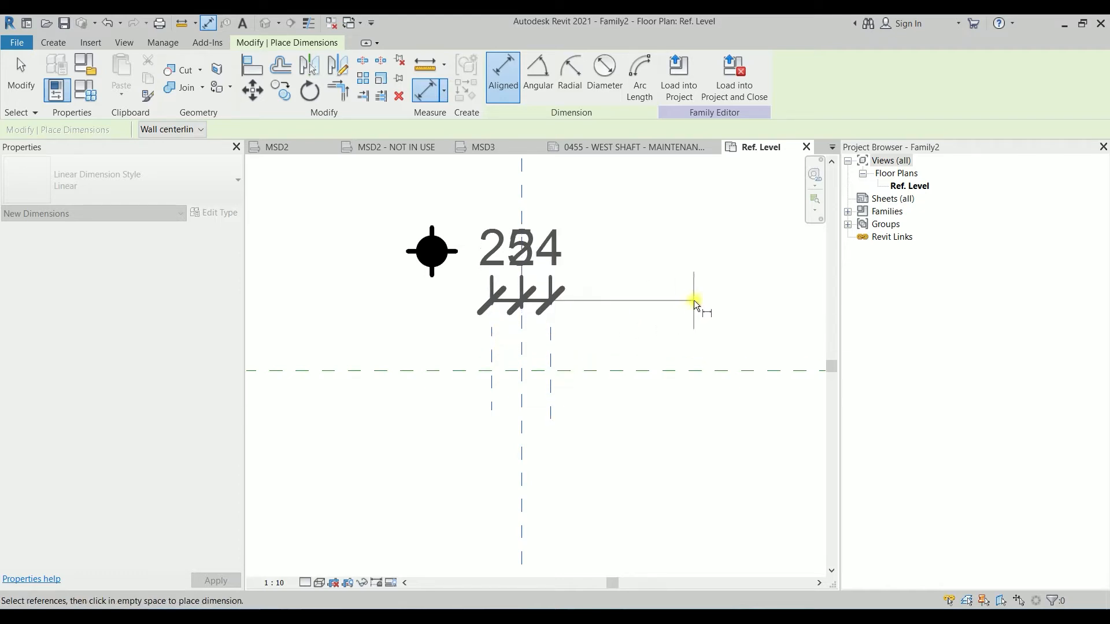
{"action": "left_click", "coordinate": [693, 300]}
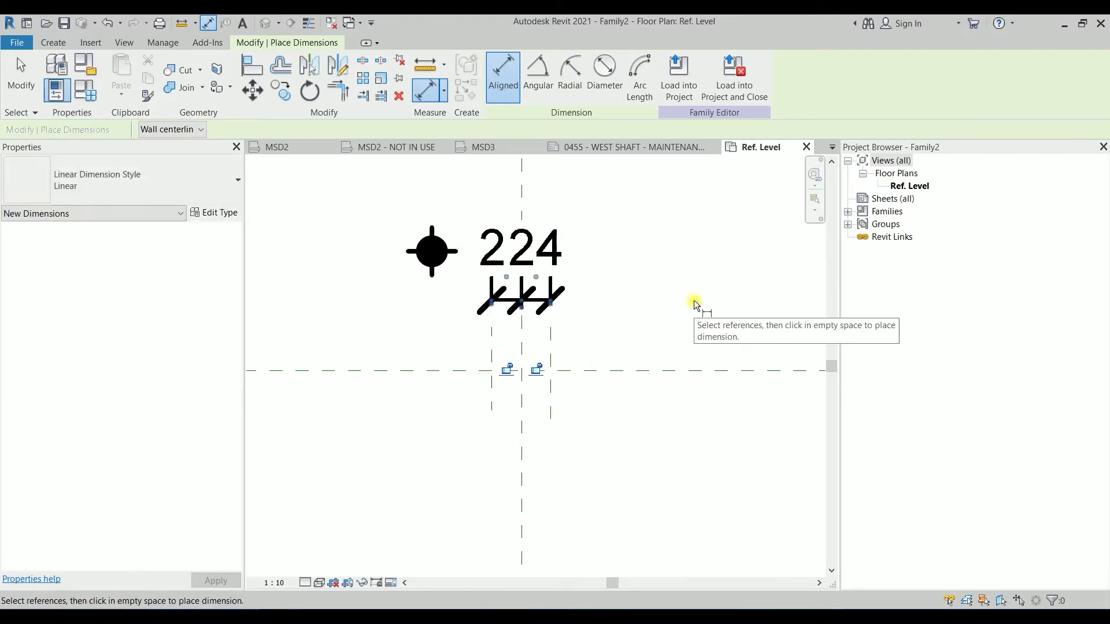
Set the view scale to 1:5 and make the dimension string across the three vertical planes equal.
{"action": "left_click", "coordinate": [290, 583]}
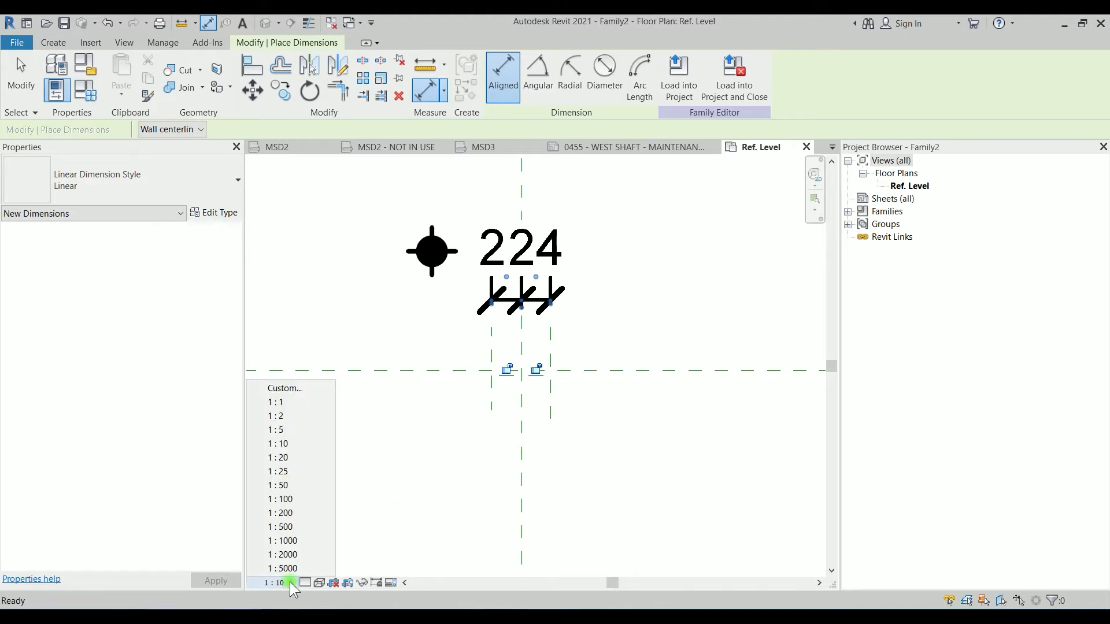
{"action": "left_click", "coordinate": [296, 430]}
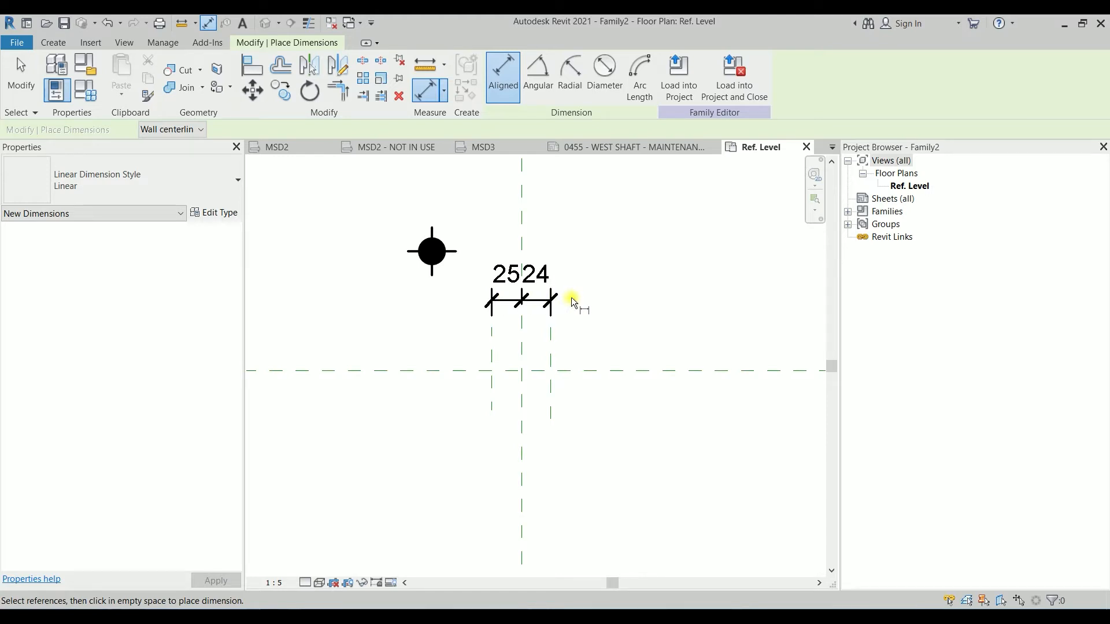
{"action": "key", "text": "Escape"}
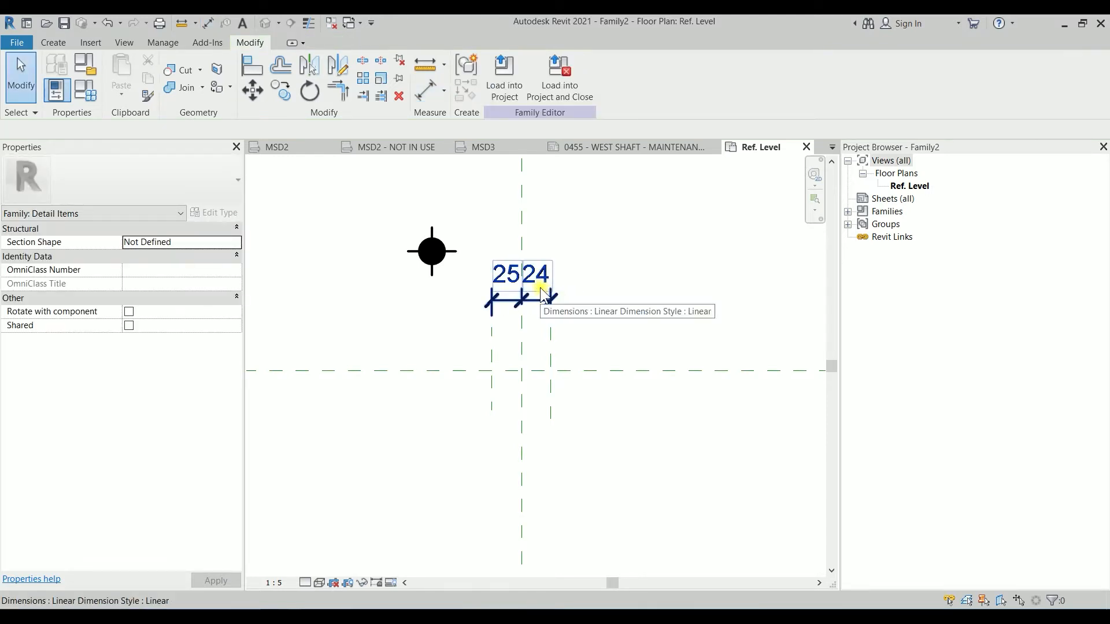
{"action": "left_click", "coordinate": [542, 308]}
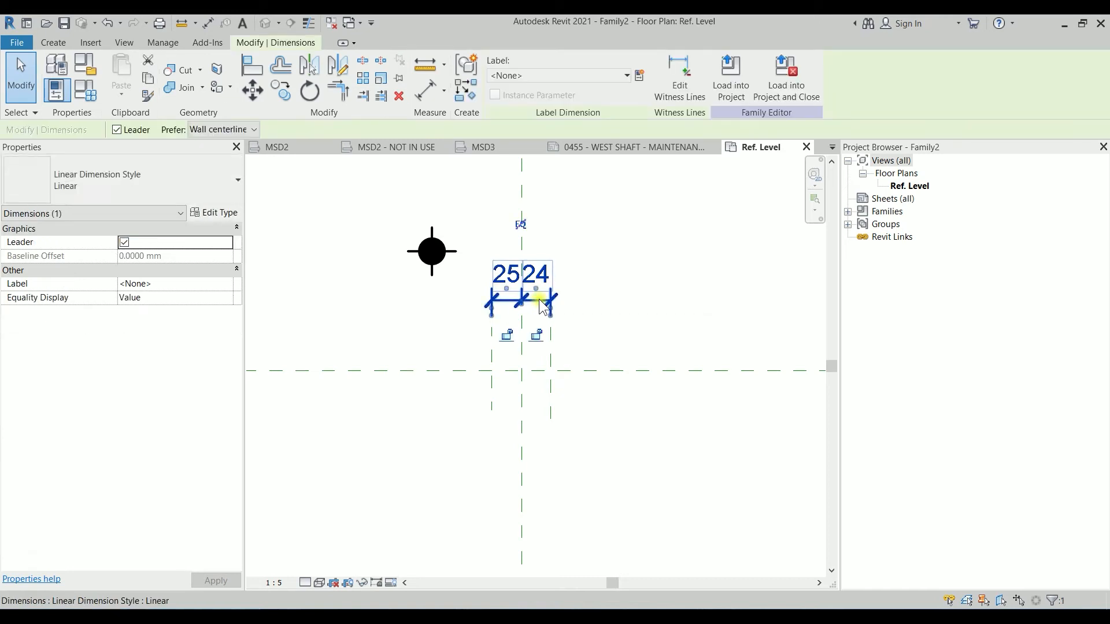
{"action": "left_click", "coordinate": [520, 225]}
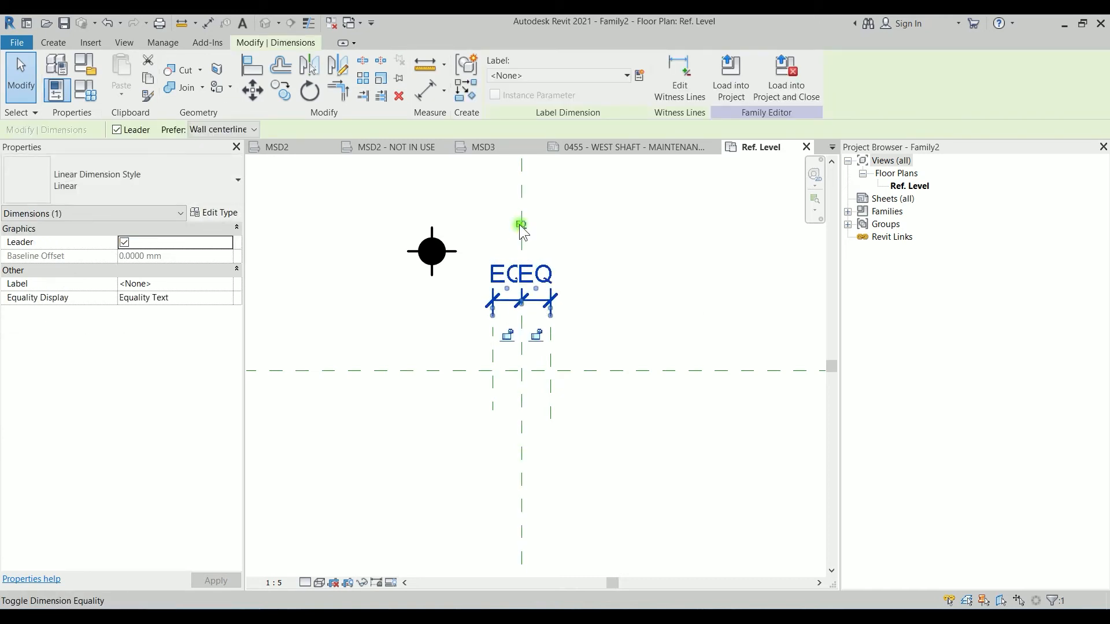
{"action": "left_click", "coordinate": [587, 321]}
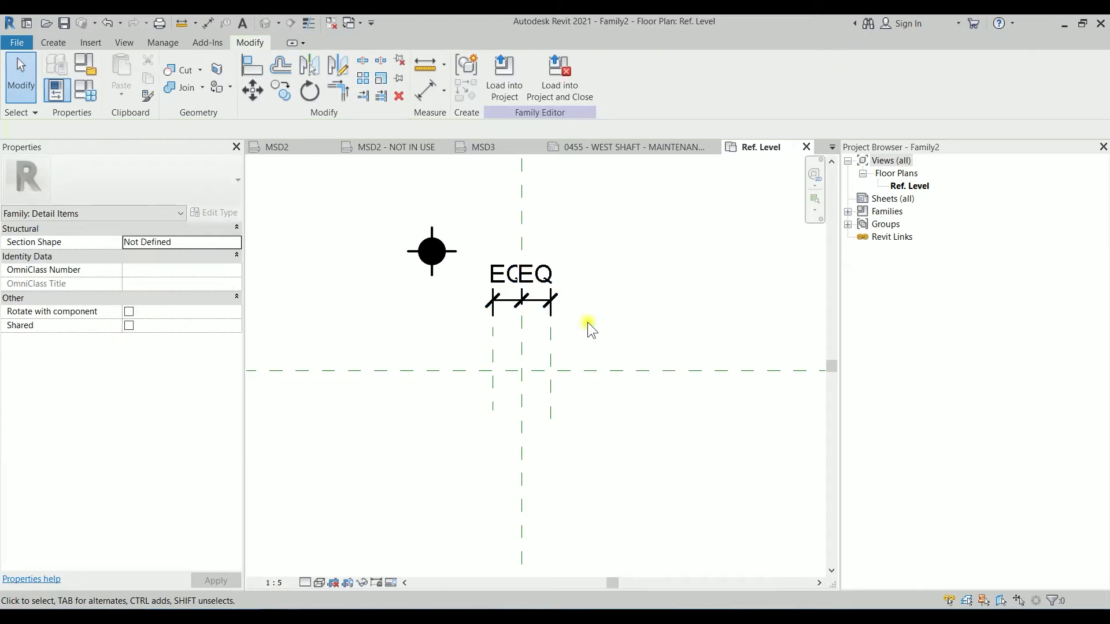
Add an overall aligned dimension between the two outer vertical reference planes, placed below the horizontal plane.
{"action": "key", "text": "d"}
{"action": "key", "text": "i"}
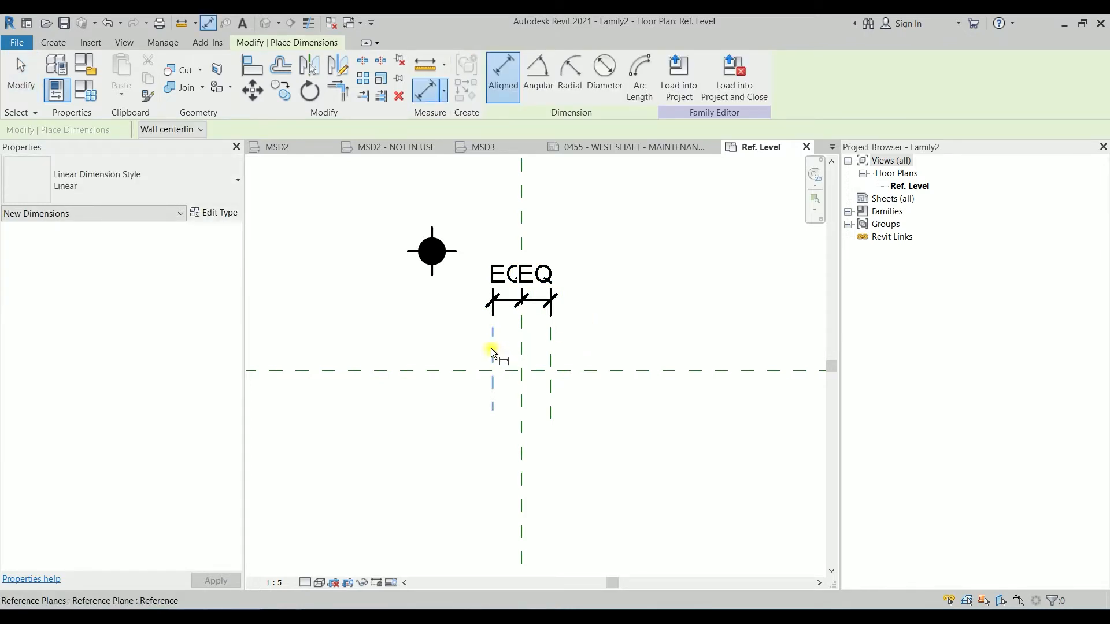
{"action": "left_click", "coordinate": [491, 348]}
{"action": "left_click", "coordinate": [551, 346]}
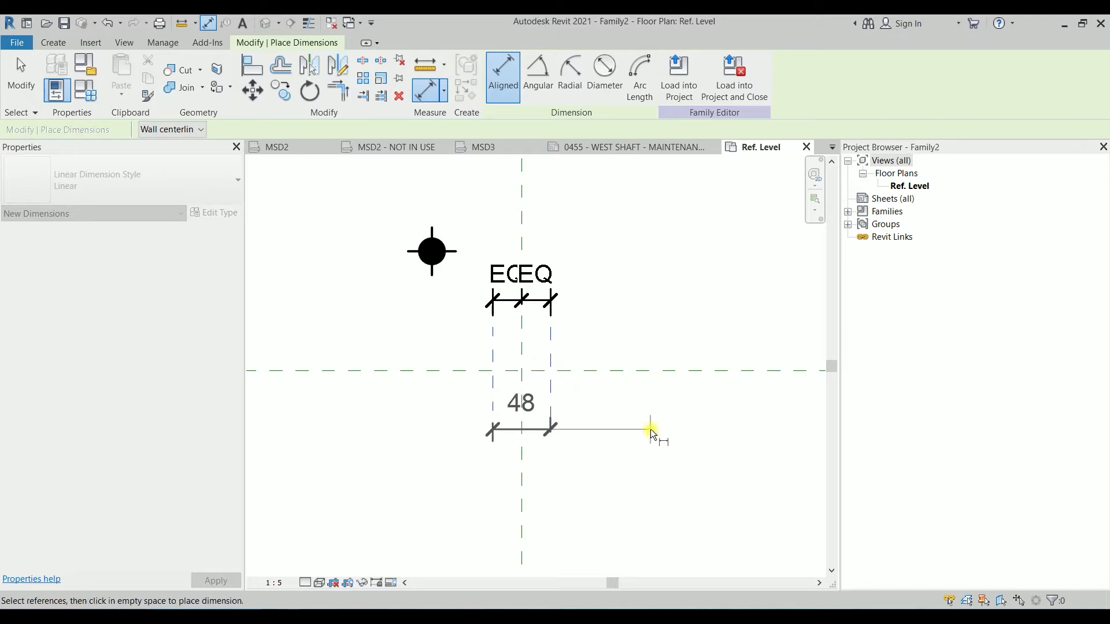
{"action": "left_click", "coordinate": [664, 439]}
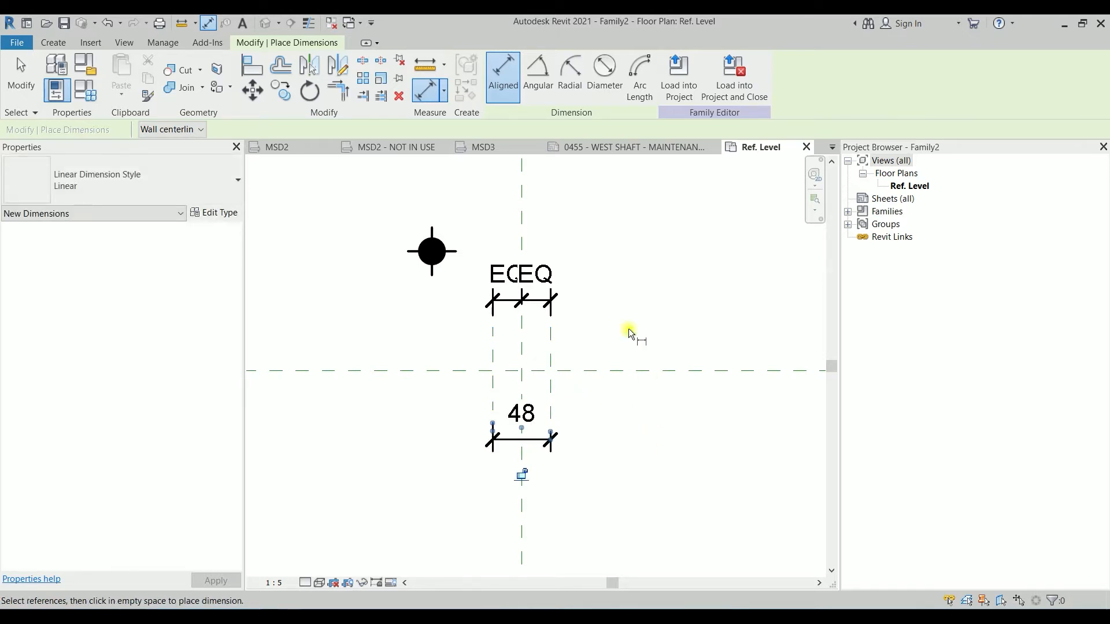
{"action": "key", "text": "Escape"}
{"action": "key", "text": "Escape"}
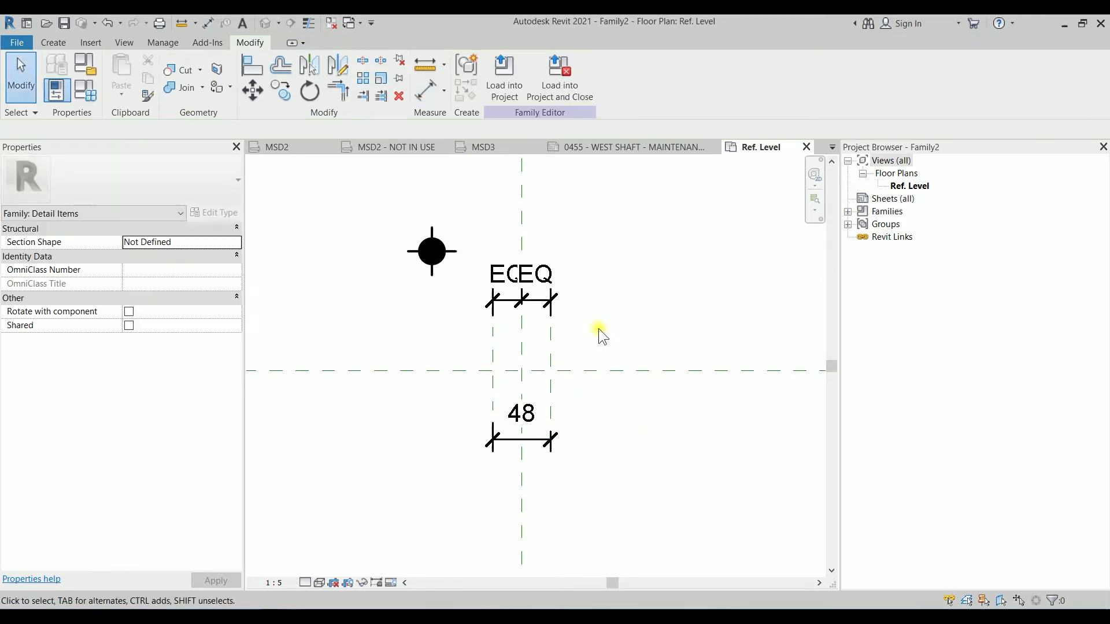
Draw two short horizontal reference planes, about 21 mm above and 20 mm below the horizontal centre plane.
{"action": "middle_click_drag", "start_coordinate": [607, 333], "coordinate": [623, 331]}
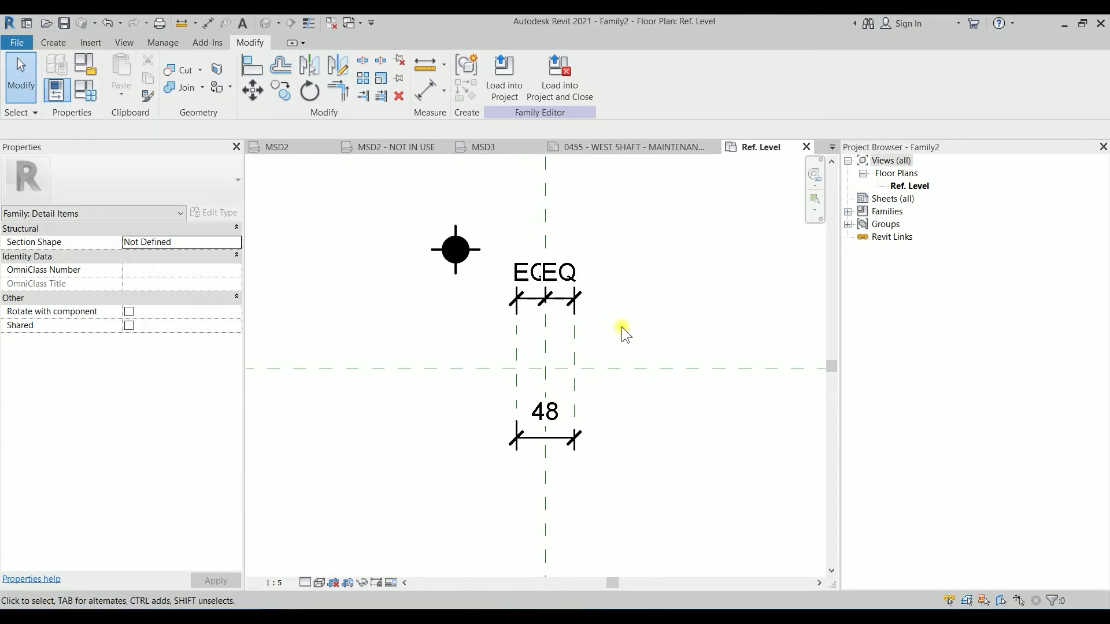
{"action": "key", "text": "r"}
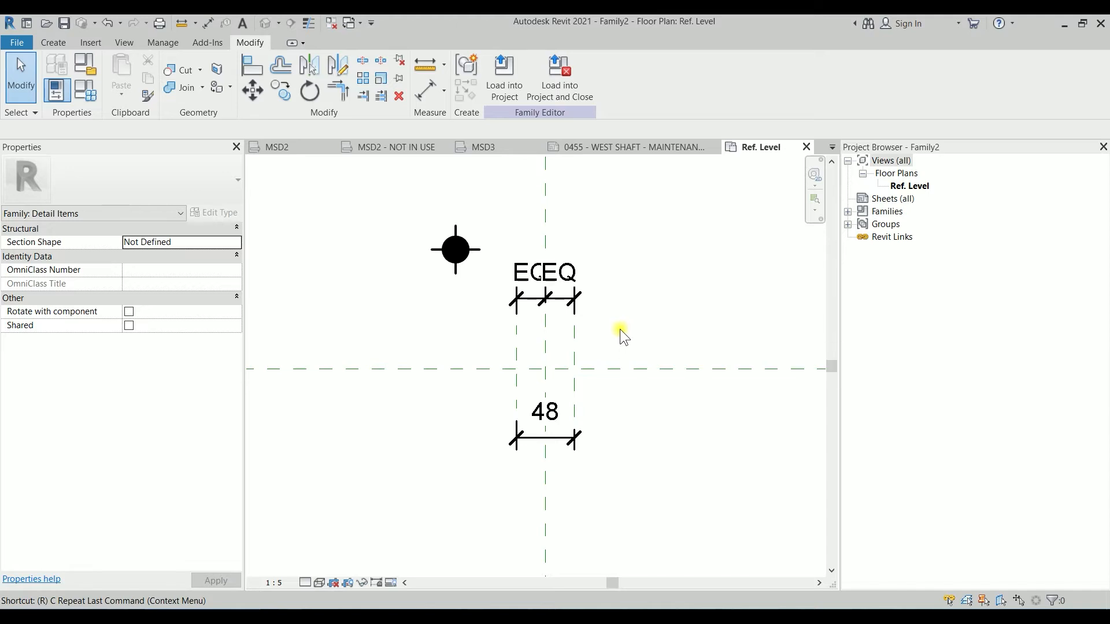
{"action": "key", "text": "p"}
{"action": "left_click", "coordinate": [485, 344]}
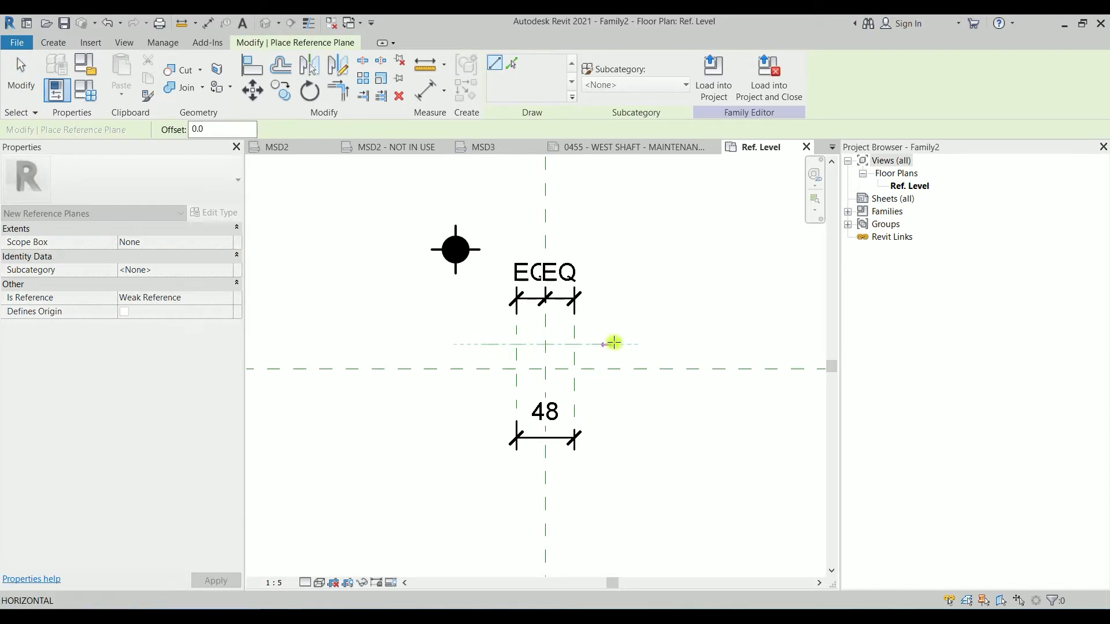
{"action": "left_click", "coordinate": [626, 344]}
{"action": "left_click", "coordinate": [485, 393]}
{"action": "left_click", "coordinate": [633, 393]}
{"action": "key", "text": "Escape"}
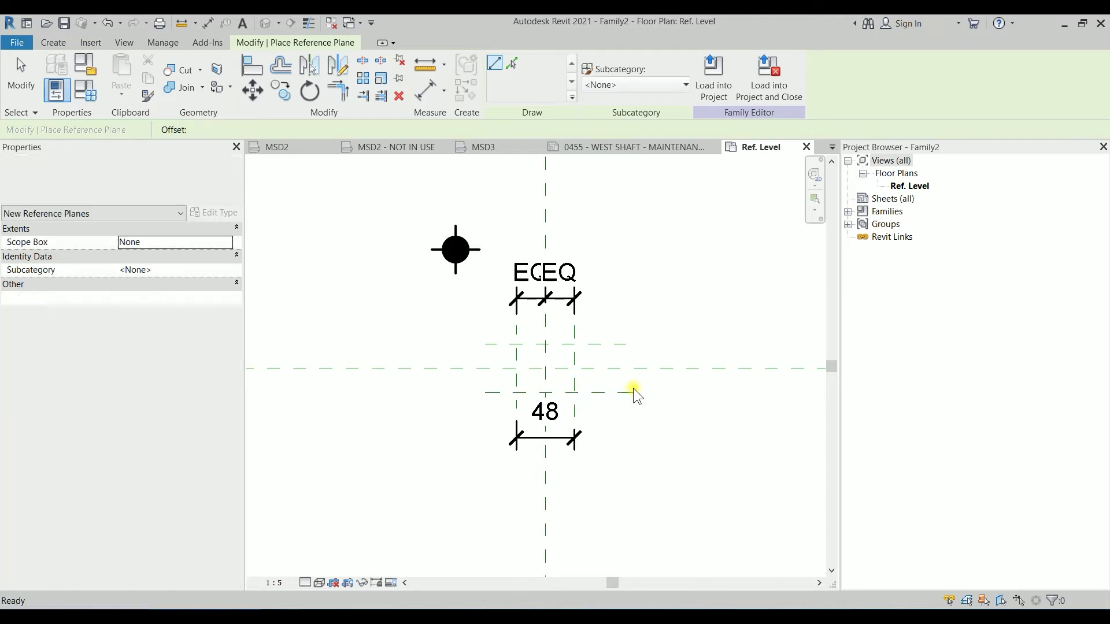
{"action": "key", "text": "Escape"}
Place a continuous aligned dimension across the upper, centre and lower horizontal reference planes, right of the plane intersections.
{"action": "key", "text": "d"}
{"action": "key", "text": "i"}
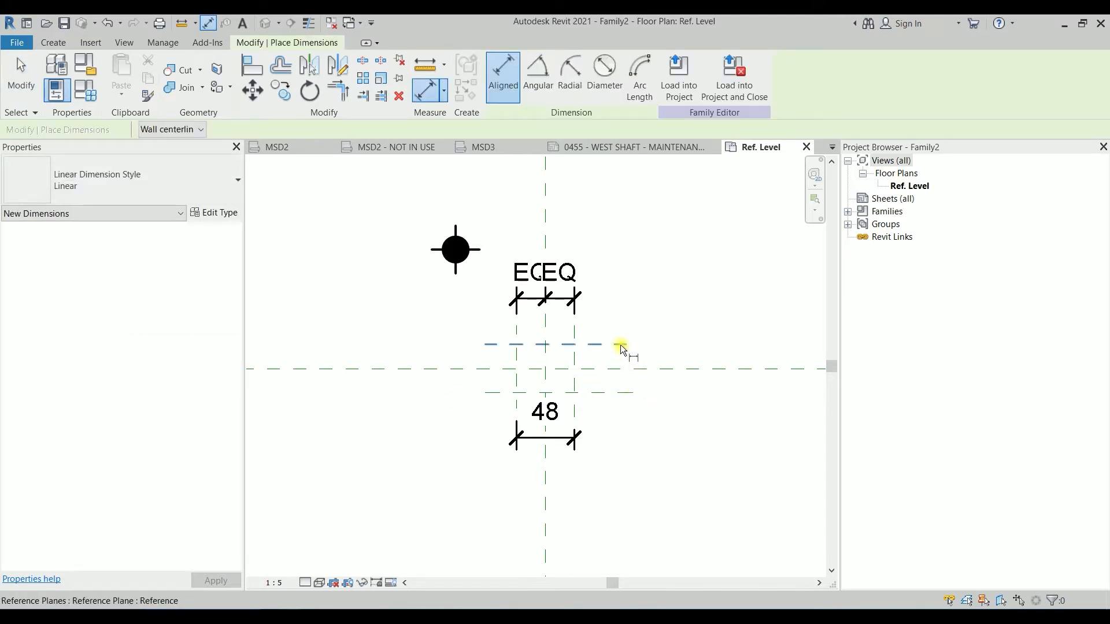
{"action": "left_click", "coordinate": [624, 345]}
{"action": "left_click", "coordinate": [625, 368]}
{"action": "left_click", "coordinate": [633, 393]}
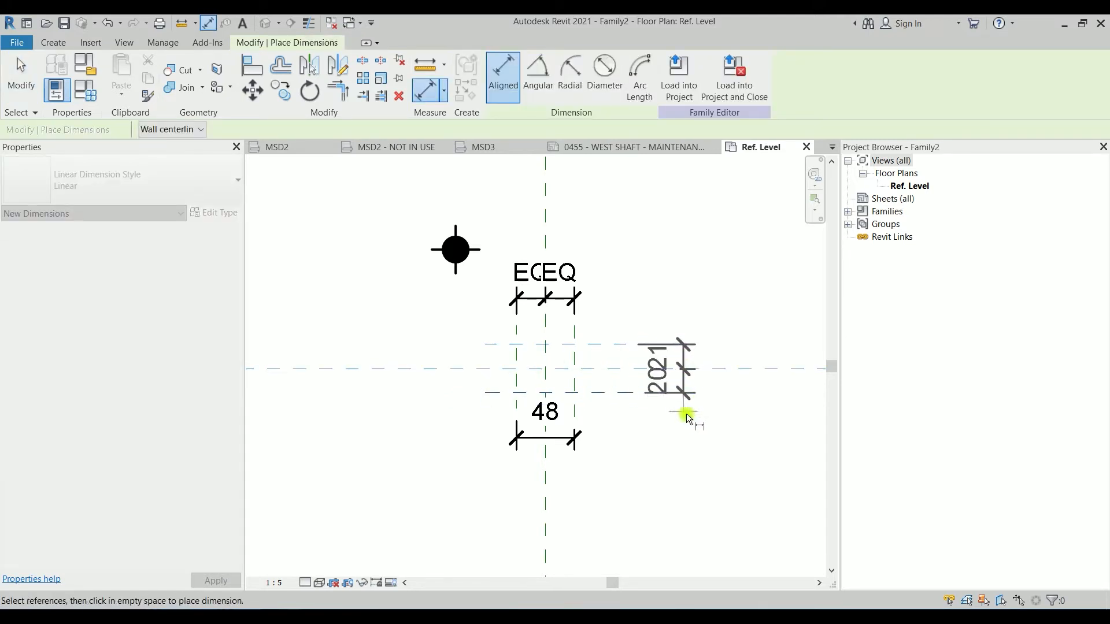
{"action": "left_click", "coordinate": [693, 433]}
Add an overall aligned dimension between the two outer horizontal reference planes, placed left of the vertical planes.
{"action": "left_click", "coordinate": [605, 345]}
{"action": "left_click", "coordinate": [604, 394]}
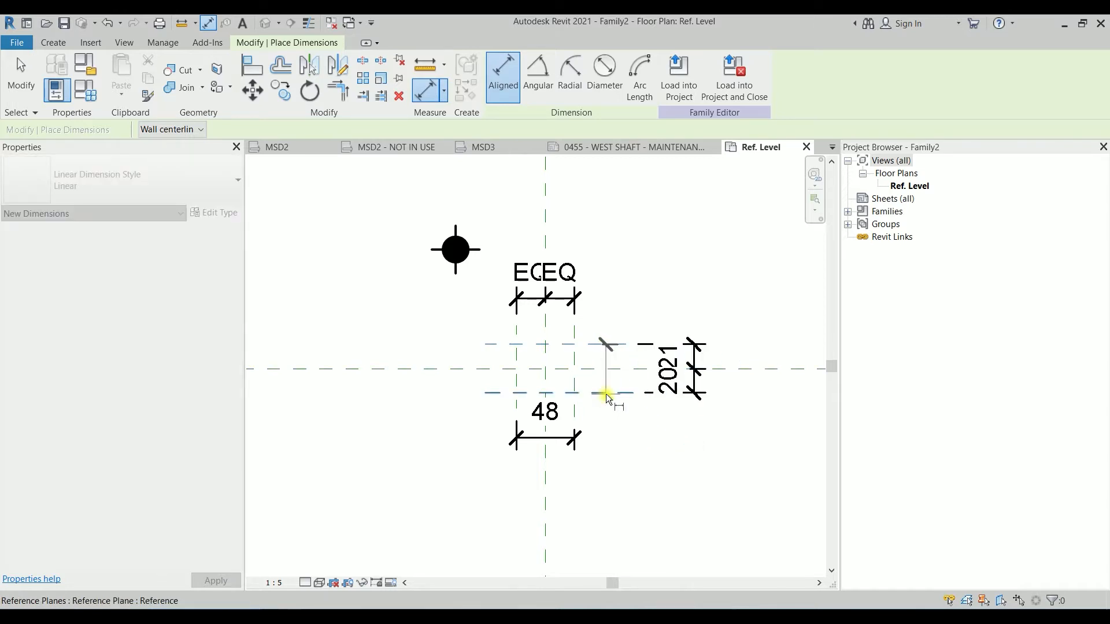
{"action": "left_click", "coordinate": [455, 439]}
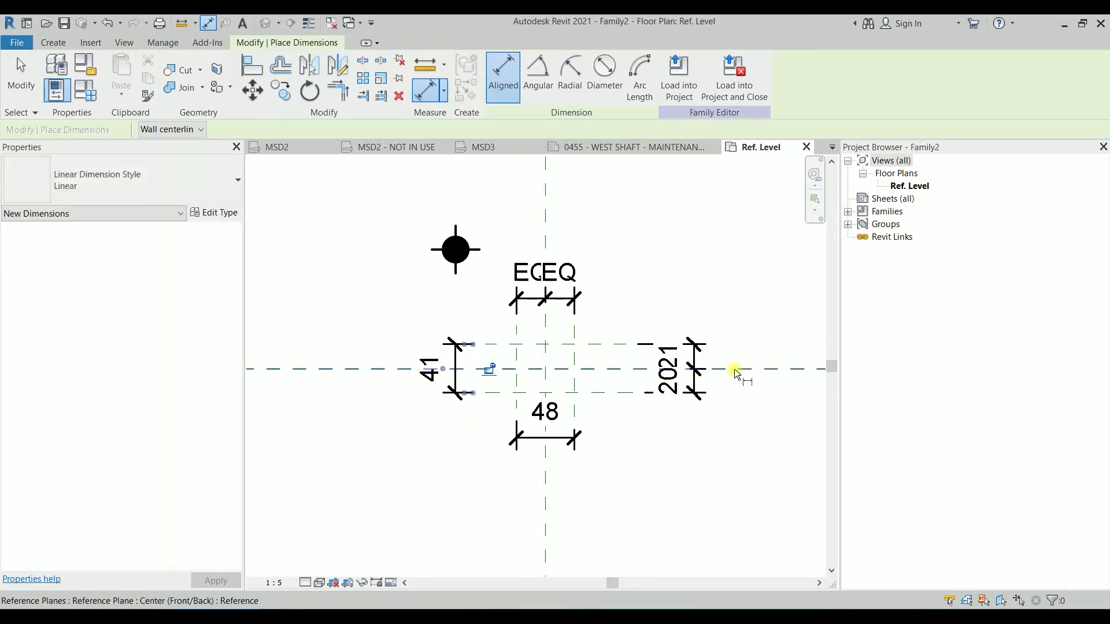
{"action": "key", "text": "Escape"}
{"action": "key", "text": "Escape"}
Make the dimension string across the three horizontal reference planes equal.
{"action": "left_click", "coordinate": [695, 358]}
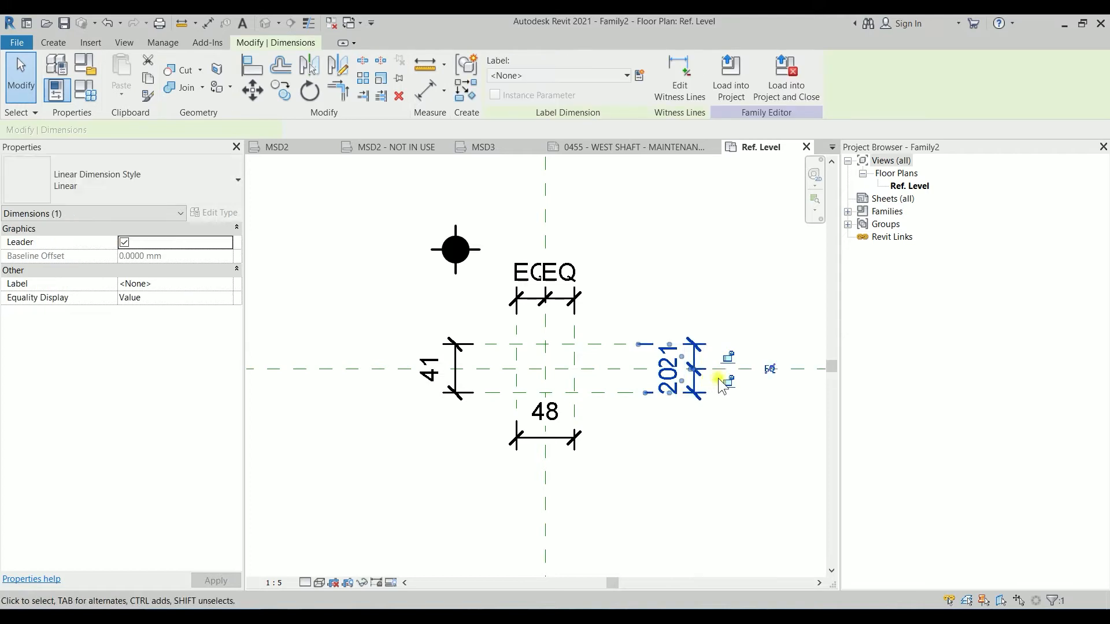
{"action": "left_click", "coordinate": [769, 370]}
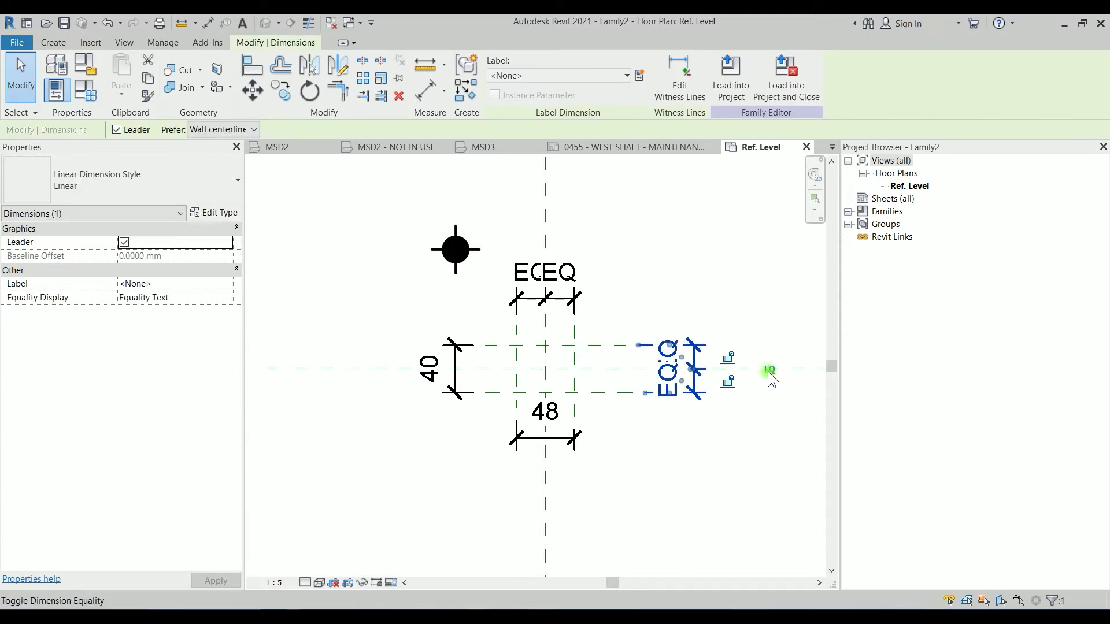
{"action": "left_click", "coordinate": [723, 315]}
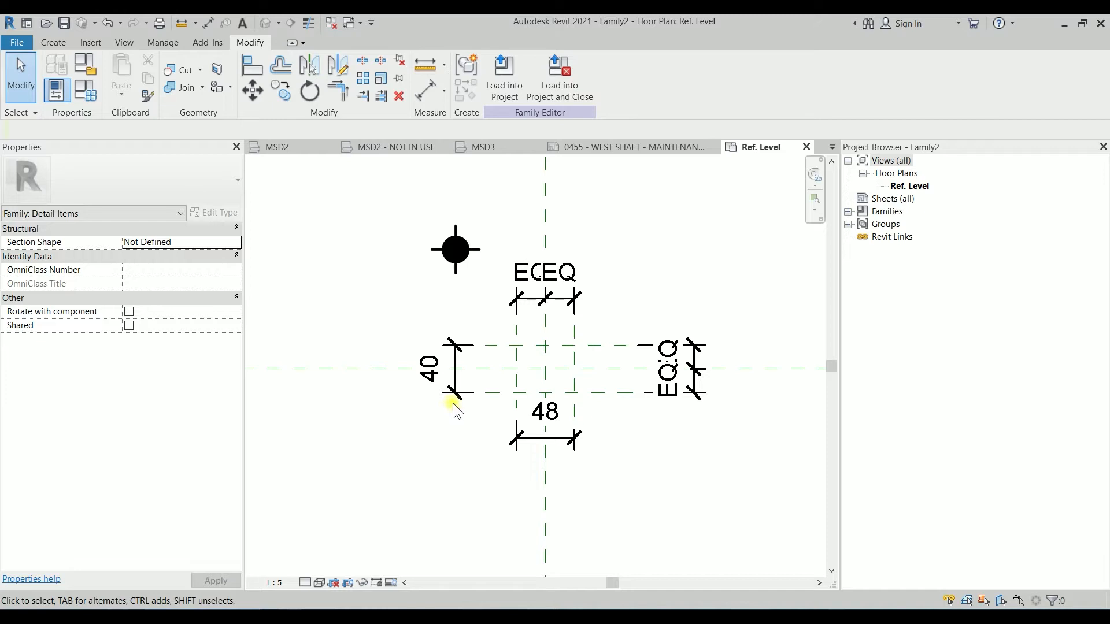
Draw a detail-line semicircle of 20 mm radius bulging outward from the left vertical plane, between the upper and lower horizontal reference planes.
{"action": "left_click", "coordinate": [55, 44]}
{"action": "left_click", "coordinate": [120, 87]}
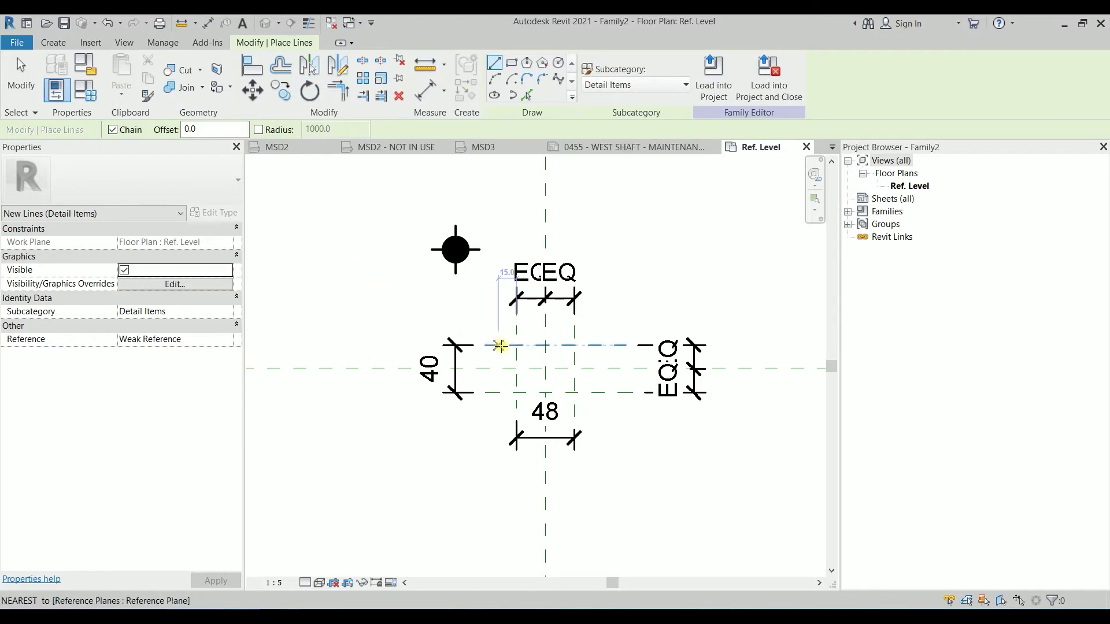
{"action": "scroll", "coordinate": [500, 345], "scroll_direction": "up", "scroll_amount": 3}
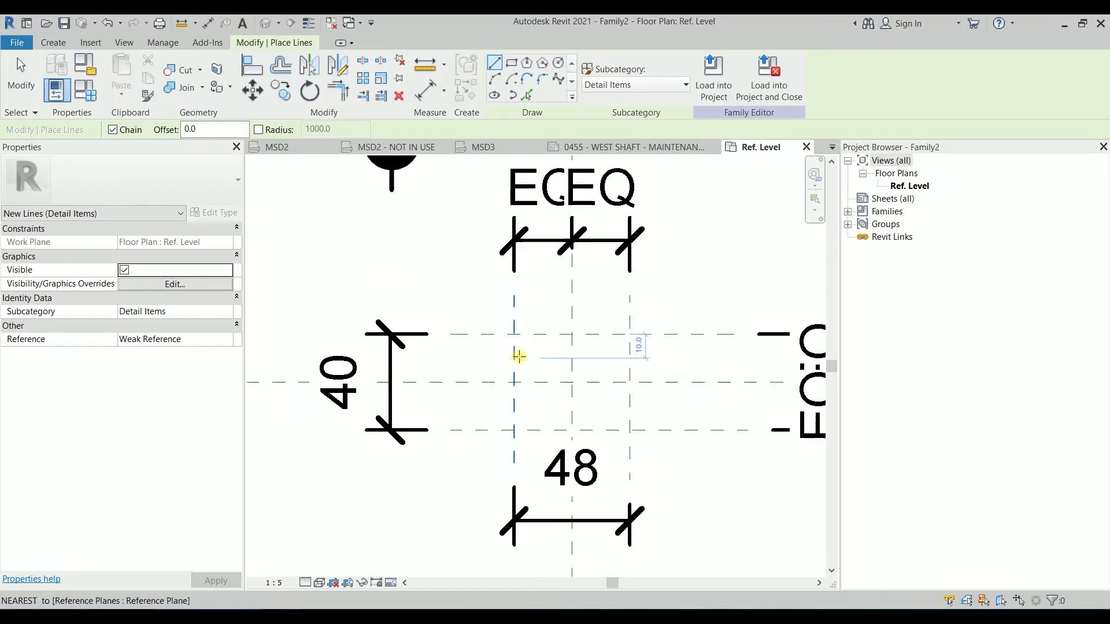
{"action": "left_click", "coordinate": [494, 81]}
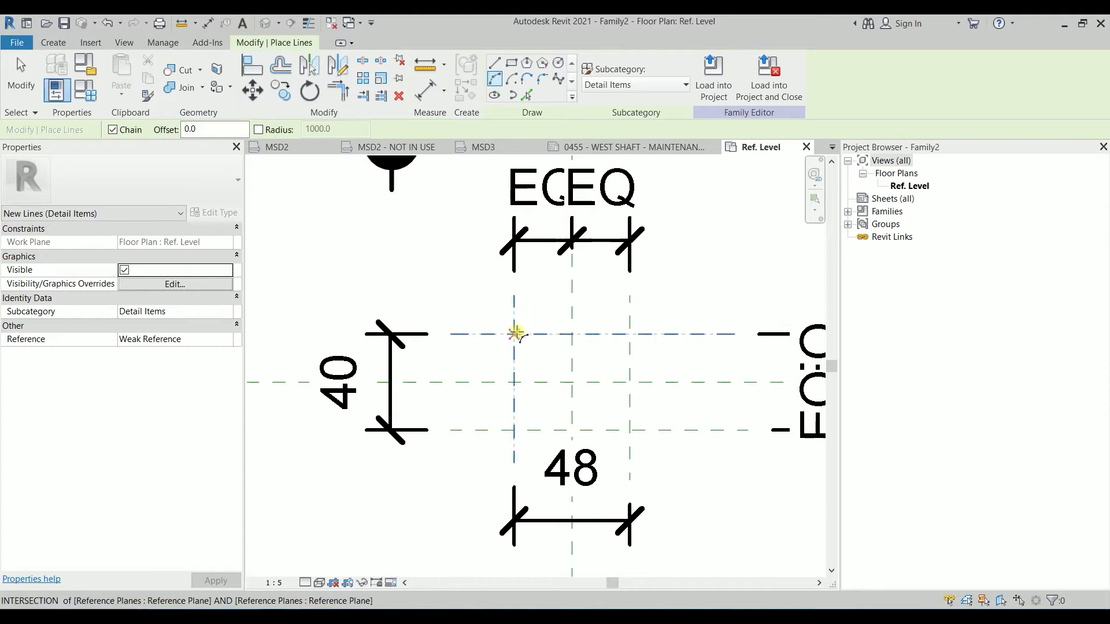
{"action": "left_click", "coordinate": [515, 334]}
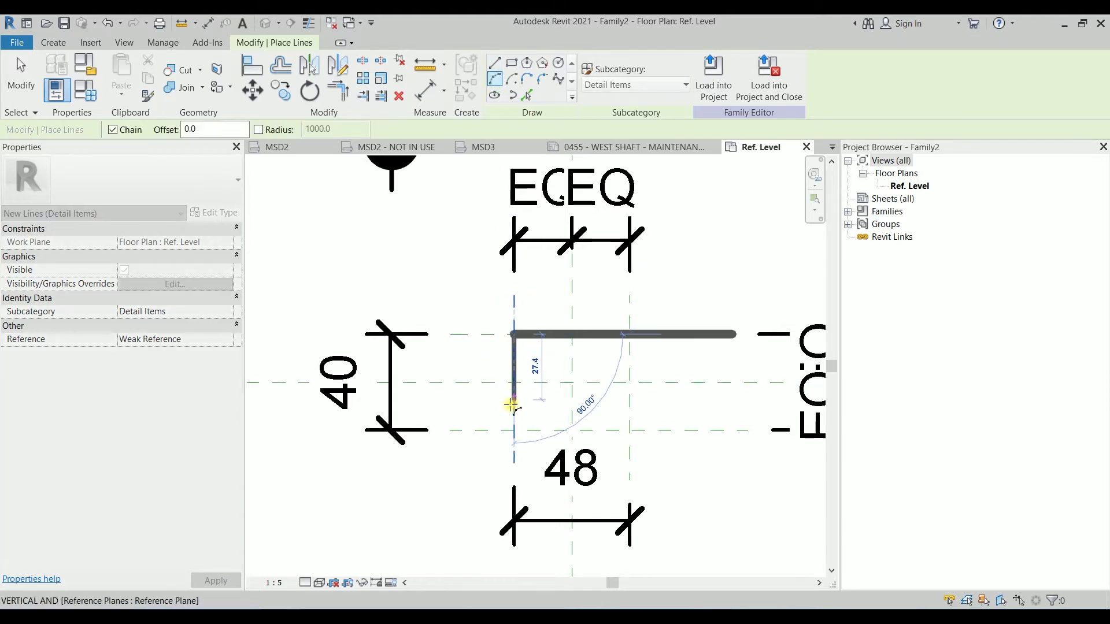
{"action": "left_click", "coordinate": [515, 430]}
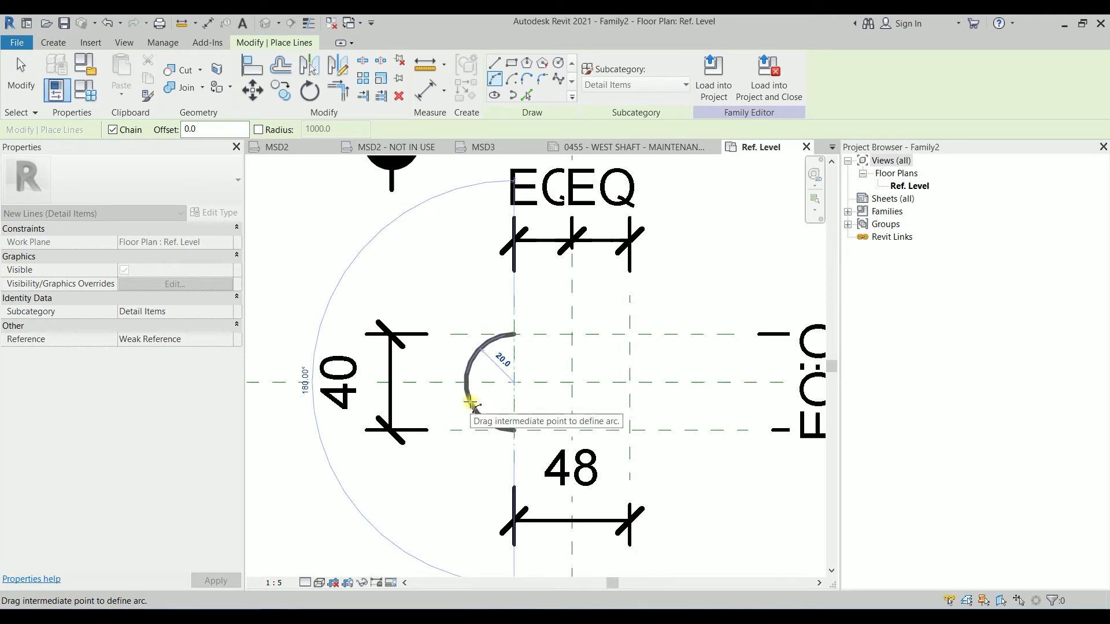
{"action": "left_click", "coordinate": [471, 403]}
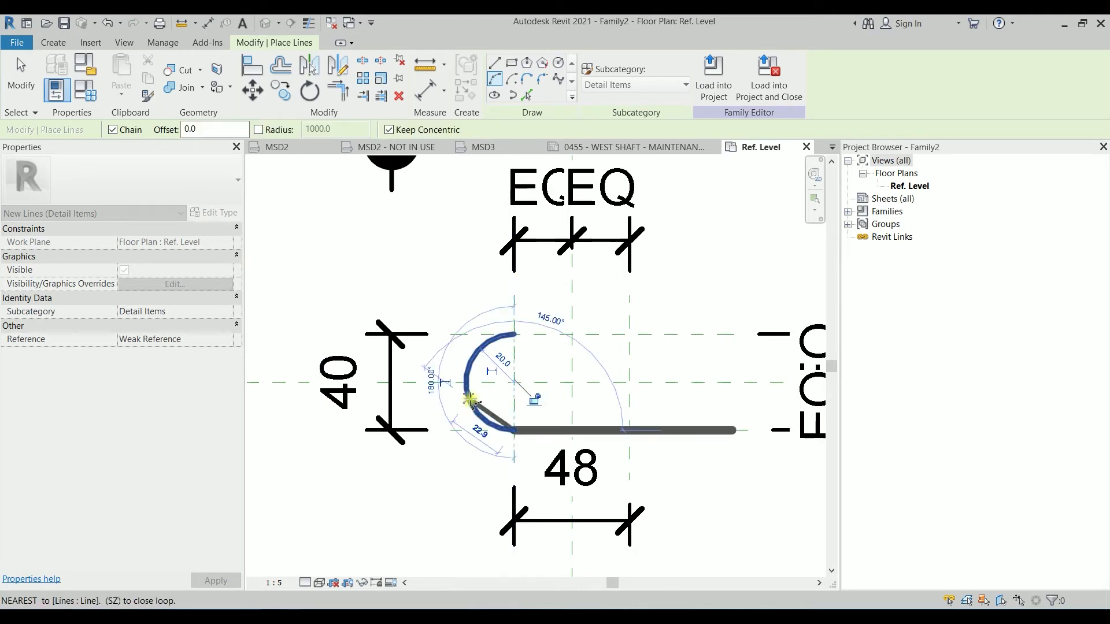
{"action": "key", "text": "Escape"}
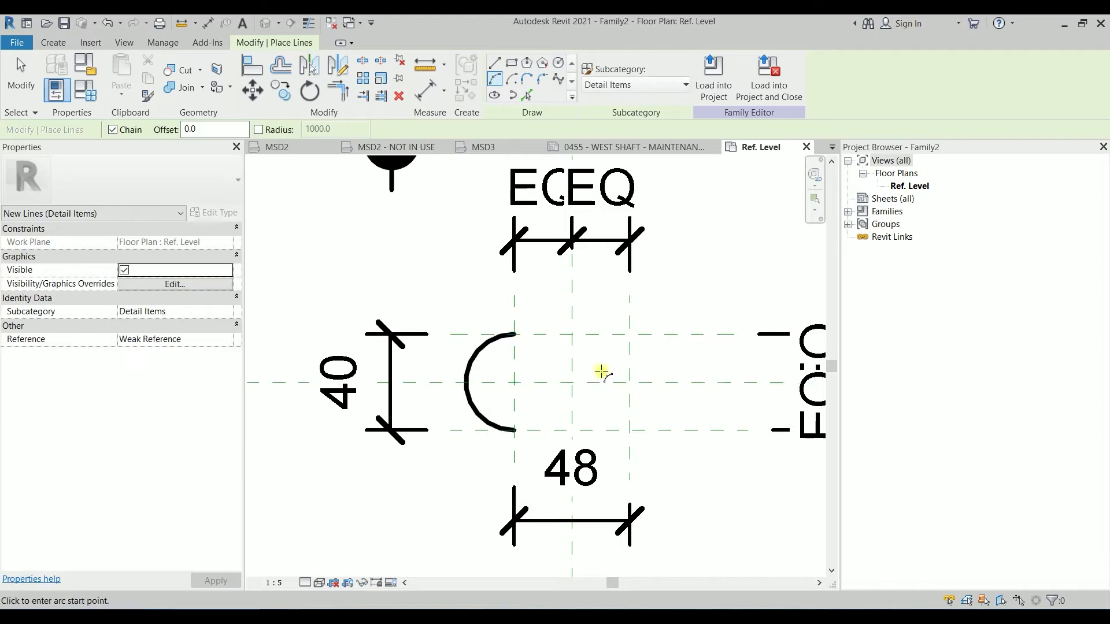
Draw a matching semicircle of 20 mm radius bulging outward from the right vertical reference plane, between the outer horizontal planes.
{"action": "left_click", "coordinate": [632, 334]}
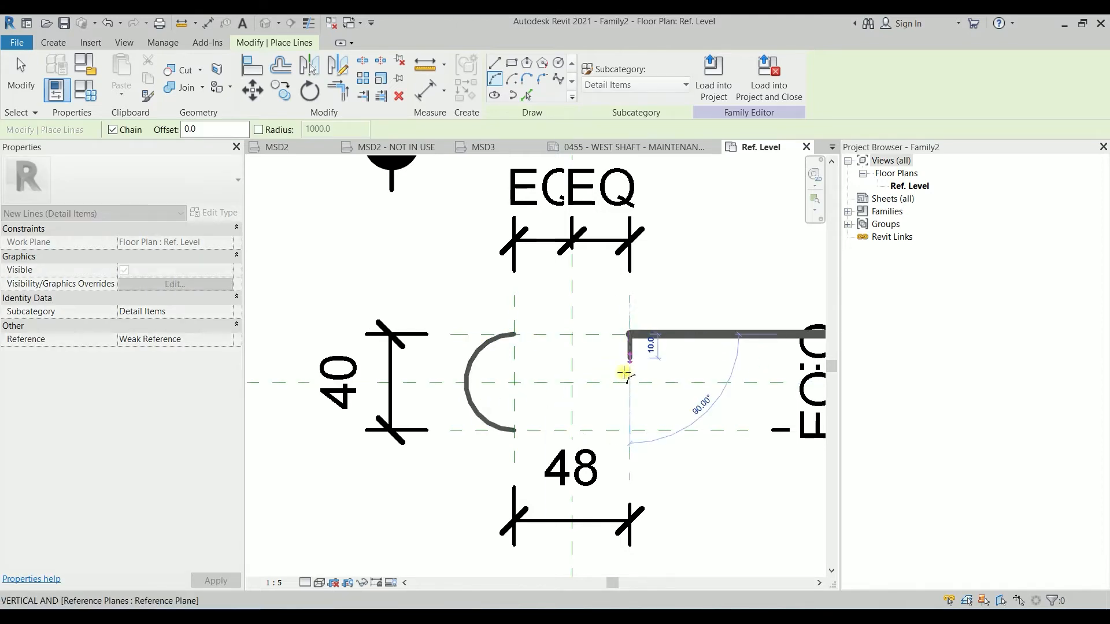
{"action": "left_click", "coordinate": [630, 430]}
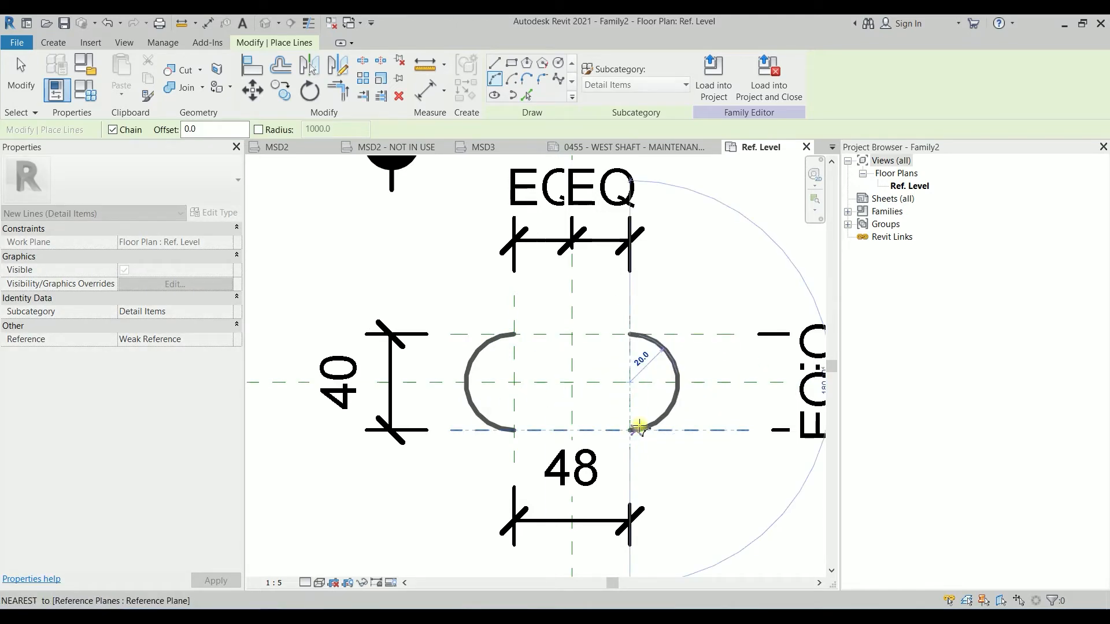
{"action": "left_click", "coordinate": [676, 405]}
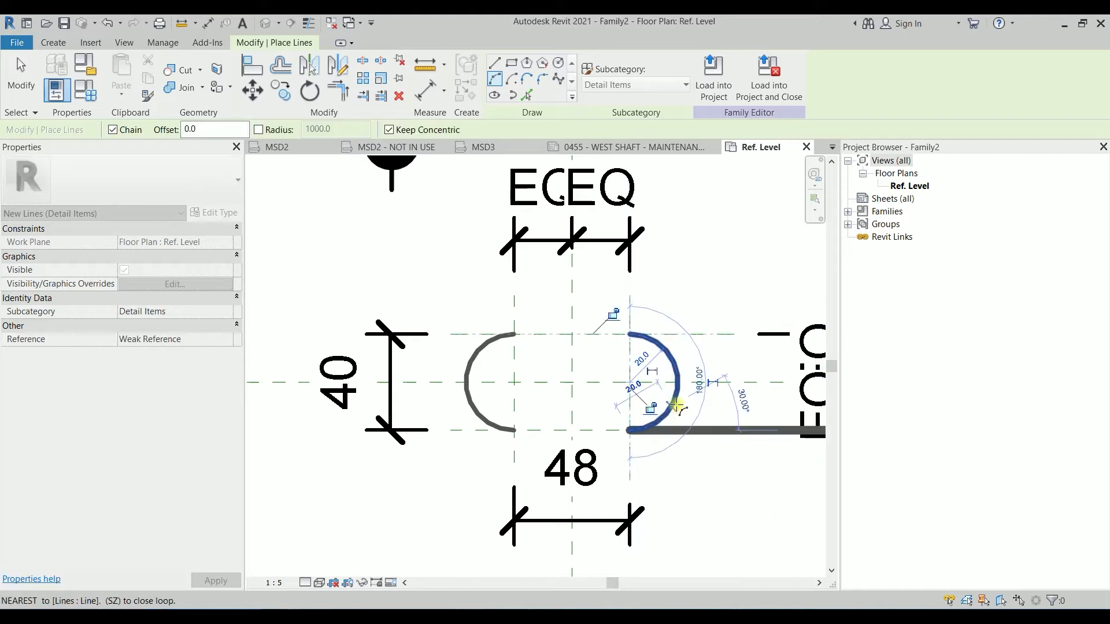
{"action": "key", "text": "Escape"}
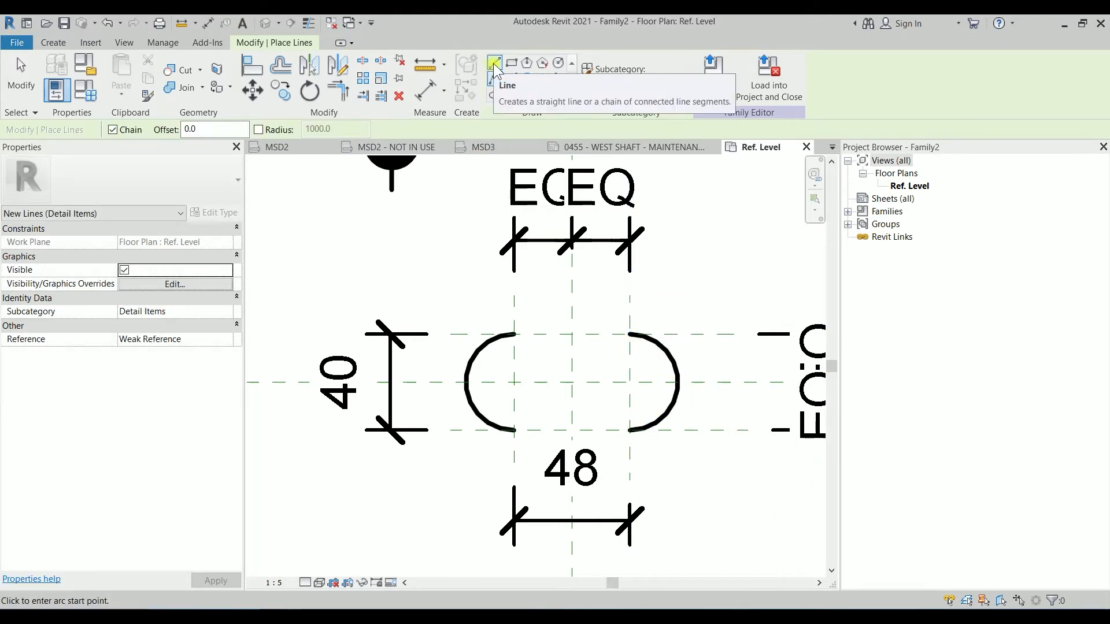
Connect the upper and lower ends of the two semicircles with straight lines to close the slot outline.
{"action": "left_click", "coordinate": [494, 64]}
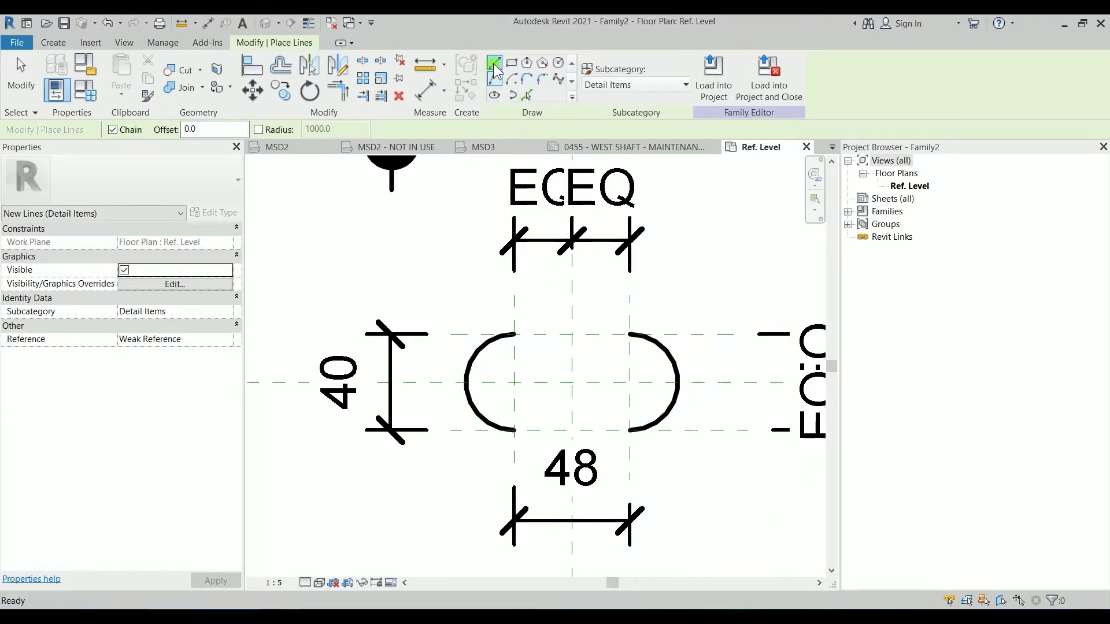
{"action": "left_click", "coordinate": [514, 333]}
{"action": "left_click", "coordinate": [629, 332]}
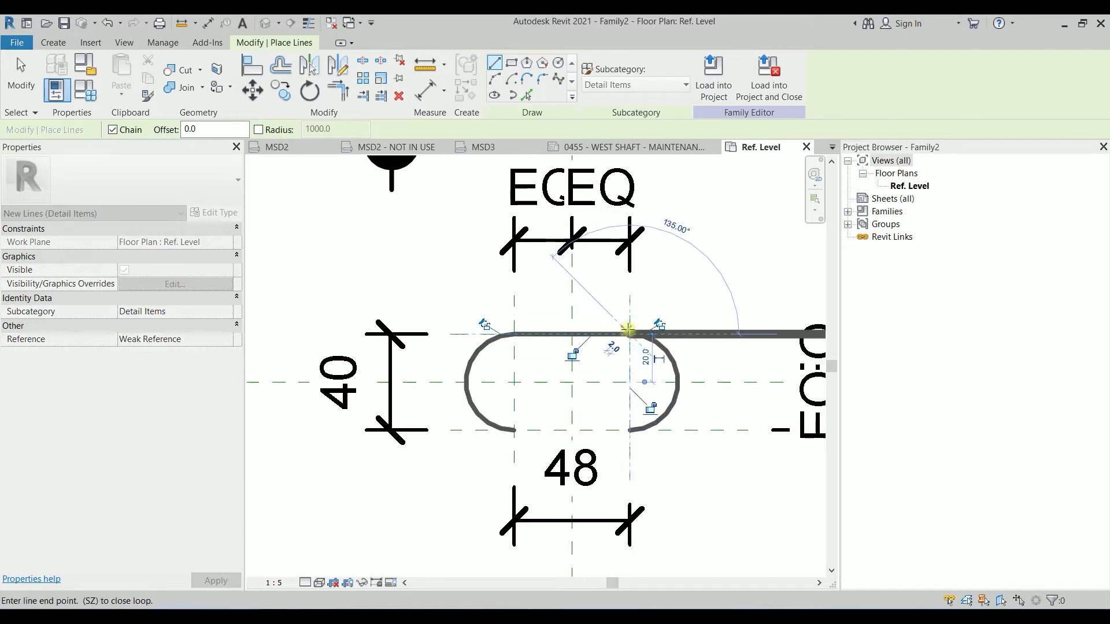
{"action": "key", "text": "Escape"}
{"action": "left_click", "coordinate": [514, 430]}
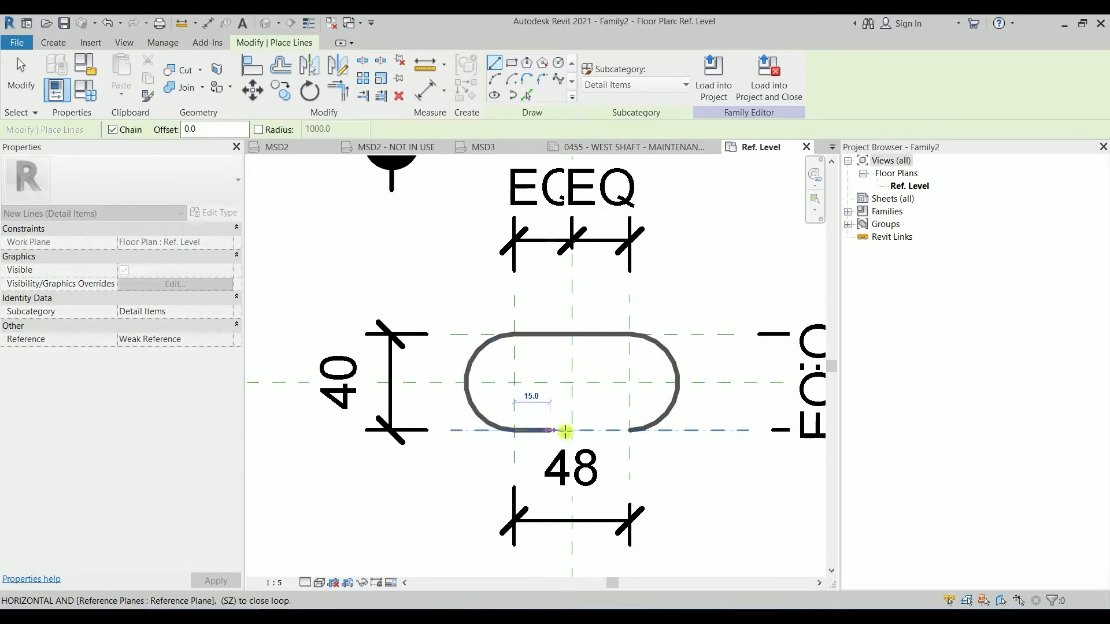
{"action": "left_click", "coordinate": [632, 430]}
{"action": "key", "text": "Escape"}
{"action": "key", "text": "Escape"}
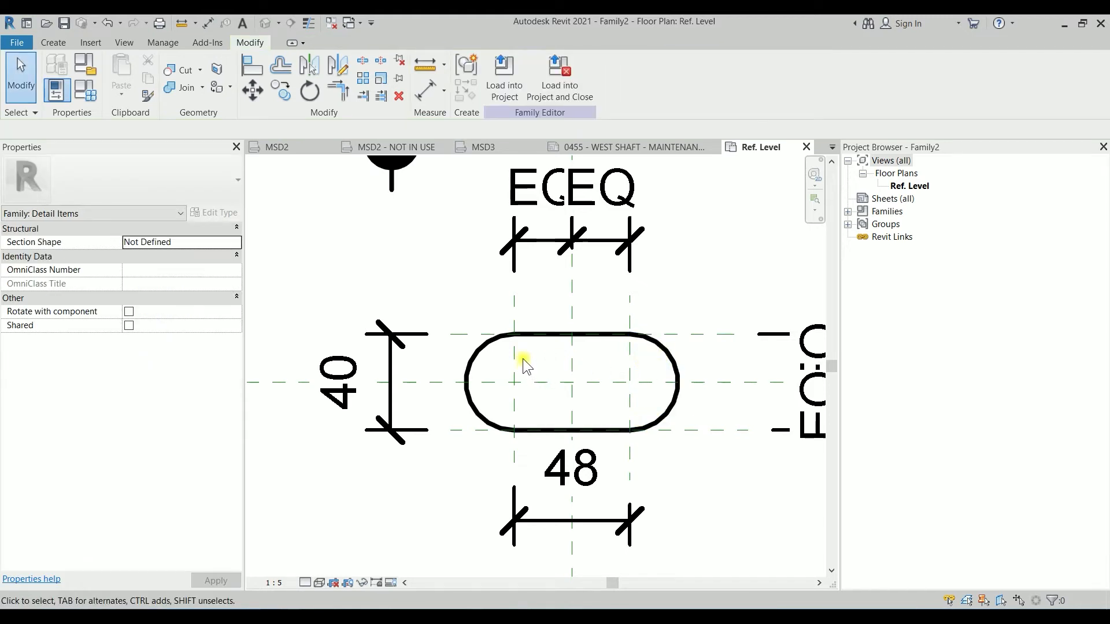
Flex the slot by moving the right vertical plane to a 50 mm spacing and the upper horizontal plane to about a 36 mm spacing.
{"action": "left_click", "coordinate": [628, 376]}
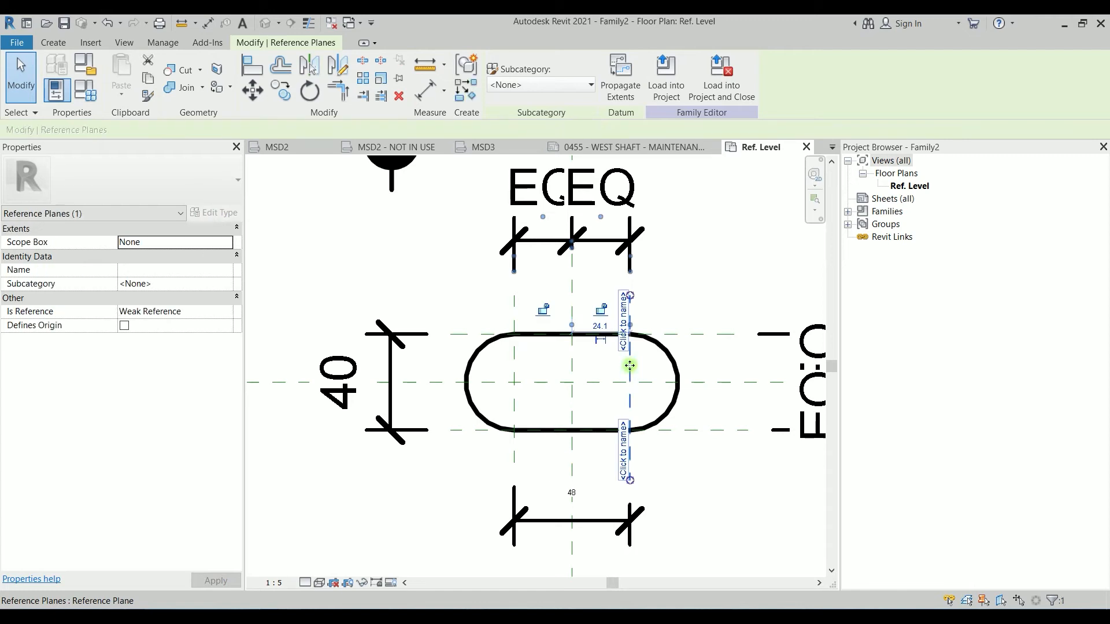
{"action": "mouse_move", "coordinate": [630, 365]}
{"action": "left_mouse_down"}
{"action": "mouse_move", "coordinate": [701, 366]}
{"action": "mouse_move", "coordinate": [632, 367]}
{"action": "left_mouse_up"}
{"action": "left_click", "coordinate": [688, 334]}
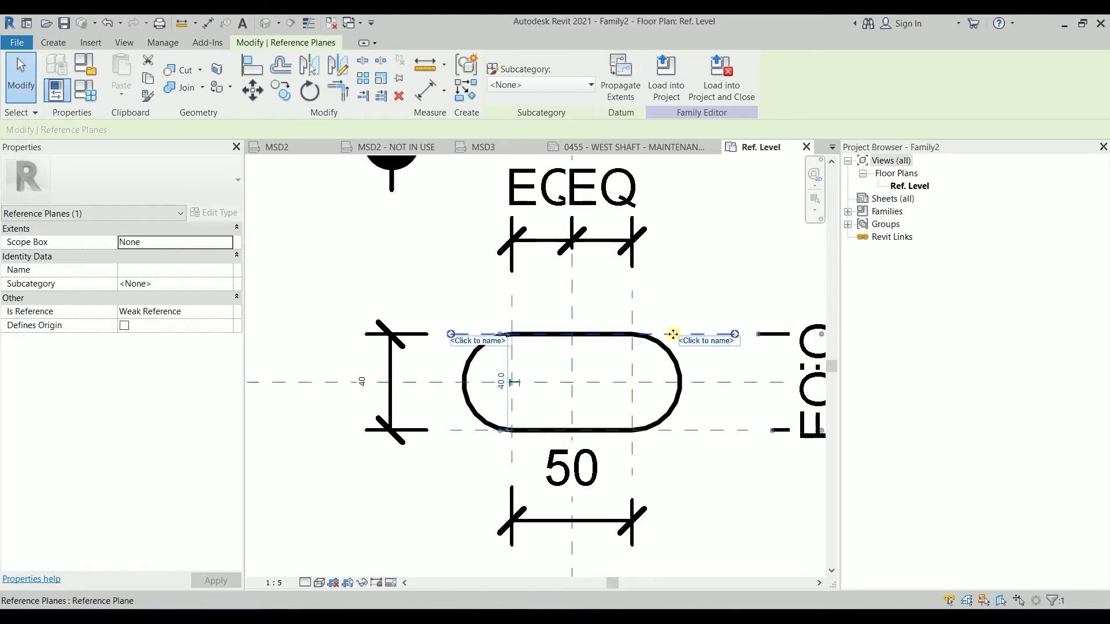
{"action": "left_click_drag", "start_coordinate": [675, 351], "coordinate": [691, 376]}
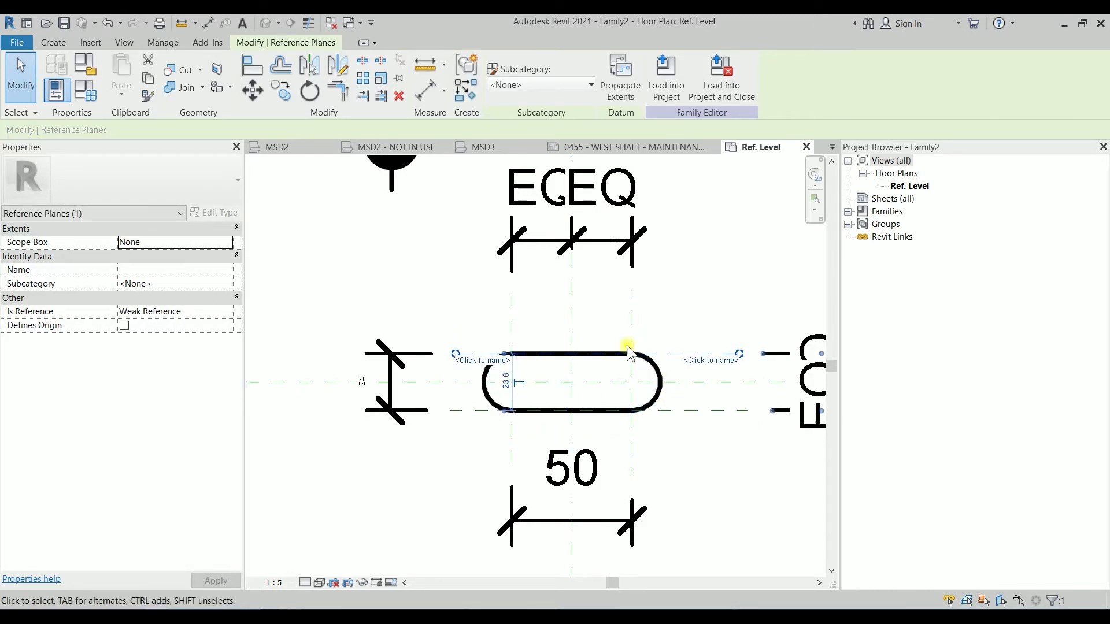
{"action": "left_click_drag", "start_coordinate": [665, 353], "coordinate": [668, 339]}
{"action": "key", "text": "Escape"}
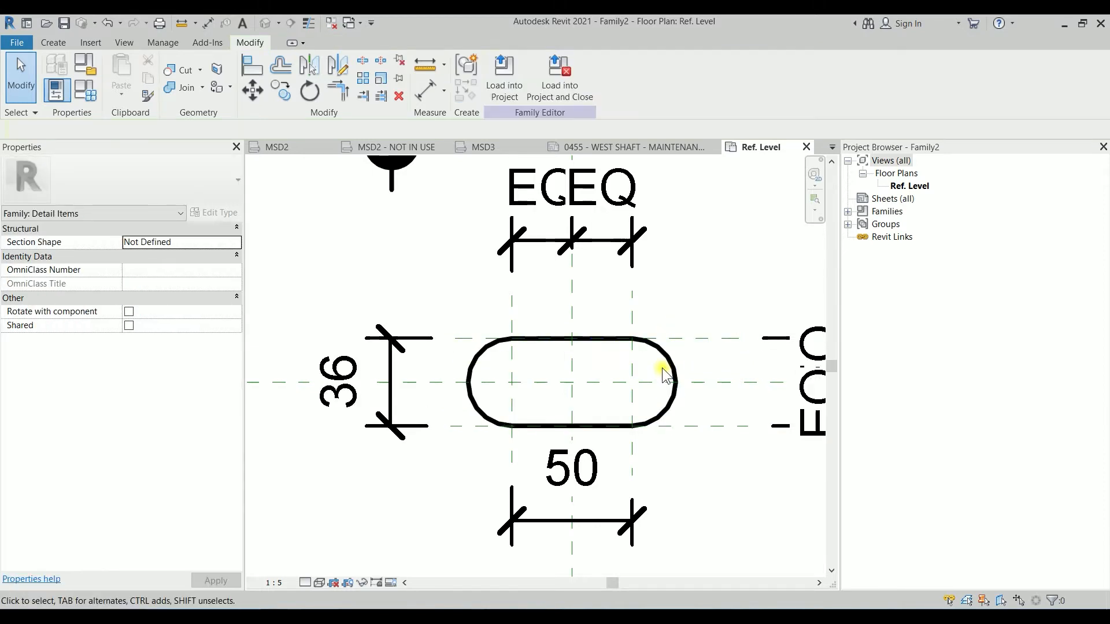
{"action": "scroll", "coordinate": [668, 372], "scroll_direction": "down", "scroll_amount": 1}
{"action": "middle_click_drag", "start_coordinate": [671, 372], "coordinate": [645, 289]}
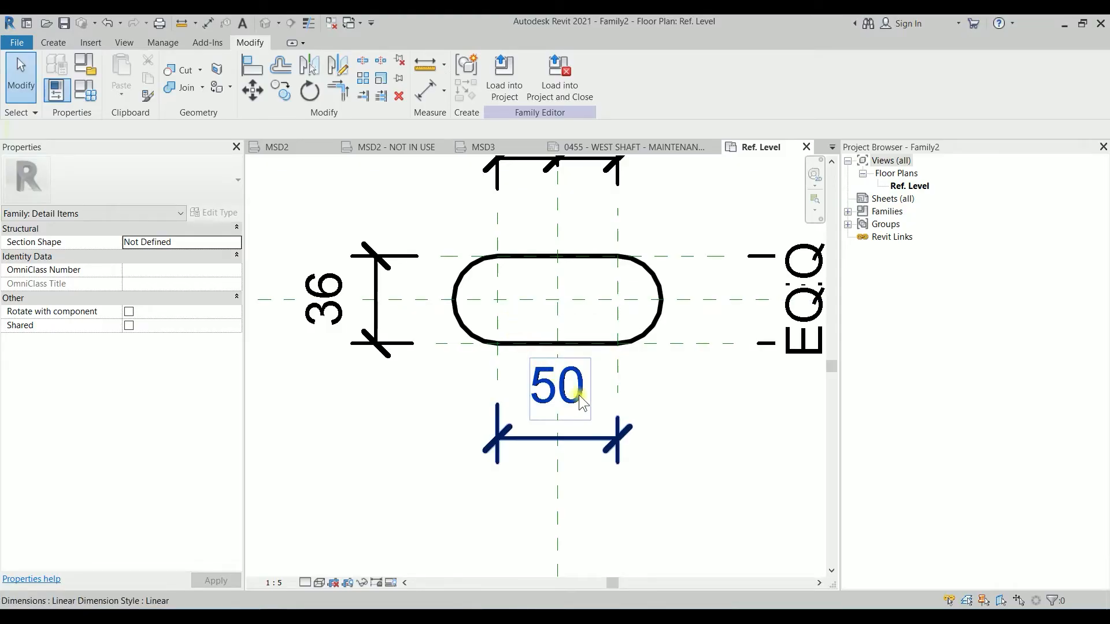
{"action": "left_click", "coordinate": [595, 439]}
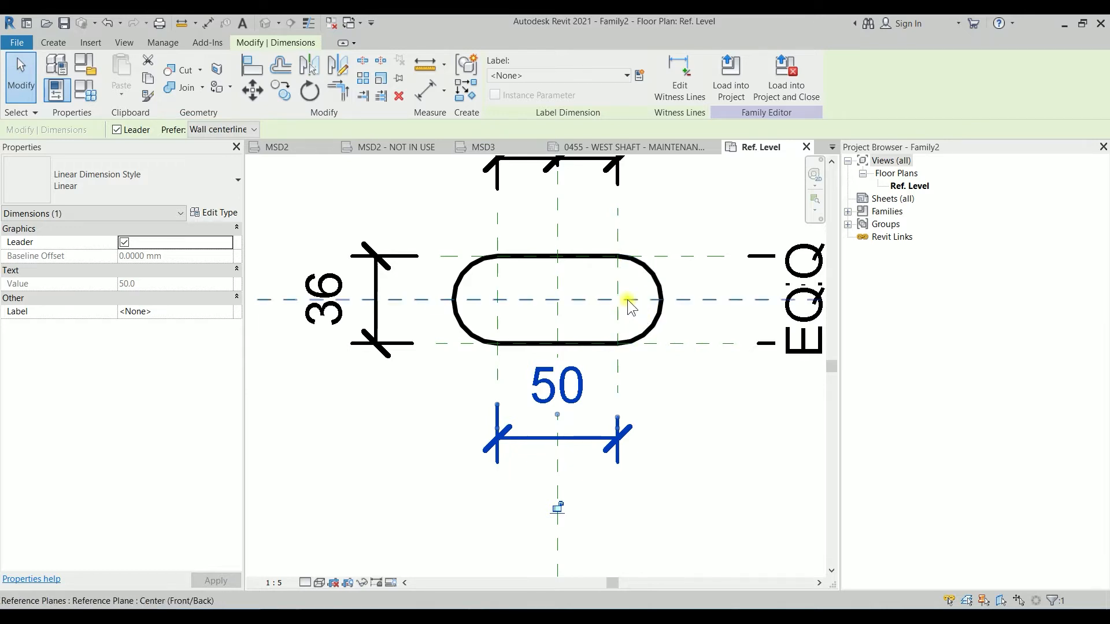
{"action": "left_click", "coordinate": [717, 421]}
Label the overall vertical dimension of the slot with a new instance family parameter named DIA.
{"action": "scroll", "coordinate": [685, 372], "scroll_direction": "down", "scroll_amount": 2}
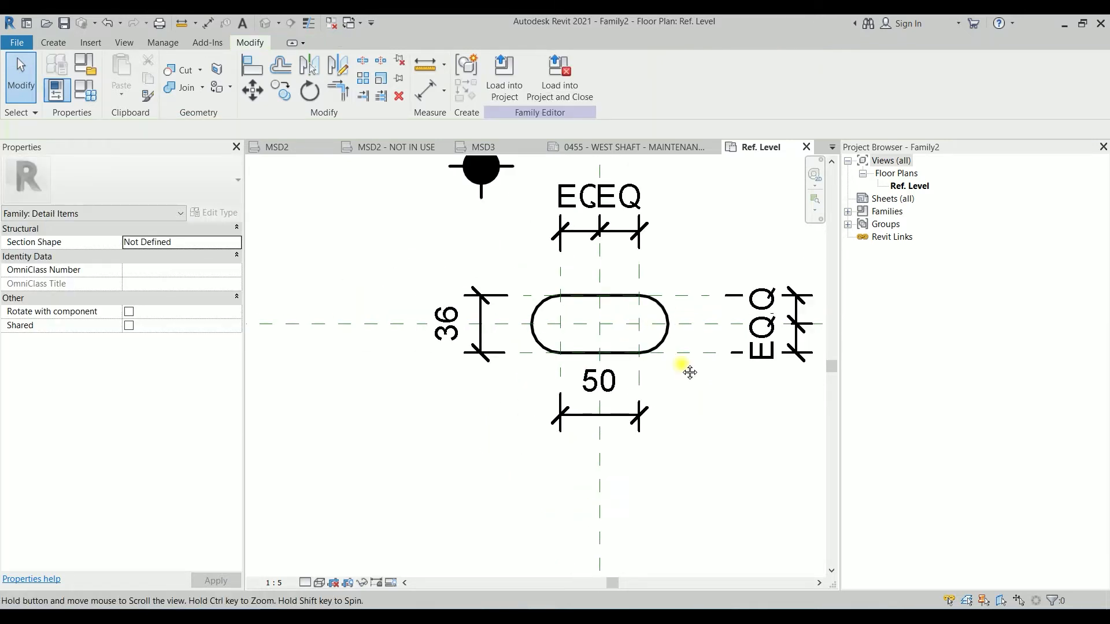
{"action": "middle_click_drag", "start_coordinate": [689, 372], "coordinate": [674, 392]}
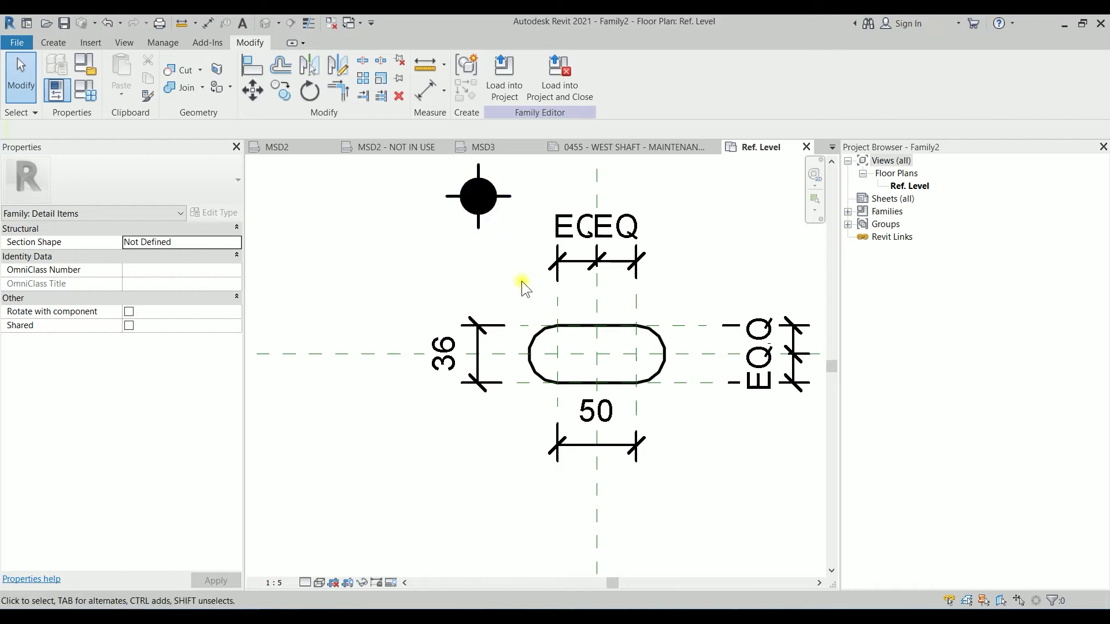
{"action": "left_click", "coordinate": [475, 346]}
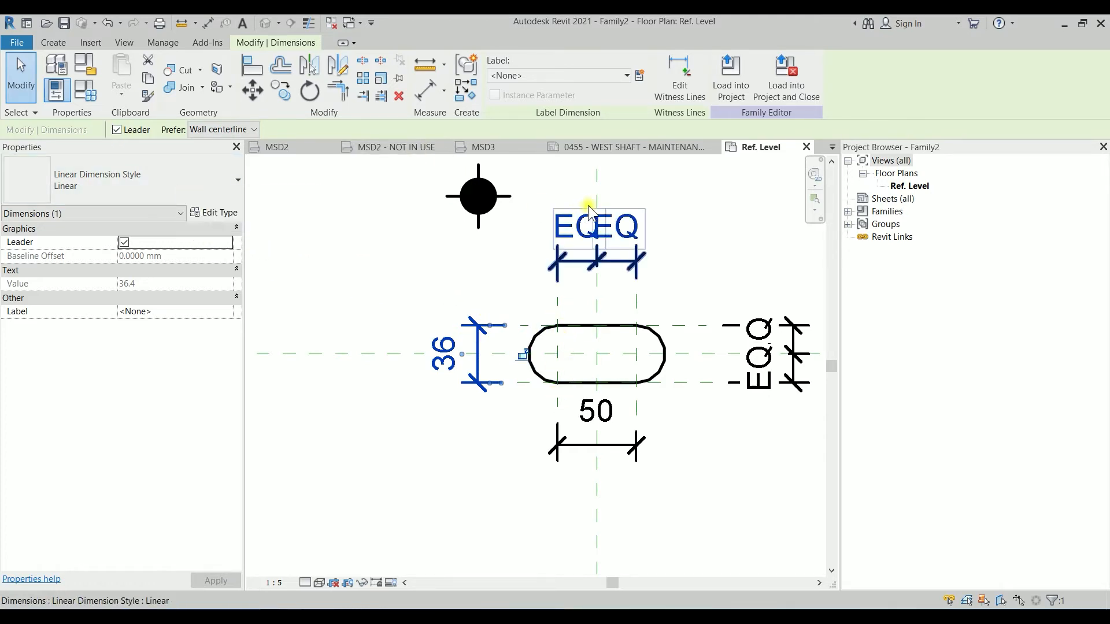
{"action": "left_click", "coordinate": [639, 75]}
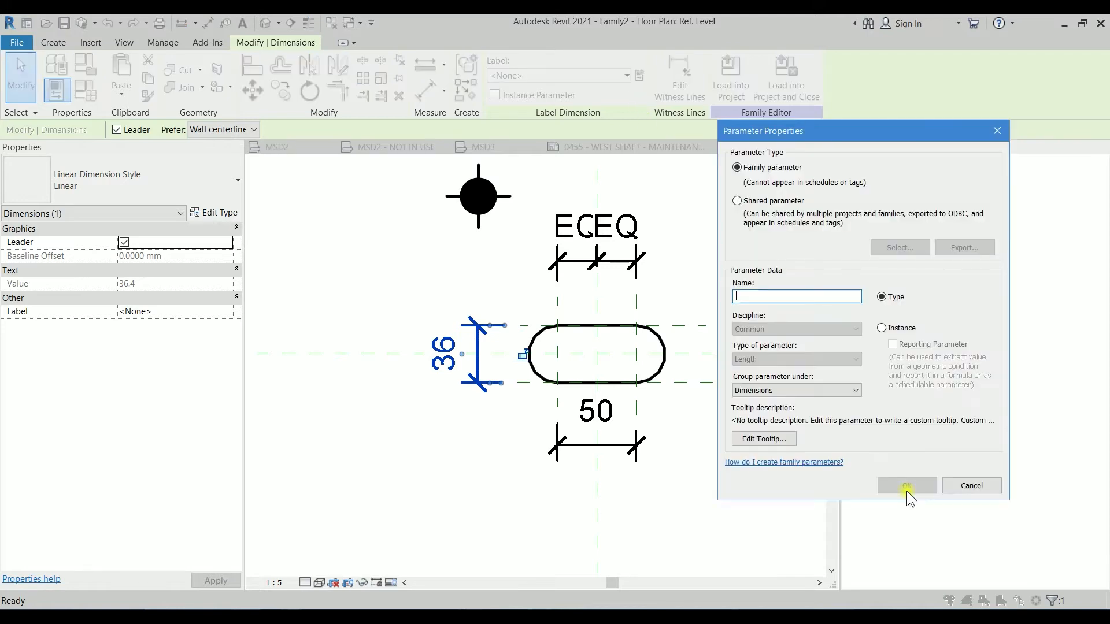
{"action": "left_click", "coordinate": [881, 327]}
{"action": "left_click", "coordinate": [828, 297]}
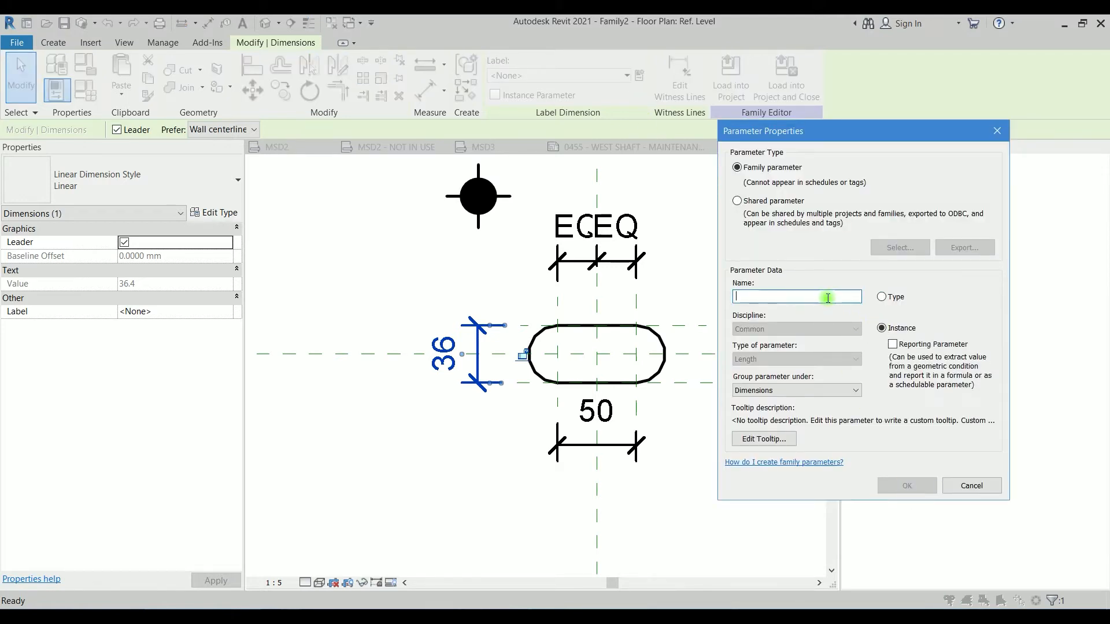
{"action": "type", "text": "DIA"}
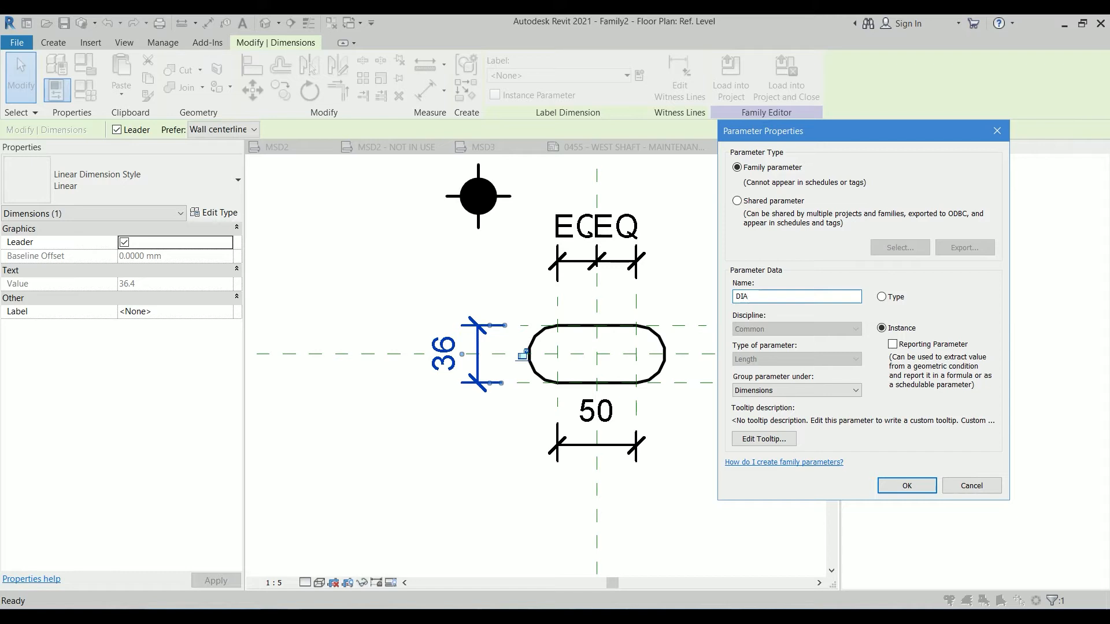
{"action": "left_click", "coordinate": [908, 485]}
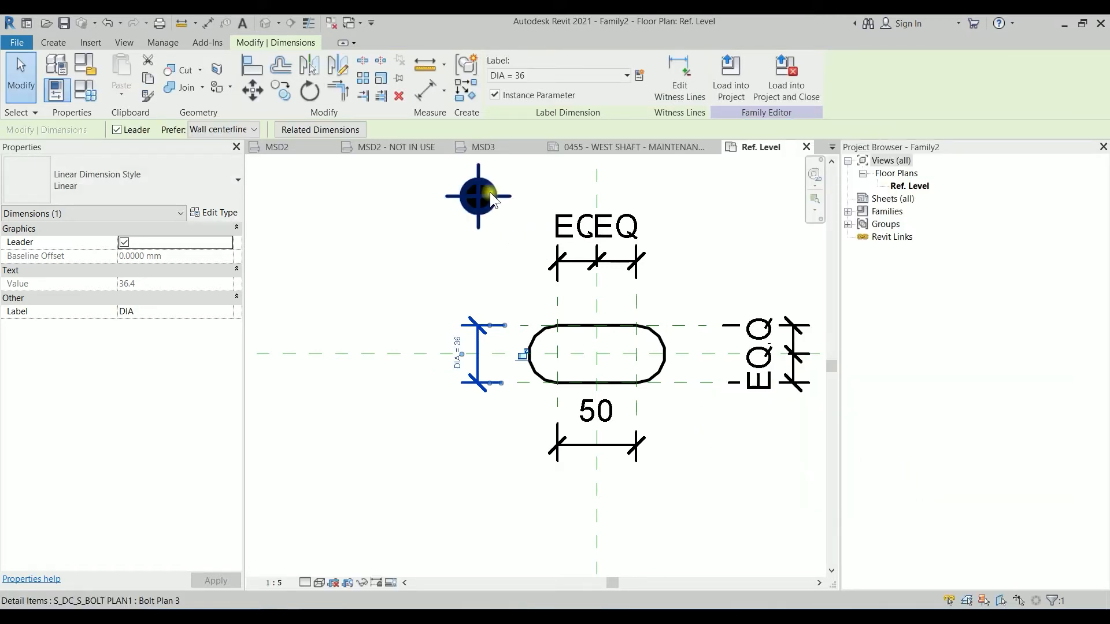
Associate the nested bolt's DIA property with the host family's DIA parameter.
{"action": "left_click", "coordinate": [490, 191]}
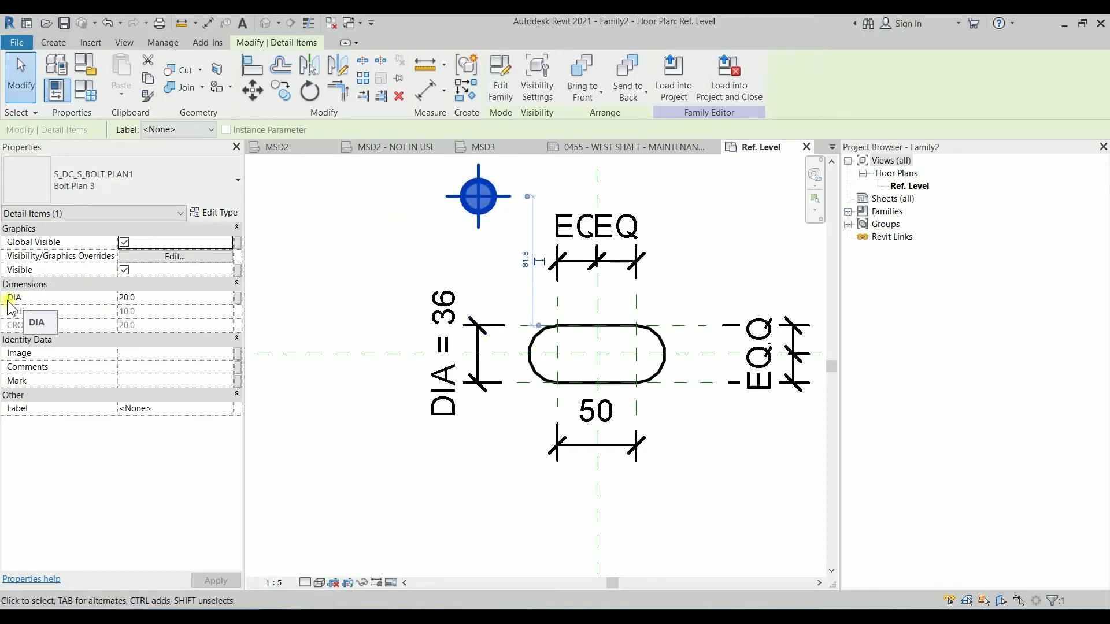
{"action": "left_click", "coordinate": [240, 297]}
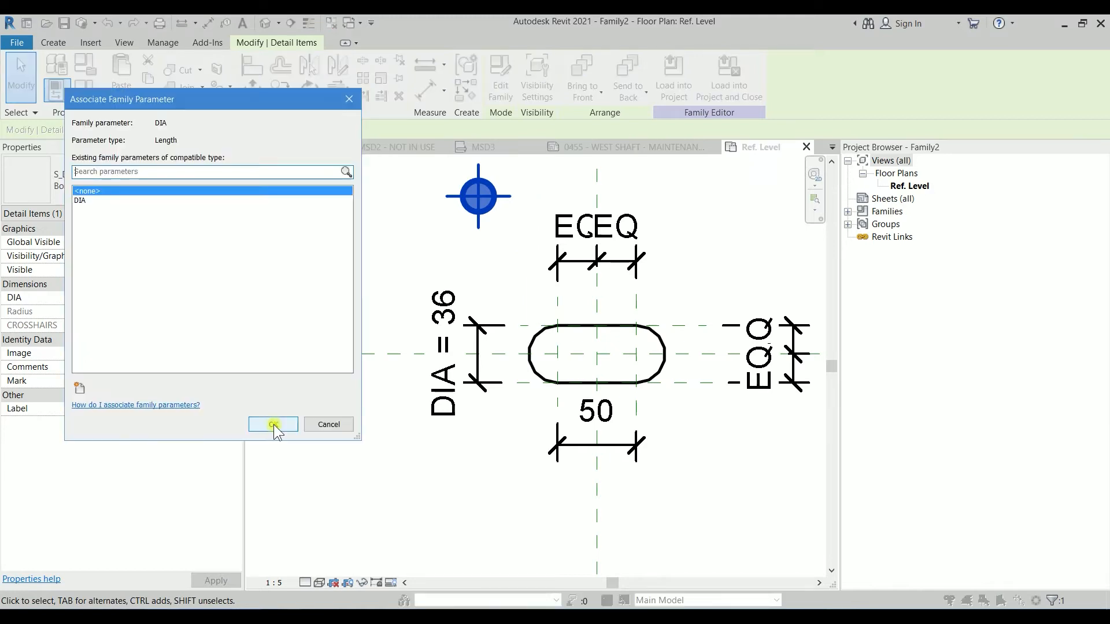
{"action": "left_click", "coordinate": [80, 199]}
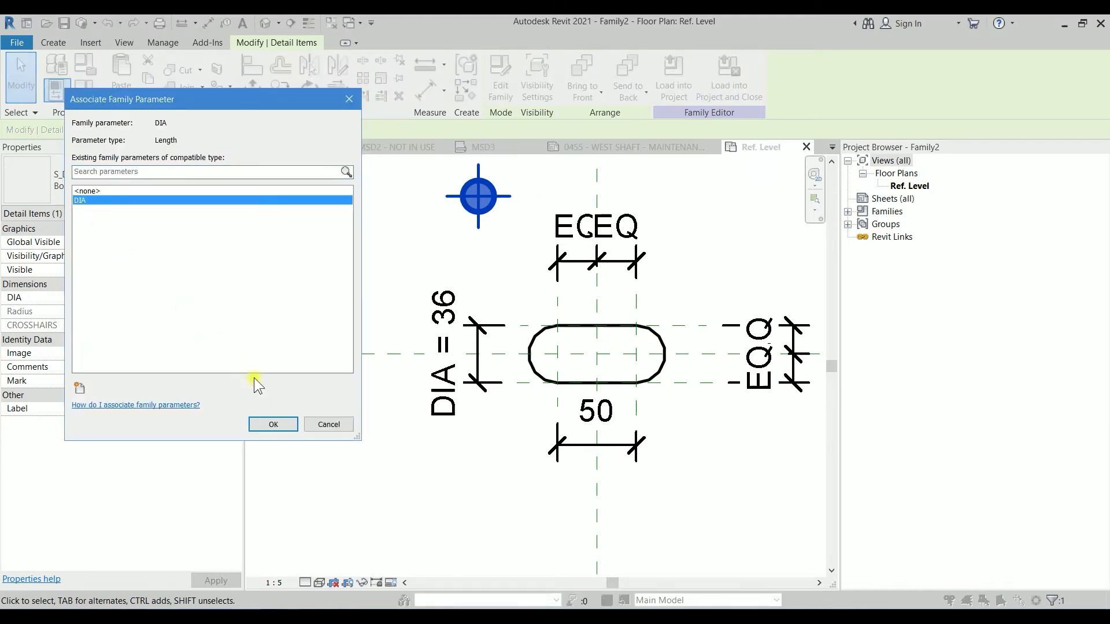
{"action": "left_click", "coordinate": [272, 424]}
{"action": "scroll", "coordinate": [325, 297], "scroll_direction": "down", "scroll_amount": 1}
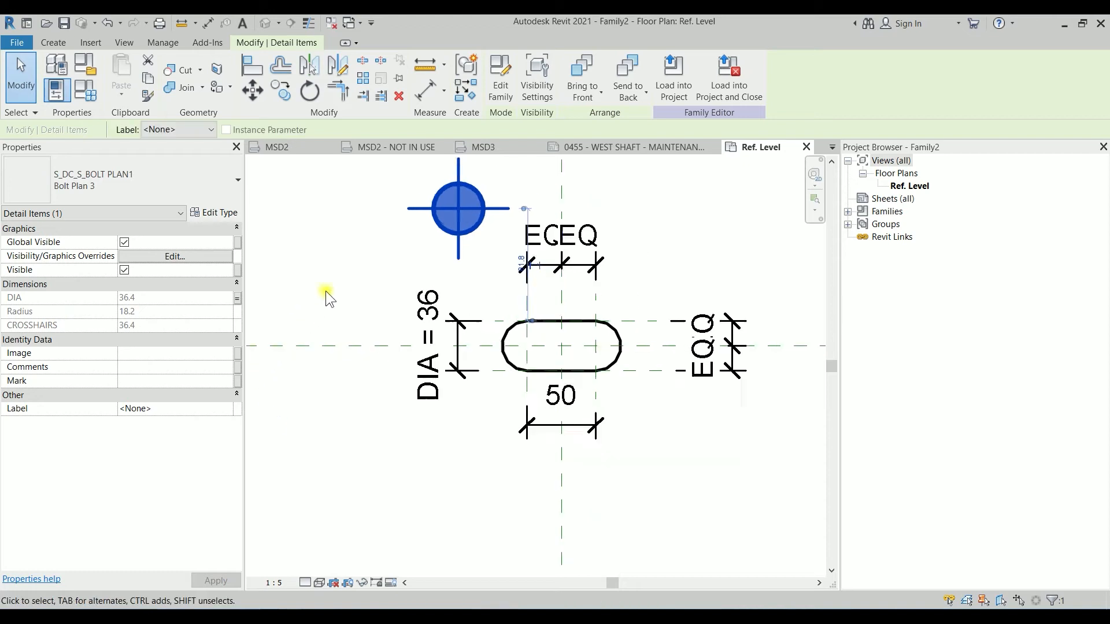
{"action": "middle_click_drag", "start_coordinate": [325, 298], "coordinate": [337, 322]}
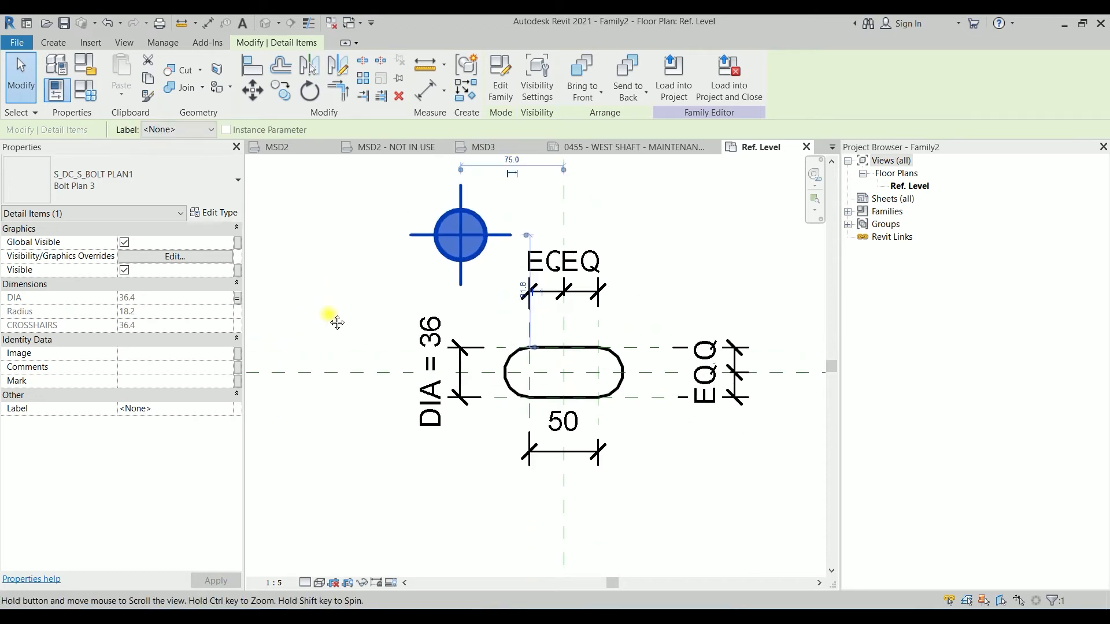
Set the family's DIA parameter to 20 and apply it to flex the slot and nested bolt.
{"action": "left_click", "coordinate": [85, 95]}
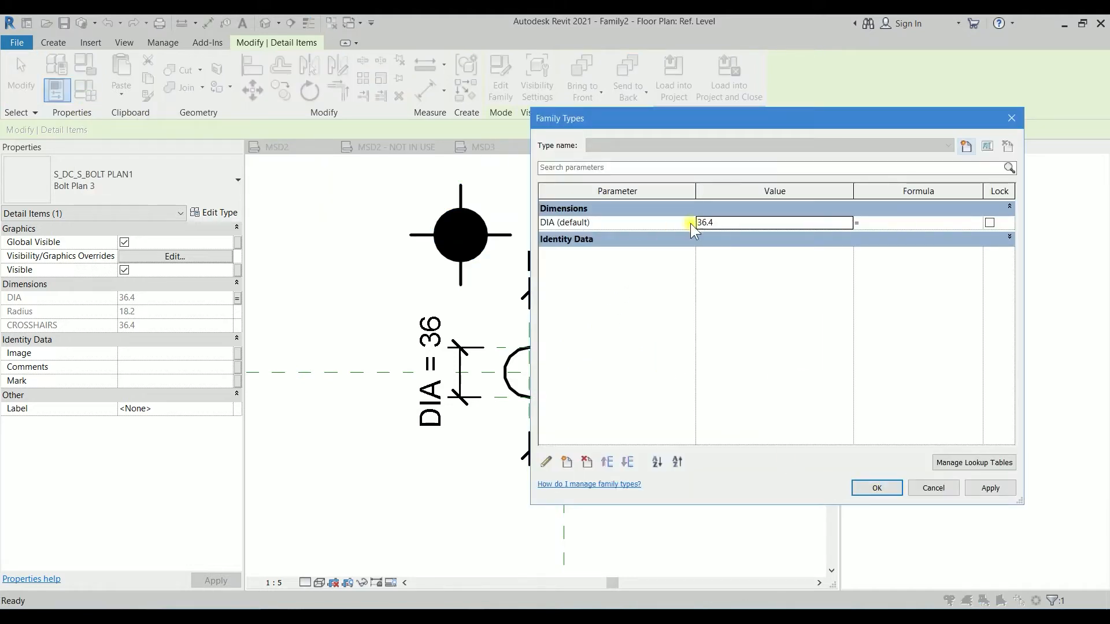
{"action": "left_click", "coordinate": [732, 222]}
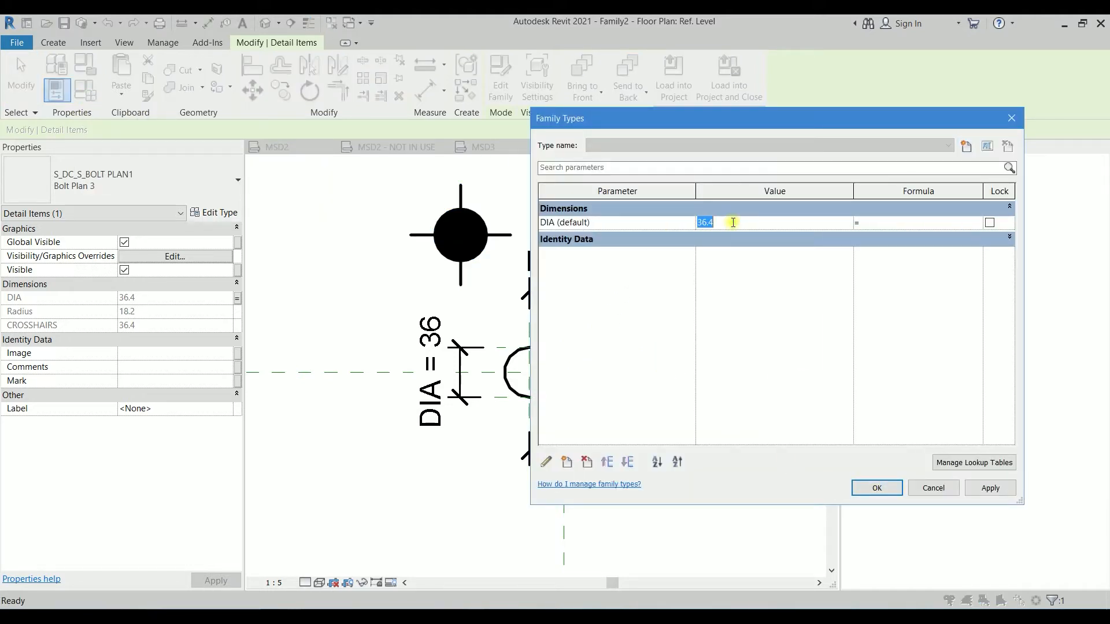
{"action": "mouse_move", "coordinate": [715, 128]}
{"action": "left_mouse_down"}
{"action": "mouse_move", "coordinate": [803, 114]}
{"action": "mouse_move", "coordinate": [774, 126]}
{"action": "left_mouse_up"}
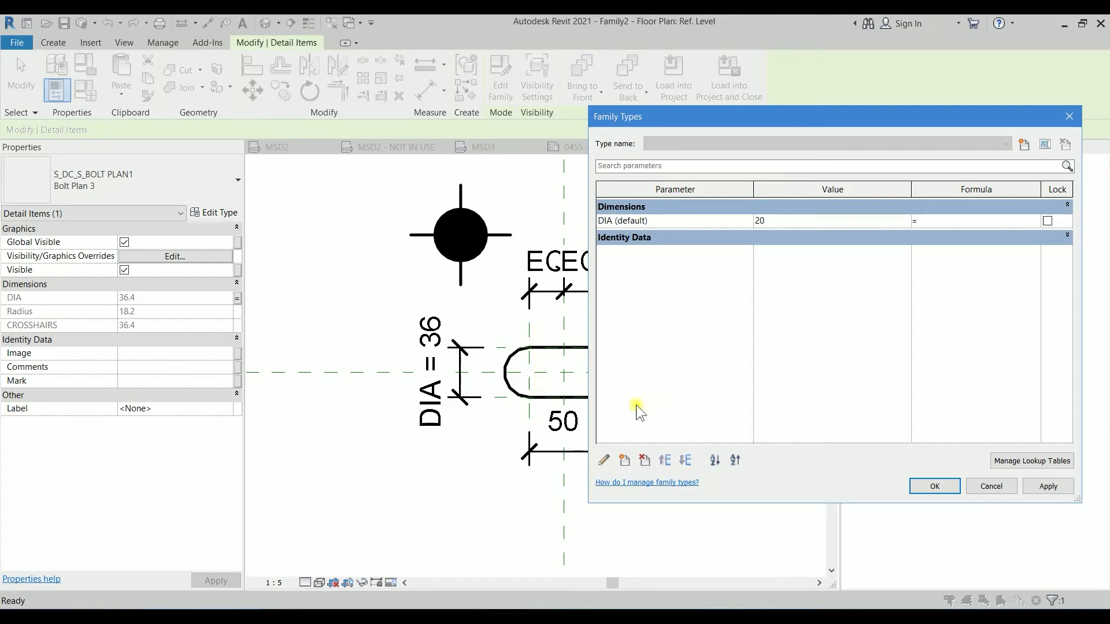
{"action": "left_click", "coordinate": [1044, 487]}
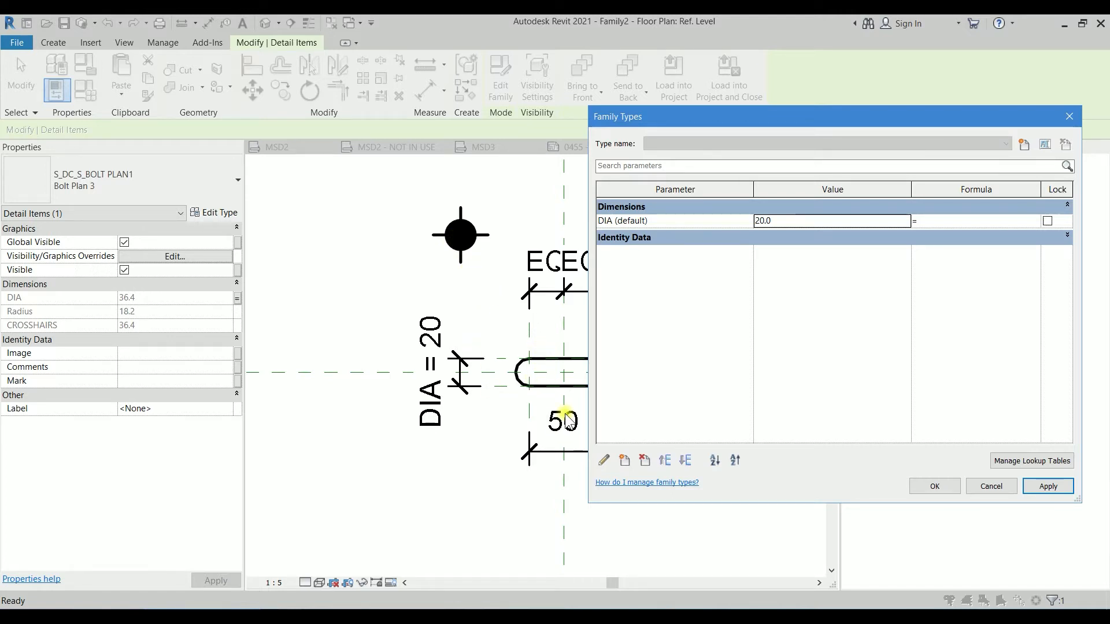
{"action": "left_click", "coordinate": [935, 486]}
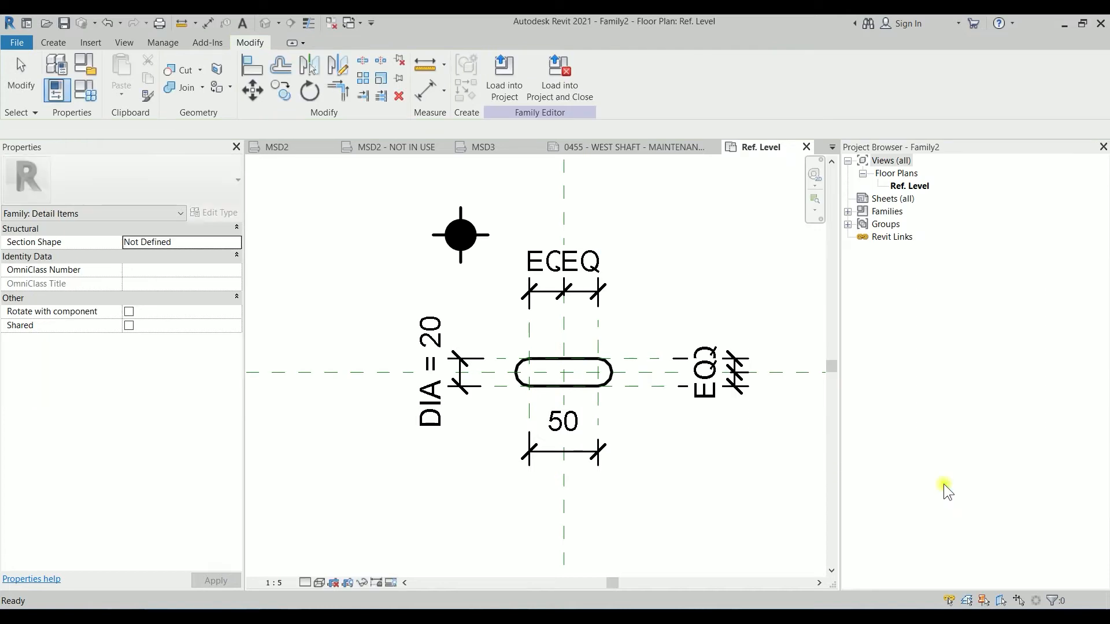
Label the horizontal dimension below the slot with a new instance family parameter named X, grouped under Other.
{"action": "left_click", "coordinate": [574, 430]}
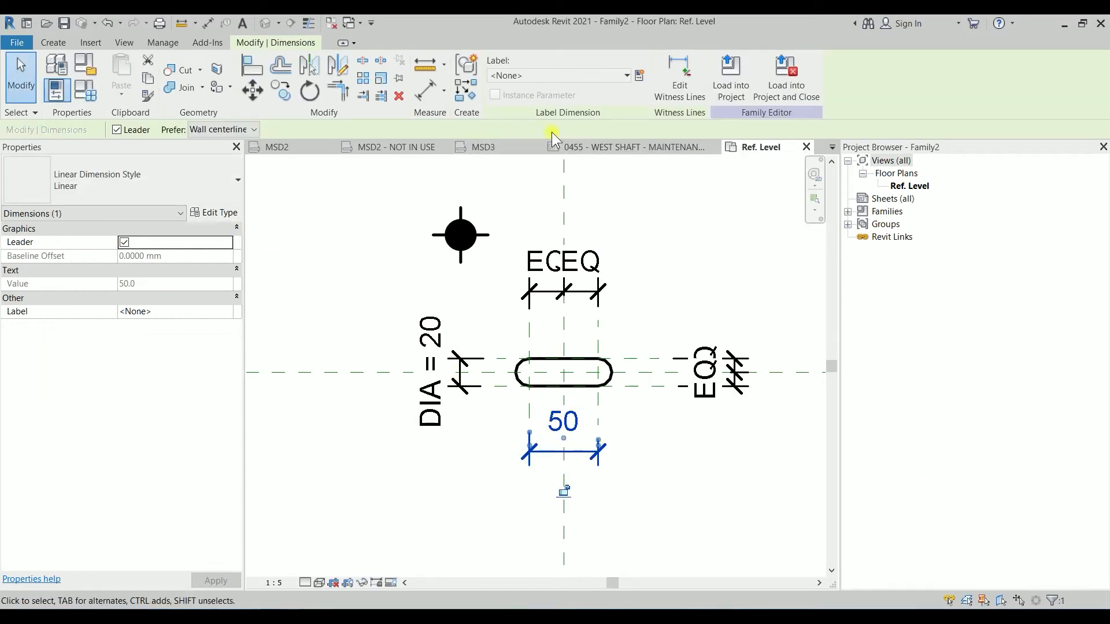
{"action": "left_click", "coordinate": [641, 75]}
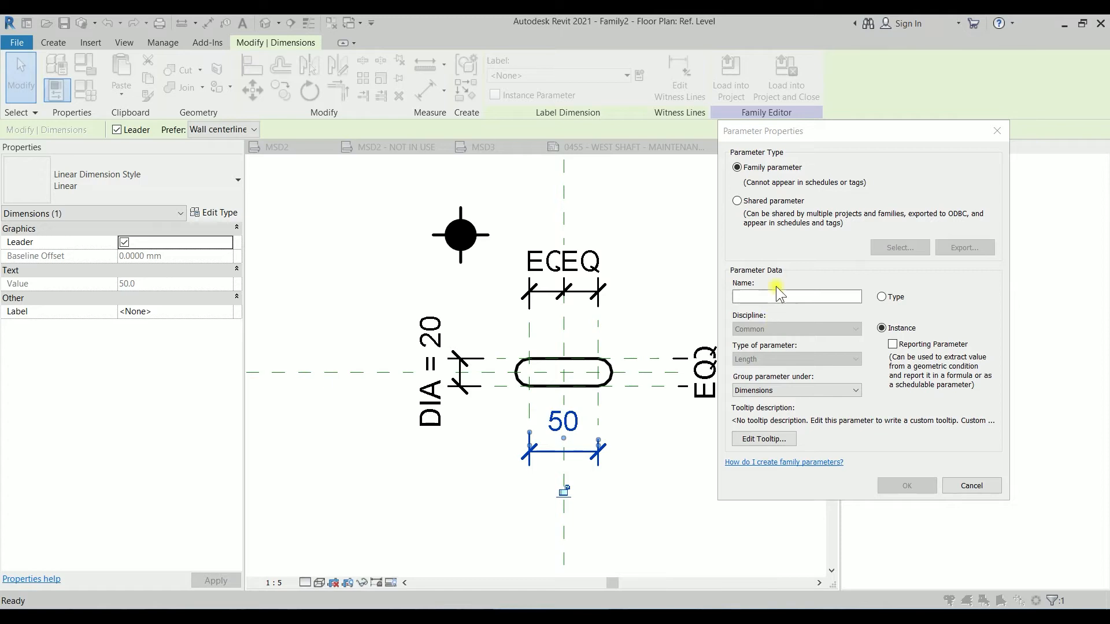
{"action": "left_click", "coordinate": [777, 295]}
{"action": "type", "text": "X"}
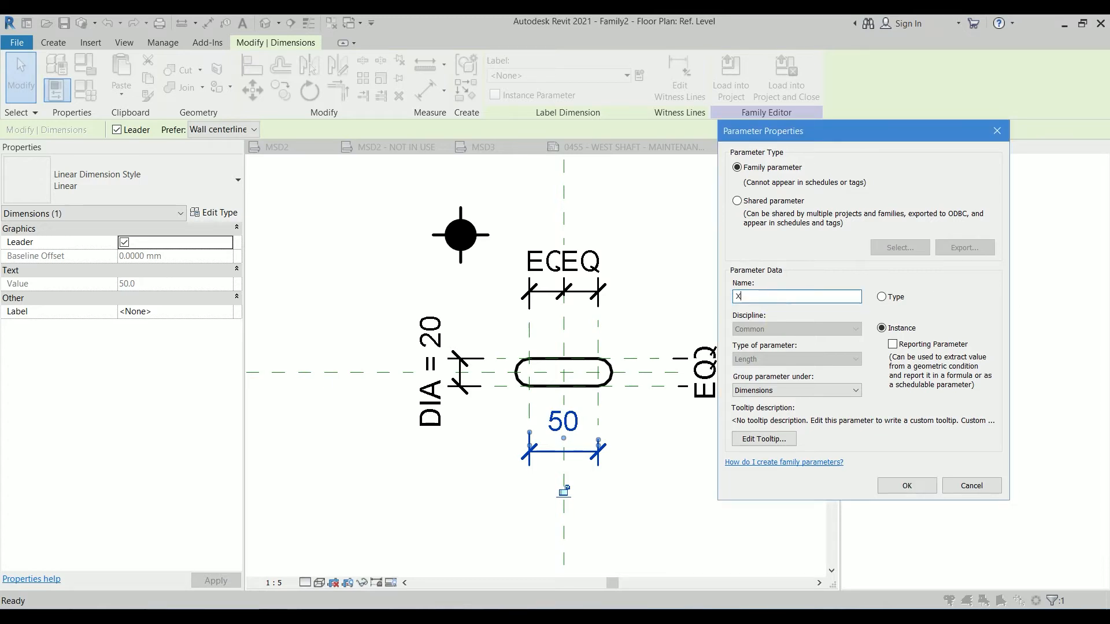
{"action": "left_click", "coordinate": [786, 390]}
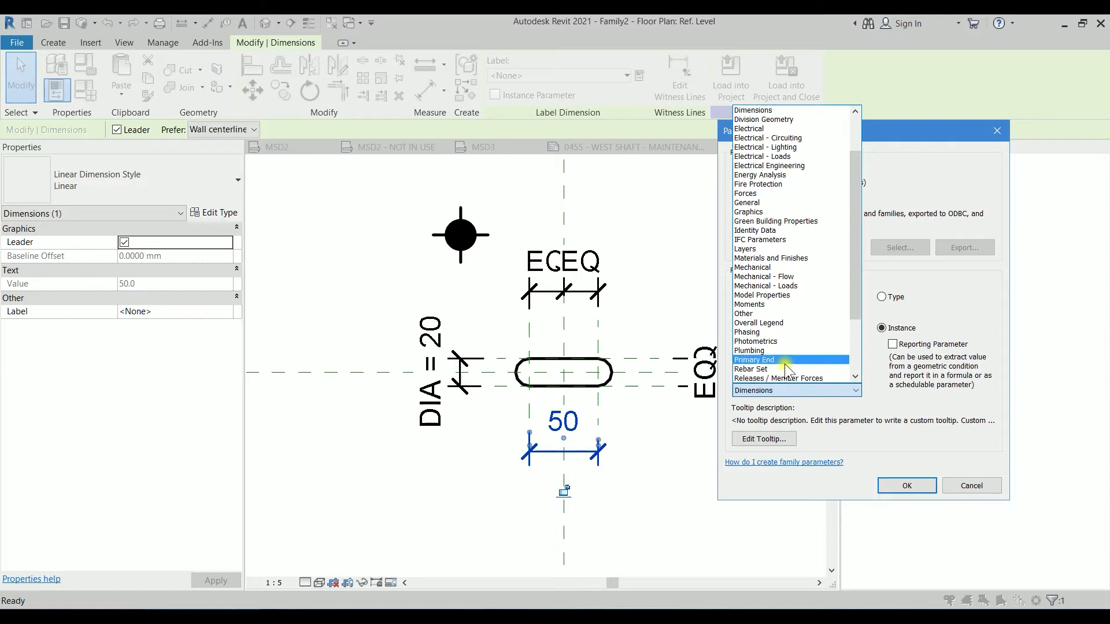
{"action": "key", "text": "o"}
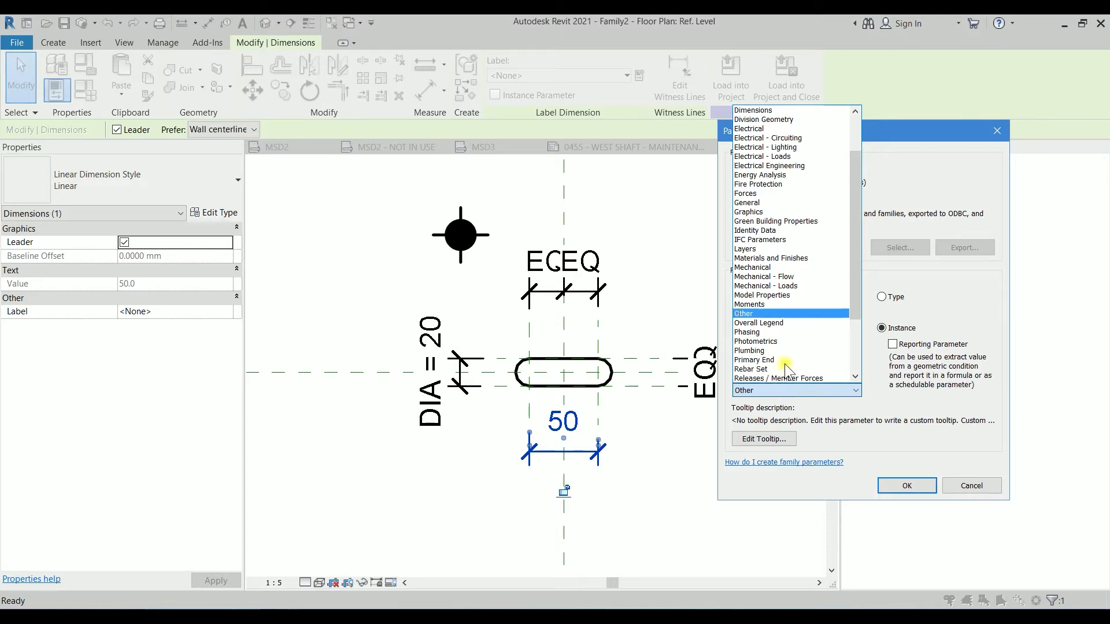
{"action": "left_click", "coordinate": [766, 393]}
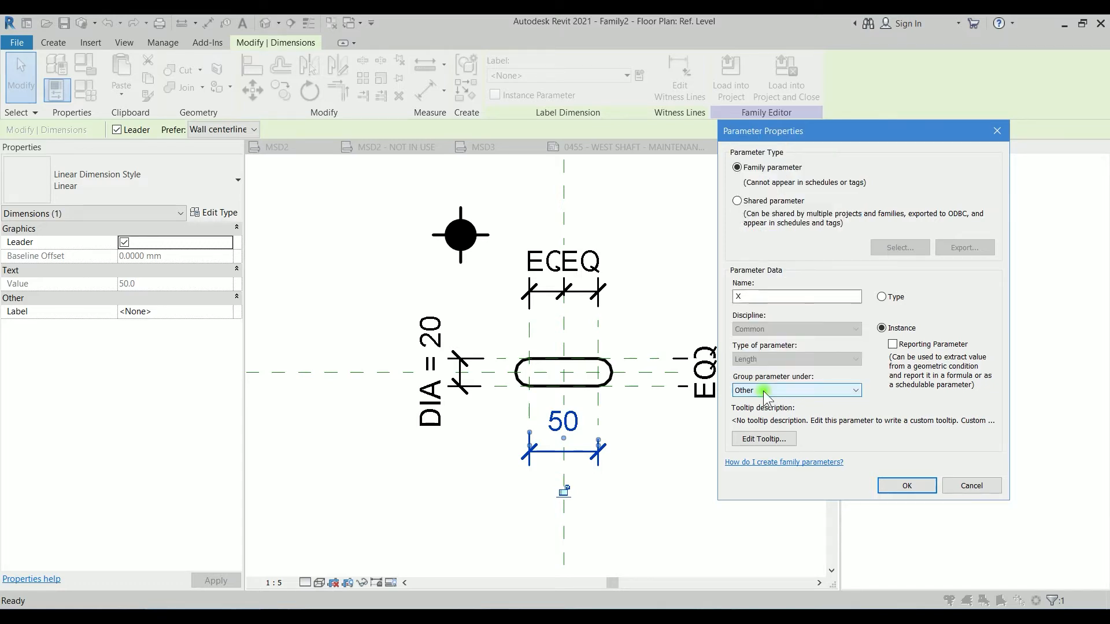
{"action": "left_click", "coordinate": [908, 485]}
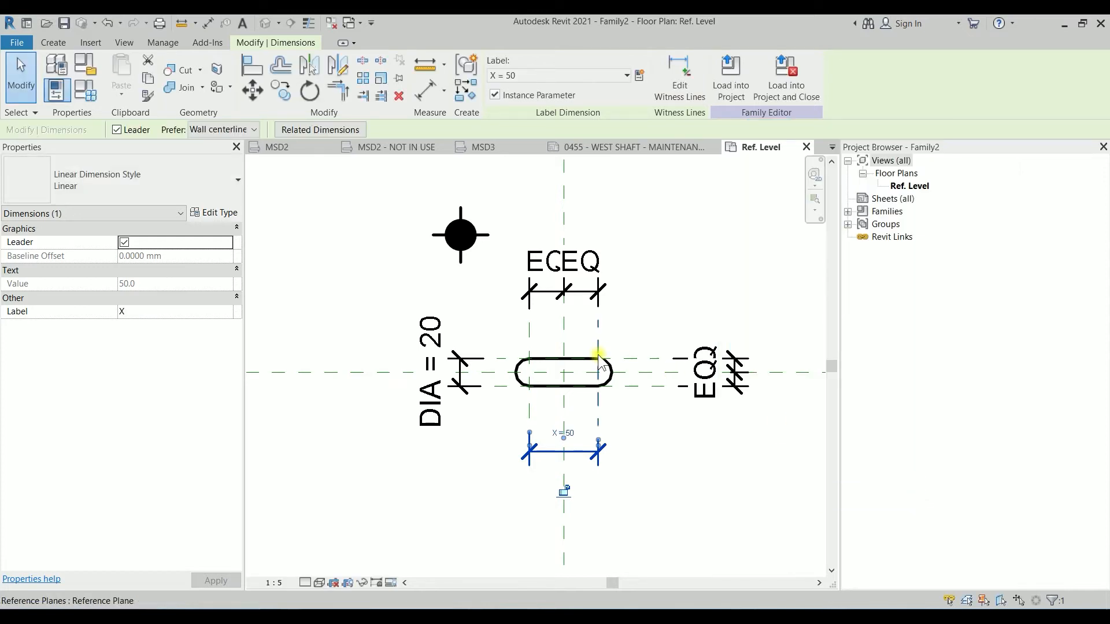
{"action": "left_click", "coordinate": [340, 257]}
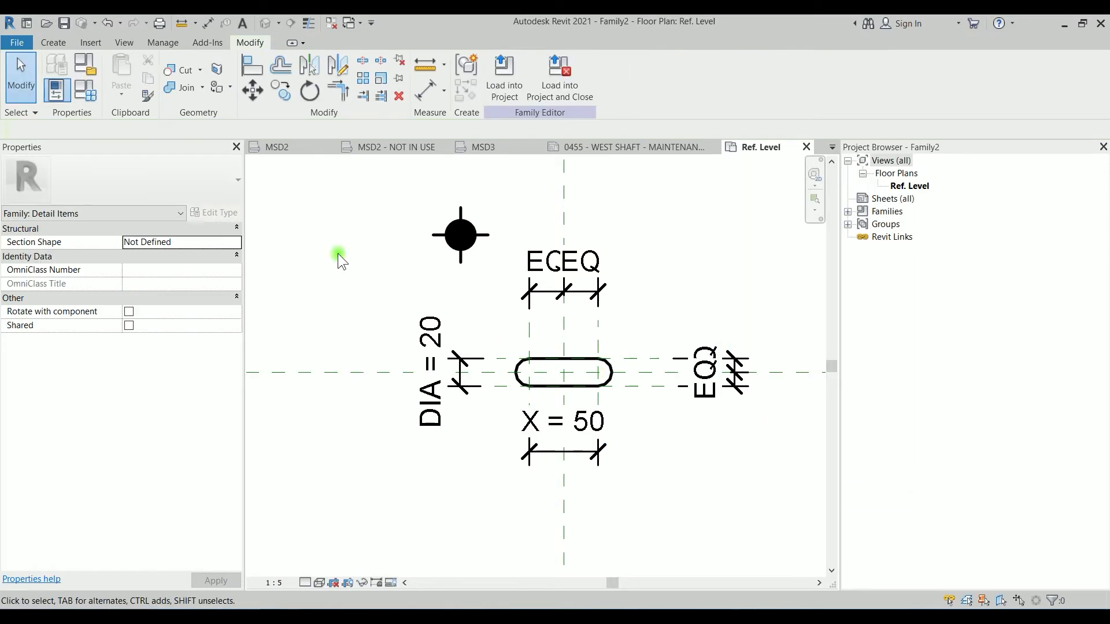
Add an instance length family parameter named SLOT OVERAL SIZE, grouped under Dimensions.
{"action": "left_click", "coordinate": [90, 97]}
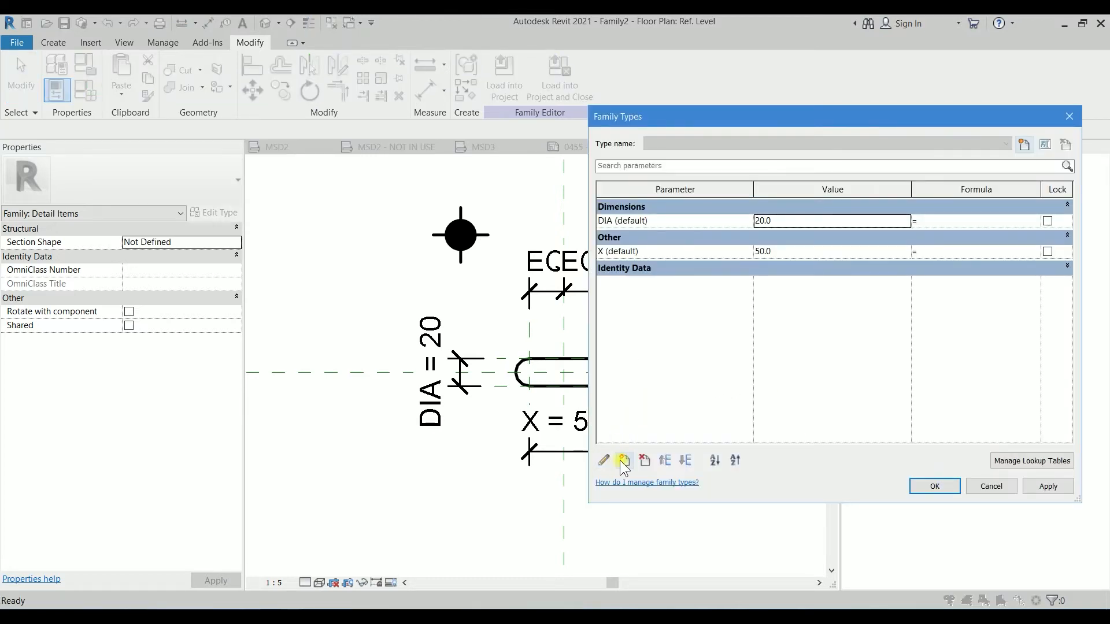
{"action": "left_click", "coordinate": [624, 460]}
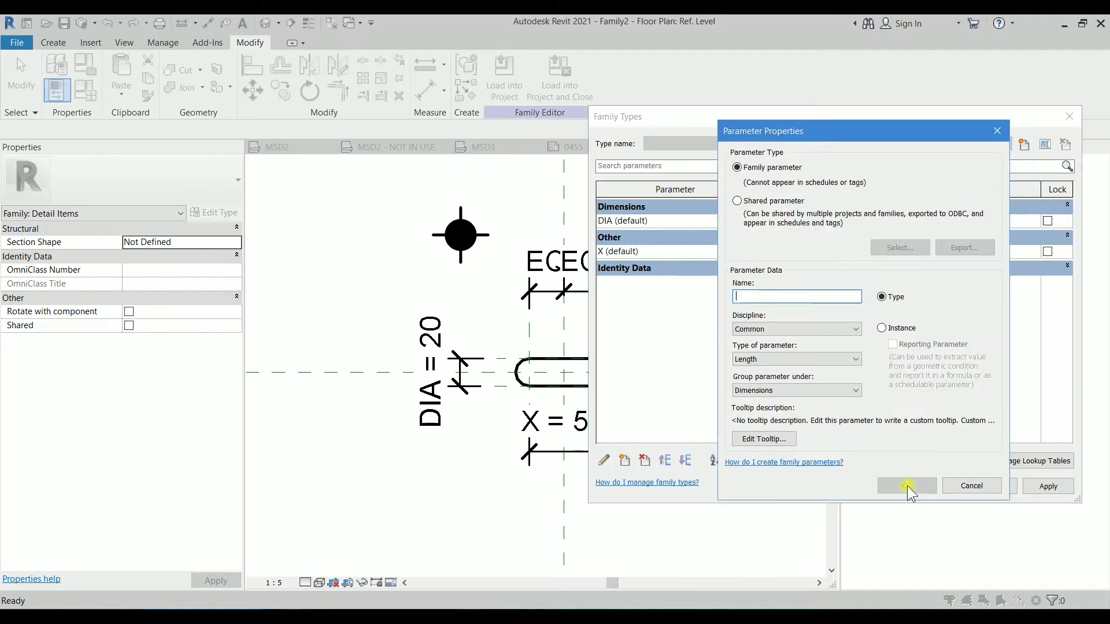
{"action": "left_click", "coordinate": [881, 328]}
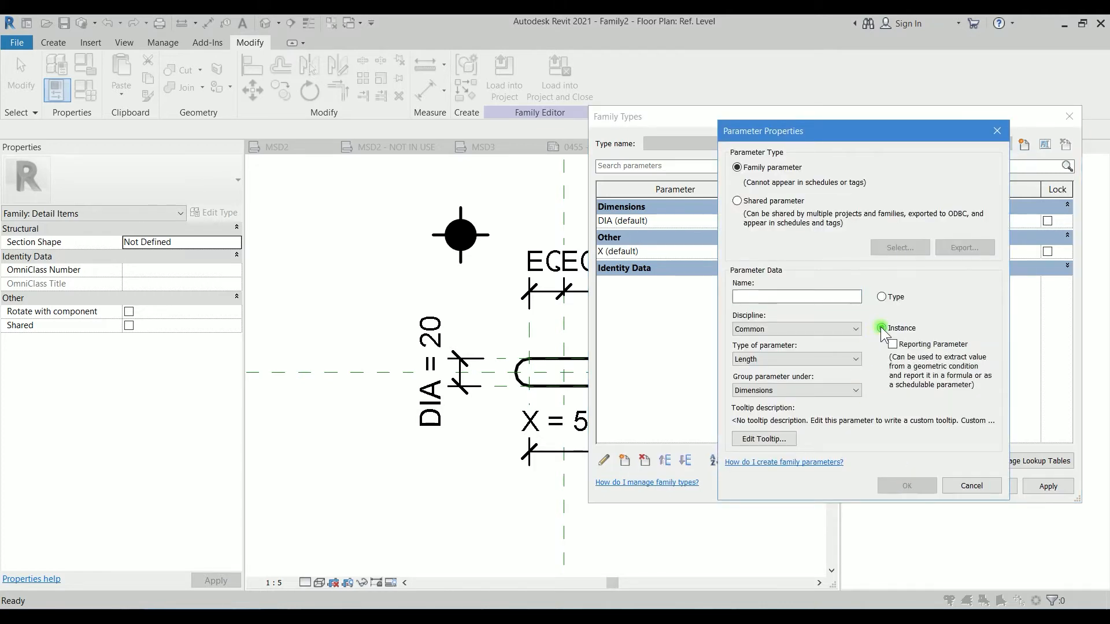
{"action": "left_click", "coordinate": [766, 293]}
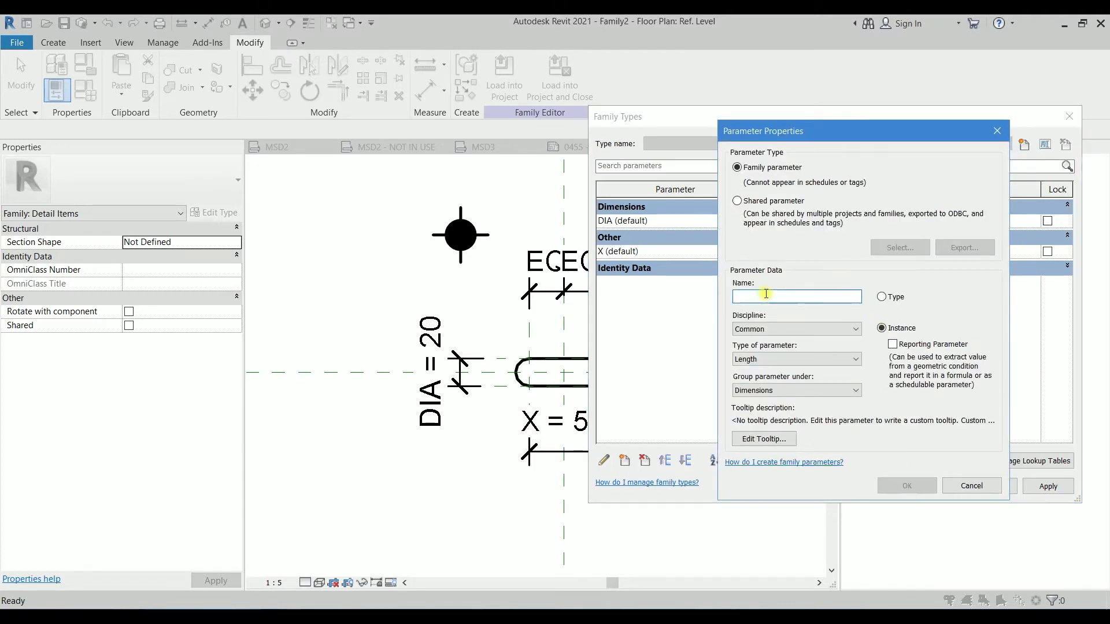
{"action": "type", "text": "OVERAL SIZE"}
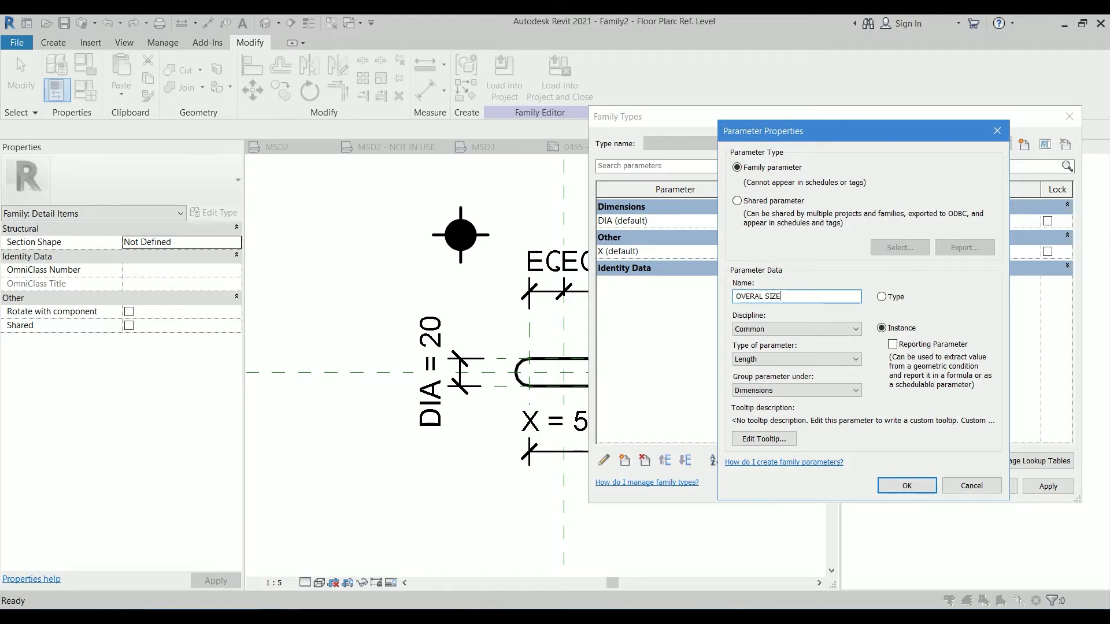
{"action": "type", "text": "SLOT"}
{"action": "left_click", "coordinate": [906, 486]}
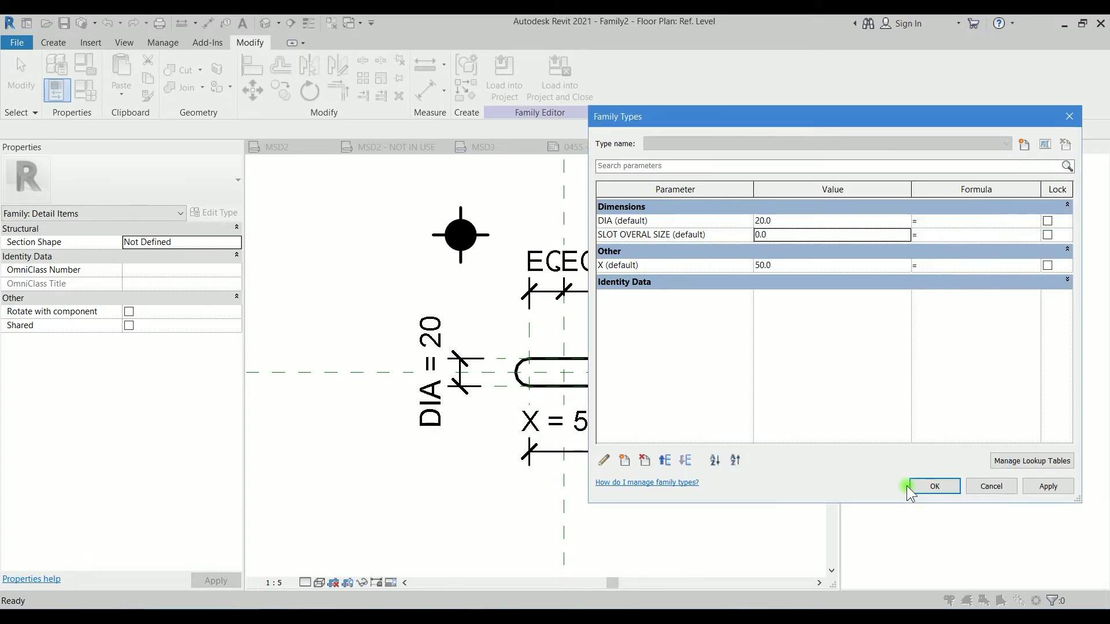
Set SLOT OVERAL SIZE to 50 and drive X with the formula SLOT OVERAL SIZE - DIA.
{"action": "left_click", "coordinate": [785, 234]}
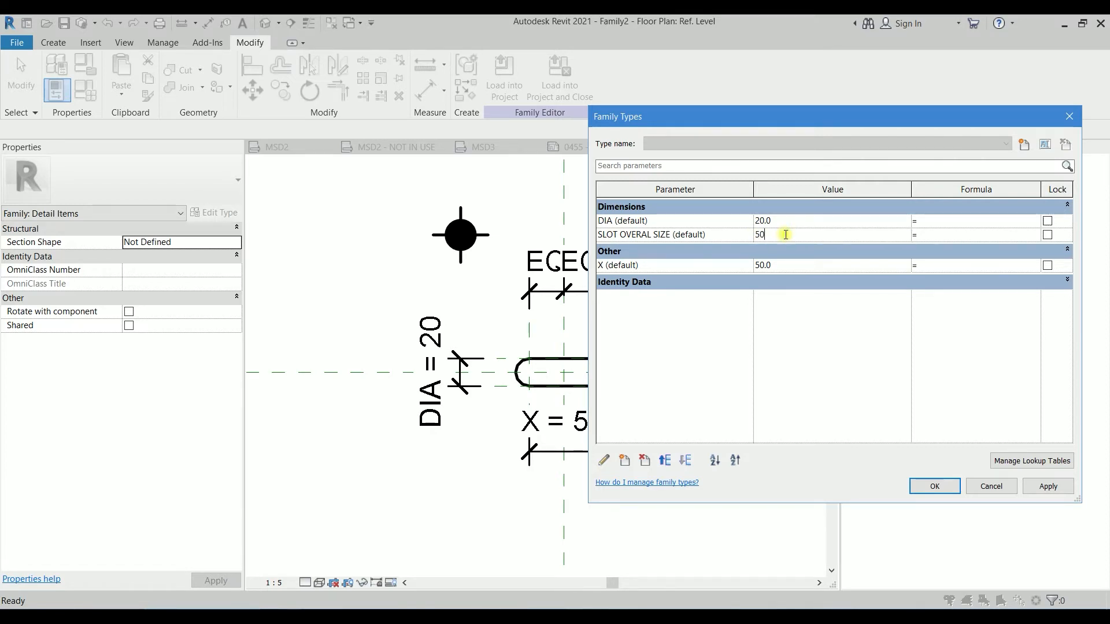
{"action": "left_click_drag", "start_coordinate": [776, 119], "coordinate": [810, 95]}
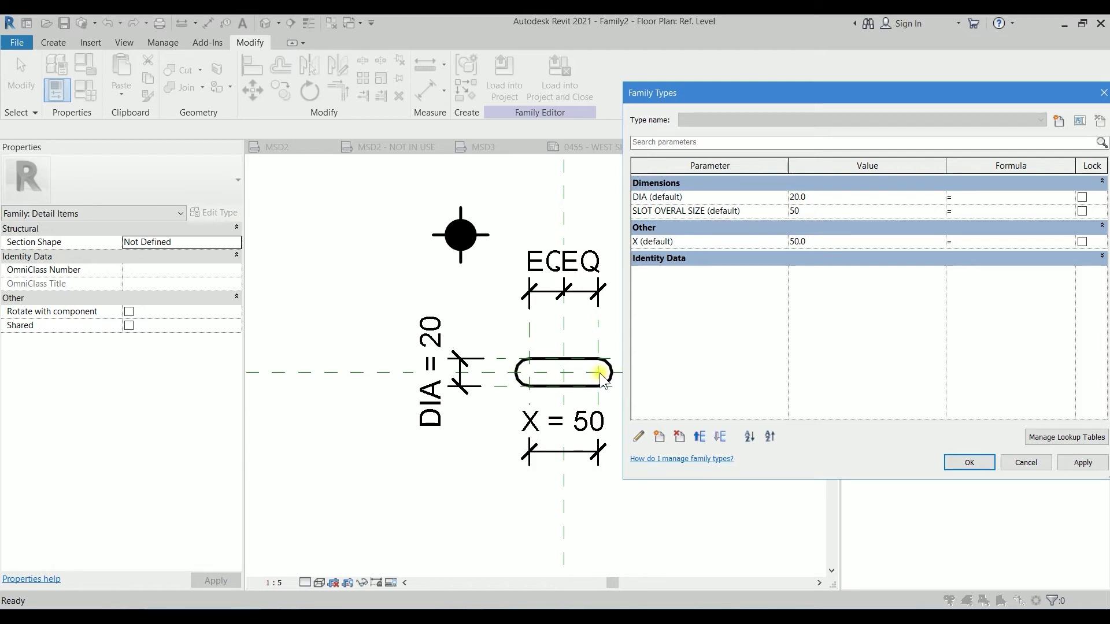
{"action": "left_click", "coordinate": [972, 242]}
{"action": "type", "text": "SLOT OVERAL SIZE-DIA"}
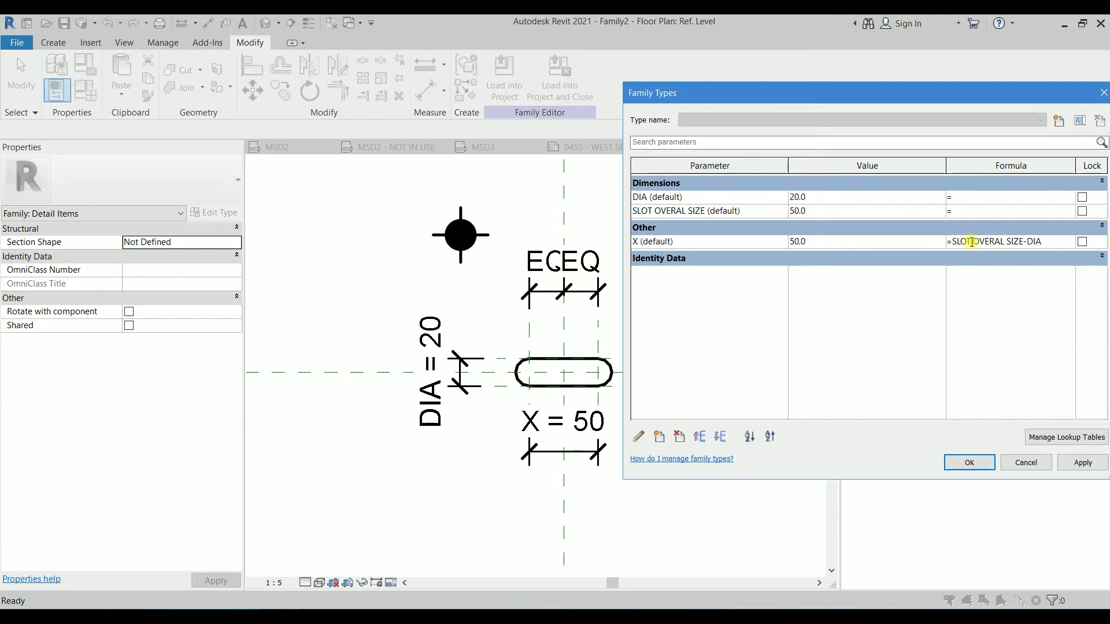
{"action": "key", "text": "Tab"}
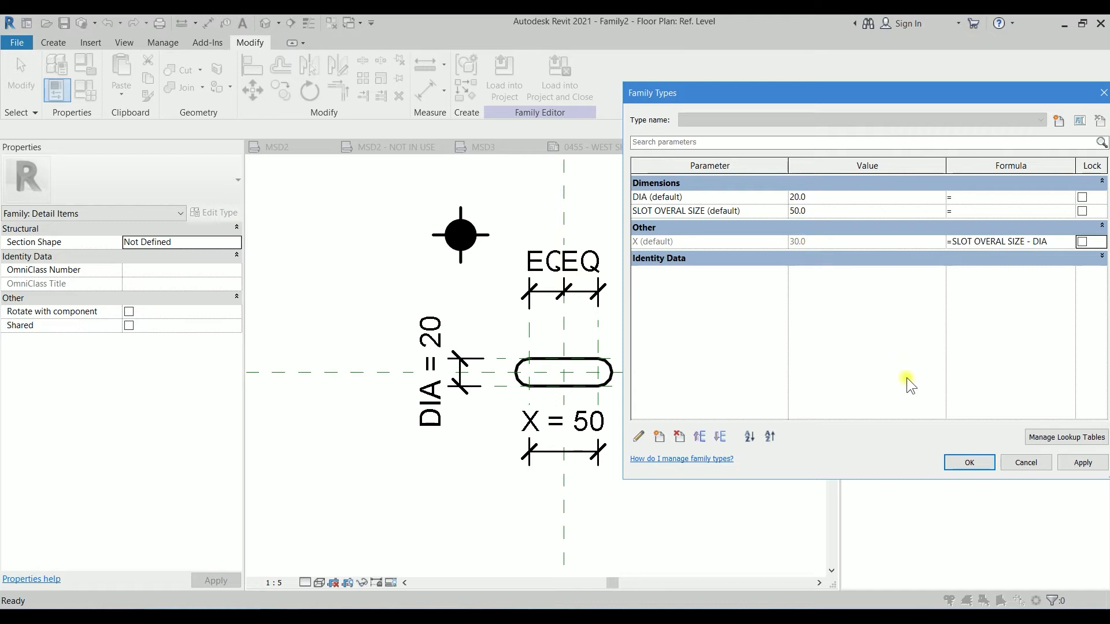
{"action": "left_click", "coordinate": [970, 462]}
{"action": "scroll", "coordinate": [583, 355], "scroll_direction": "up", "scroll_amount": 3}
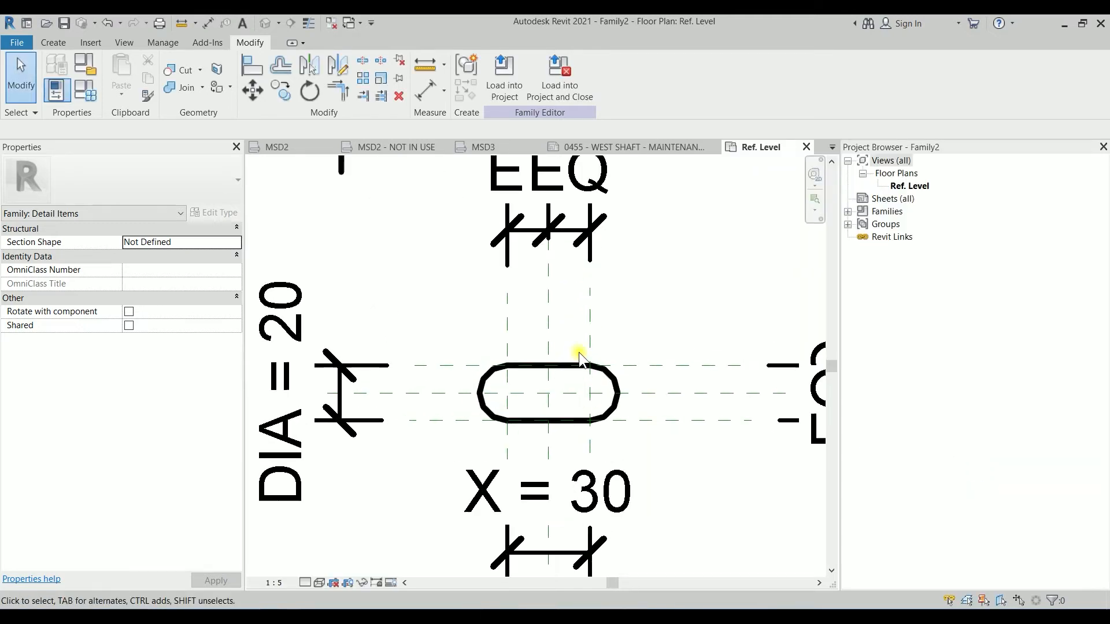
{"action": "middle_click_drag", "start_coordinate": [579, 355], "coordinate": [611, 287]}
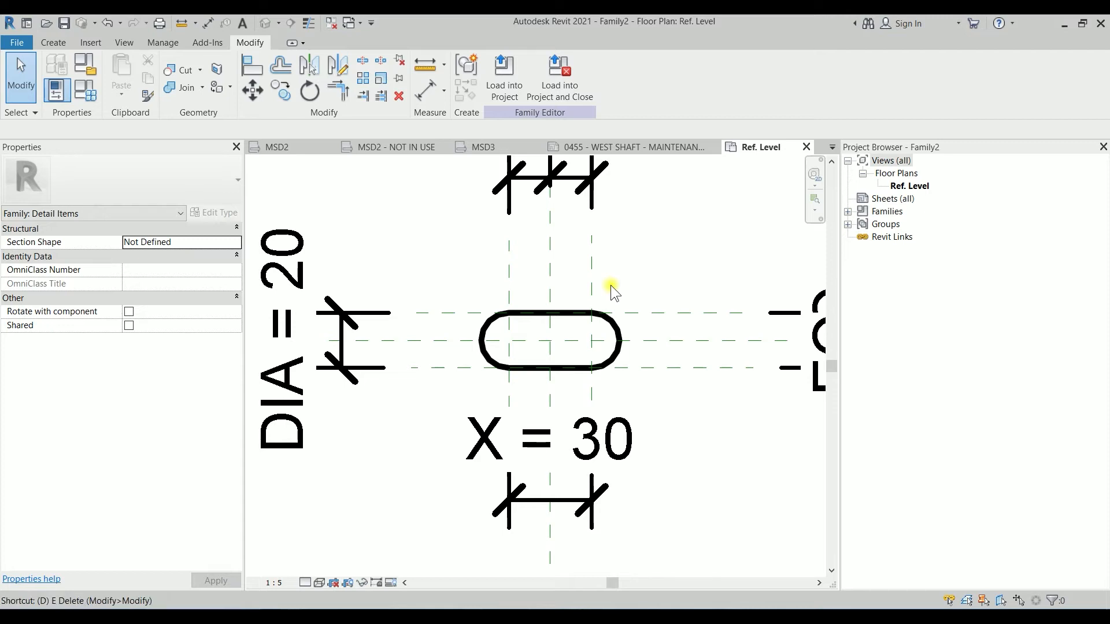
{"action": "key", "text": "i"}
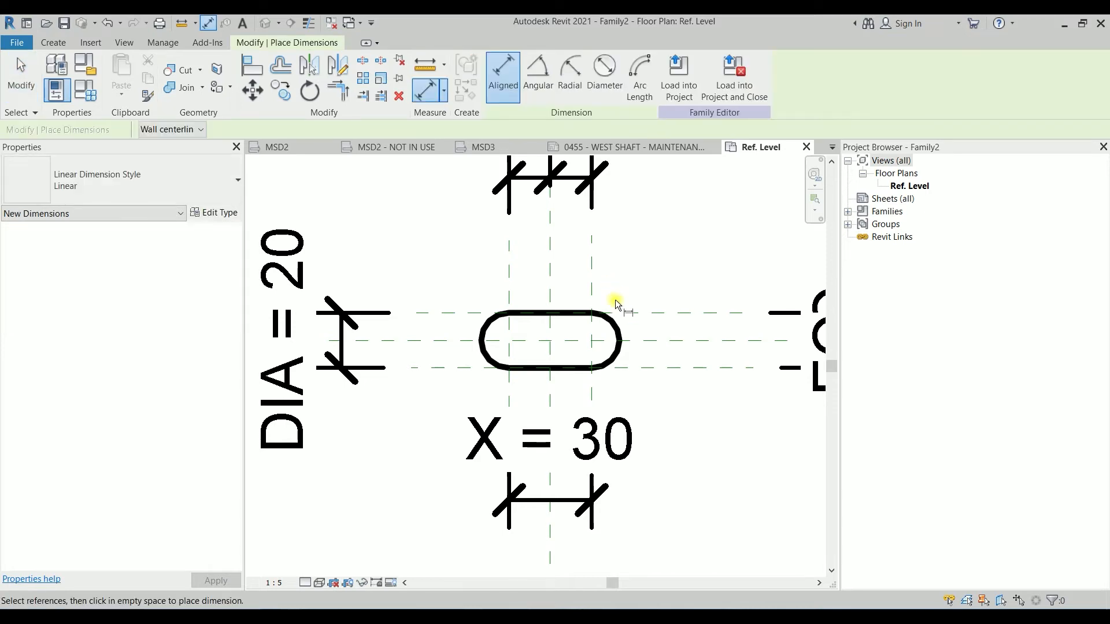
{"action": "left_click", "coordinate": [621, 345]}
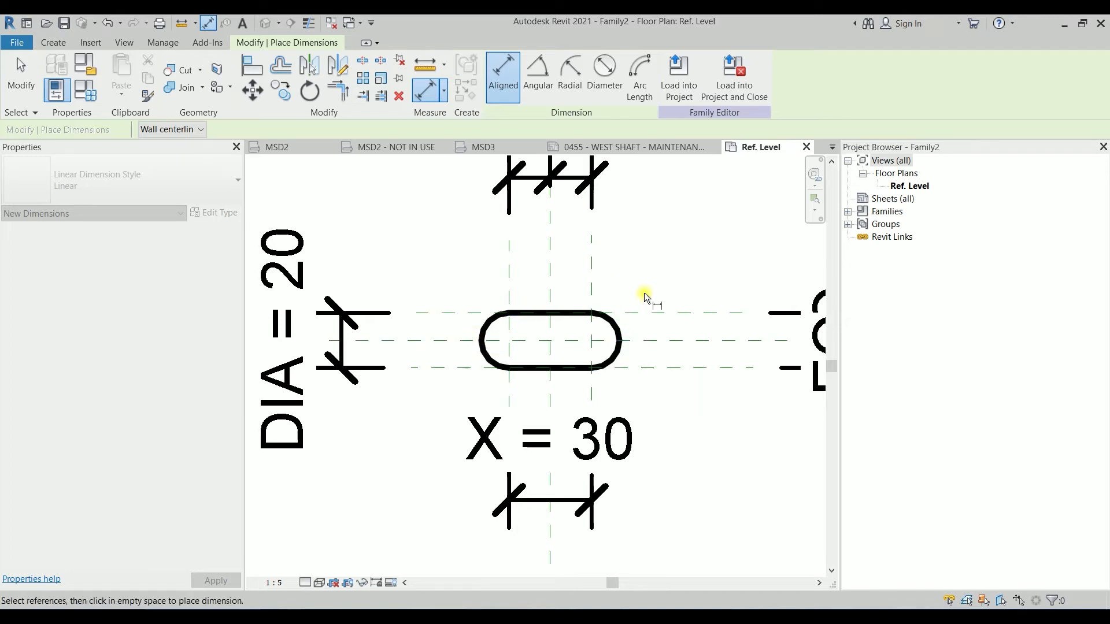
{"action": "key", "text": "Escape"}
{"action": "key", "text": "Escape"}
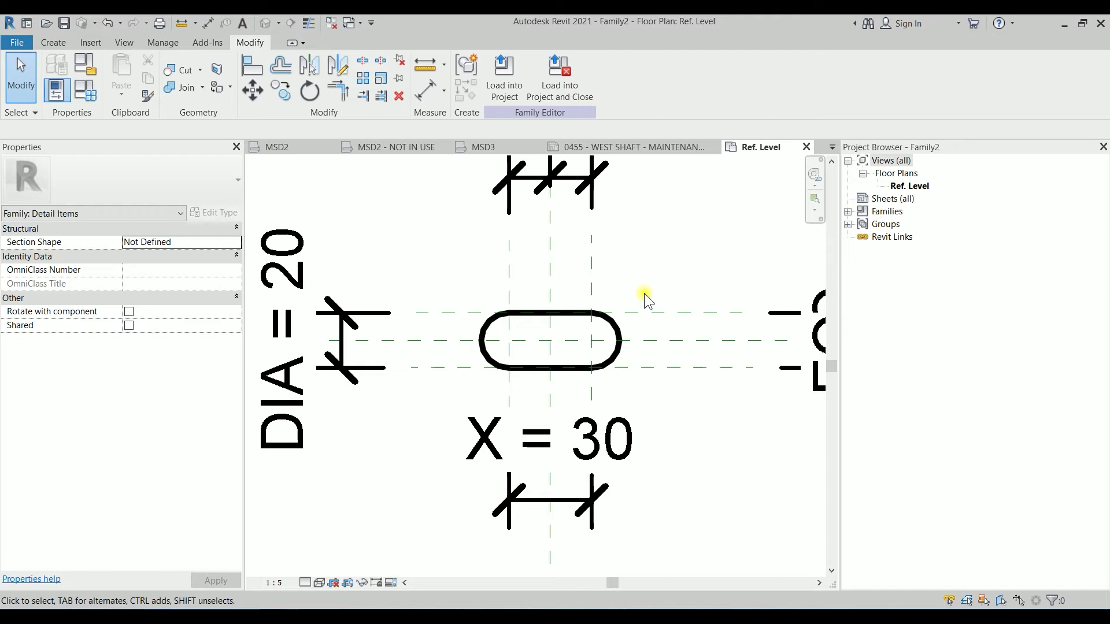
Draw two short vertical reference planes upward from the outermost right and left points of the slot's arcs.
{"action": "key", "text": "r"}
{"action": "key", "text": "p"}
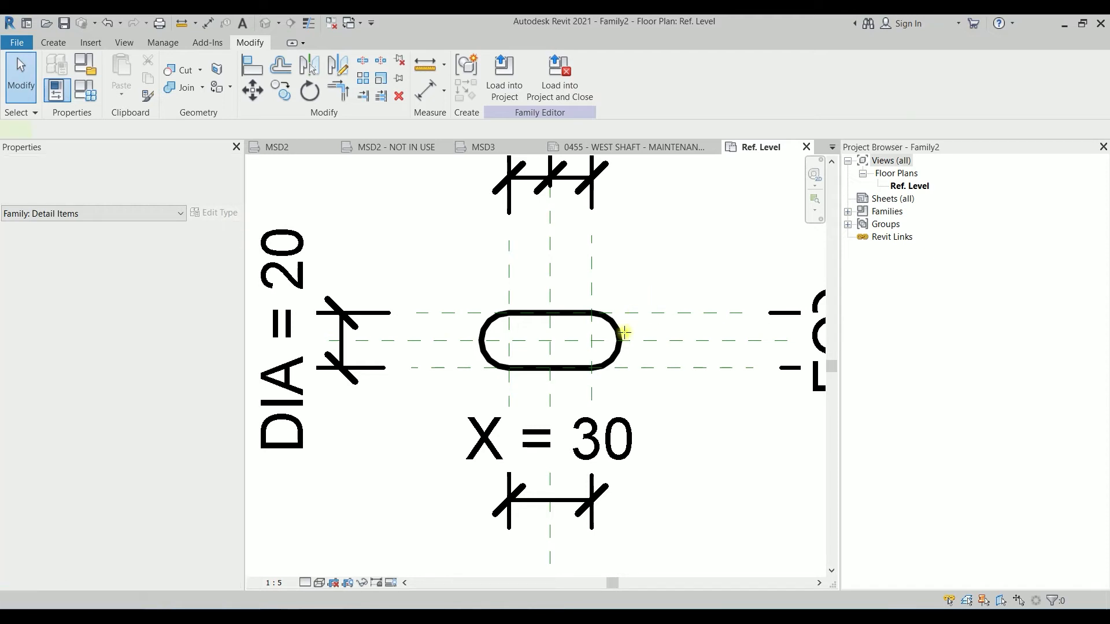
{"action": "left_click", "coordinate": [619, 340]}
{"action": "left_click", "coordinate": [617, 268]}
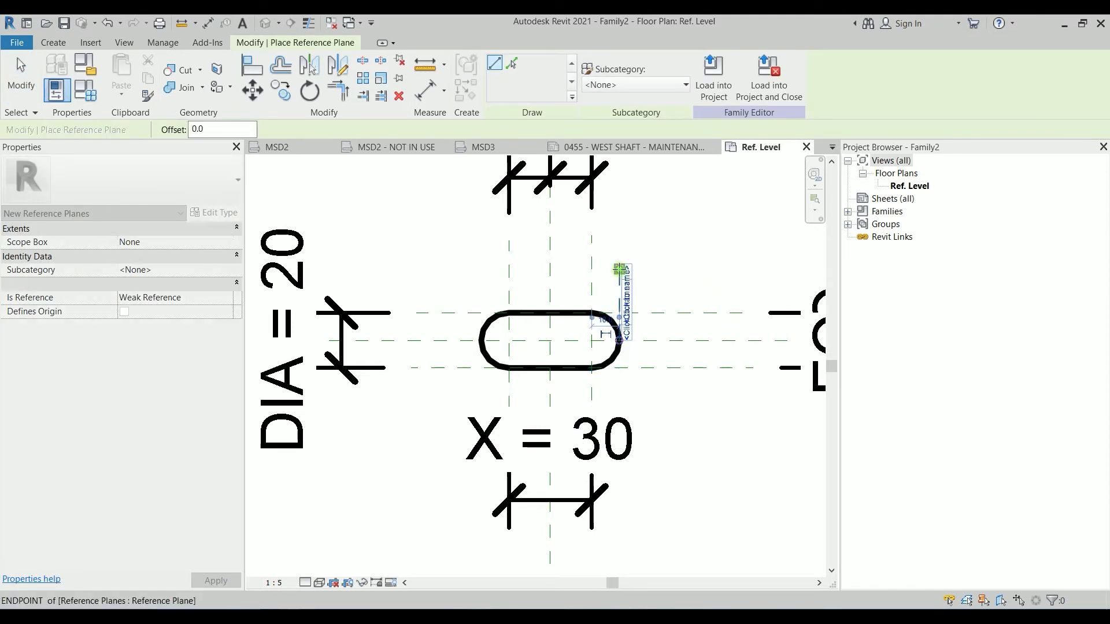
{"action": "left_click", "coordinate": [482, 340]}
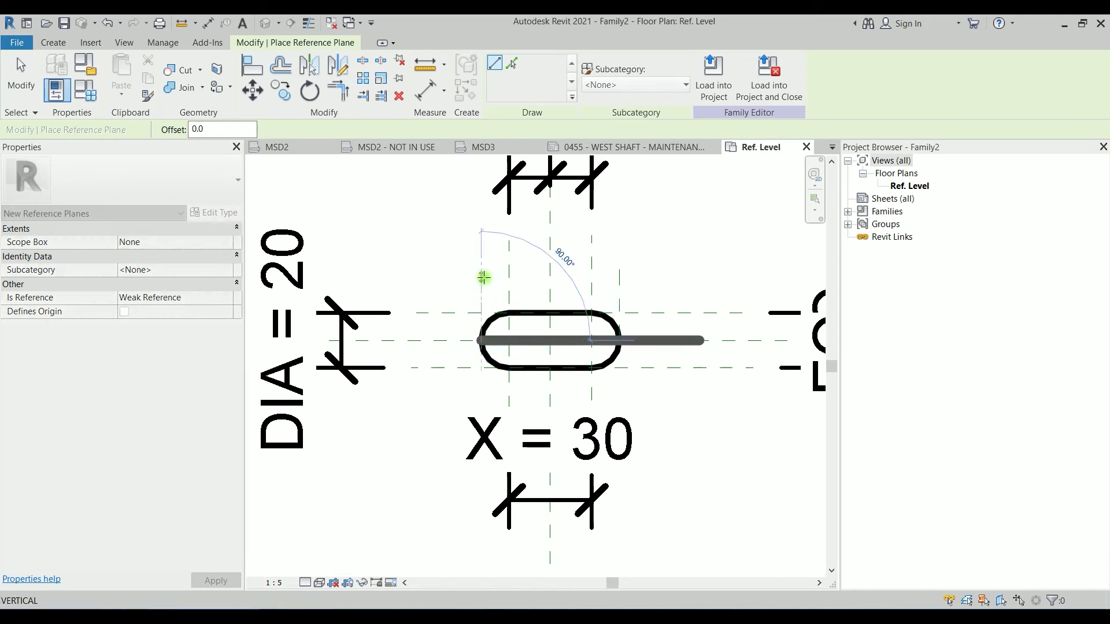
{"action": "left_click", "coordinate": [482, 278]}
{"action": "key", "text": "Escape"}
{"action": "key", "text": "Escape"}
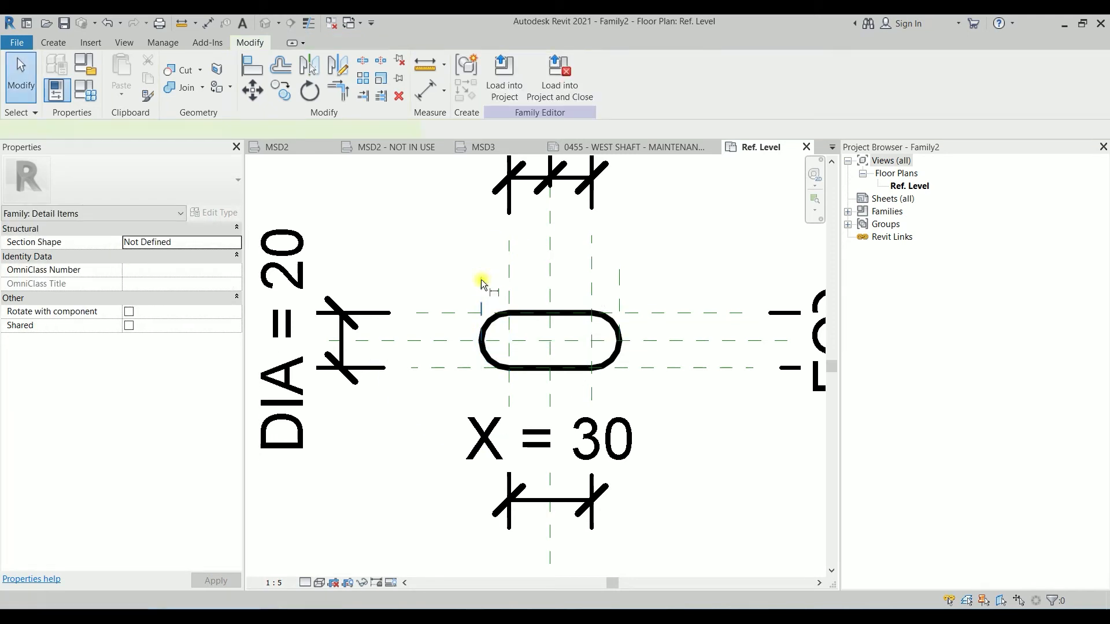
Place an aligned dimension above the slot between the two short end reference planes.
{"action": "key", "text": "d"}
{"action": "key", "text": "i"}
{"action": "left_click", "coordinate": [482, 281]}
{"action": "left_click", "coordinate": [618, 282]}
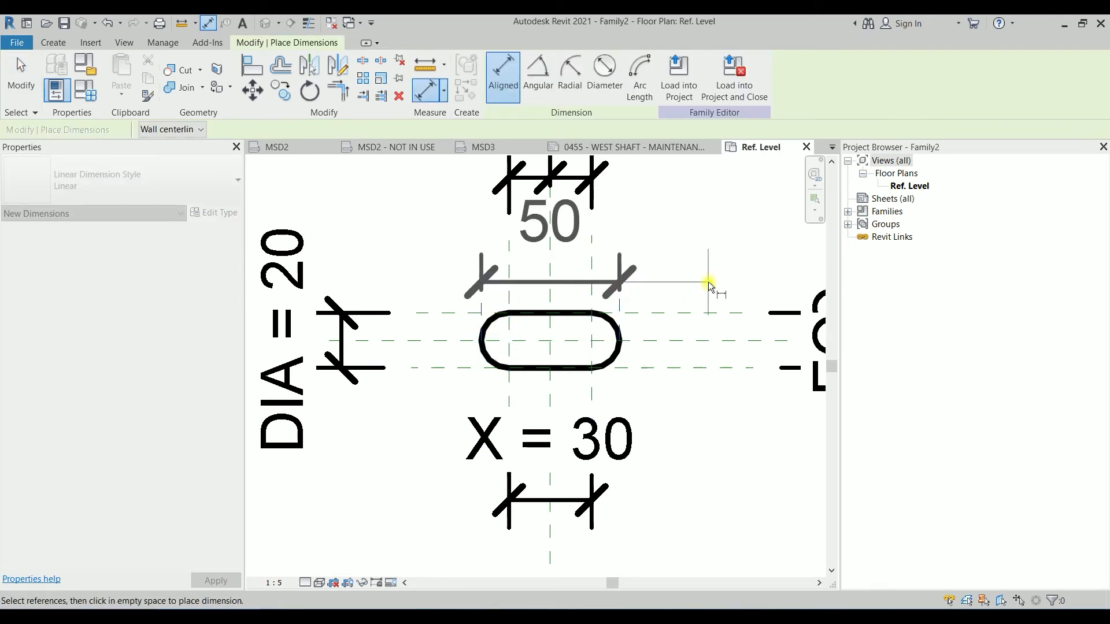
{"action": "left_click", "coordinate": [709, 282]}
{"action": "scroll", "coordinate": [708, 283], "scroll_direction": "down", "scroll_amount": 3}
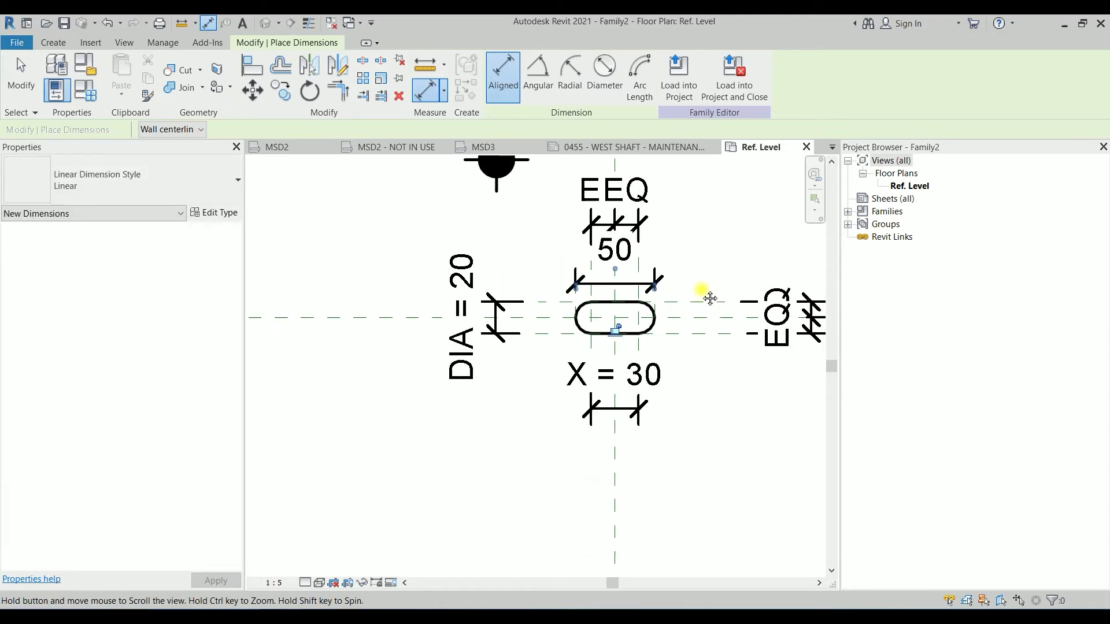
{"action": "middle_click_drag", "start_coordinate": [703, 293], "coordinate": [661, 329]}
{"action": "key", "text": "Escape"}
{"action": "key", "text": "Escape"}
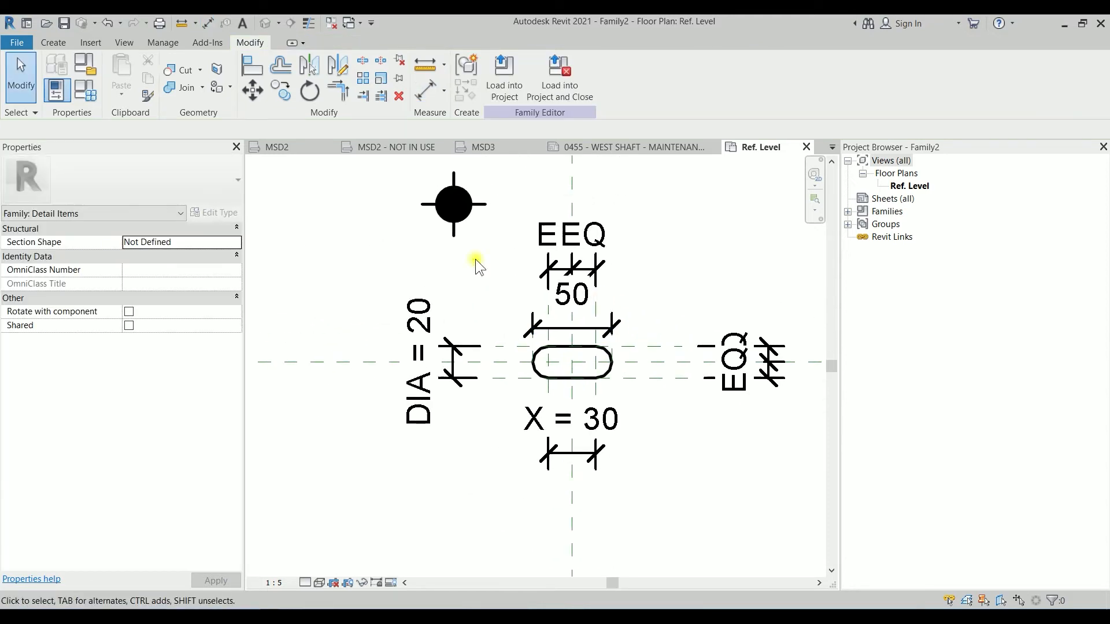
Set the SLOT OVERAL SIZE family parameter to 40 and apply it to the slot.
{"action": "left_click", "coordinate": [86, 92]}
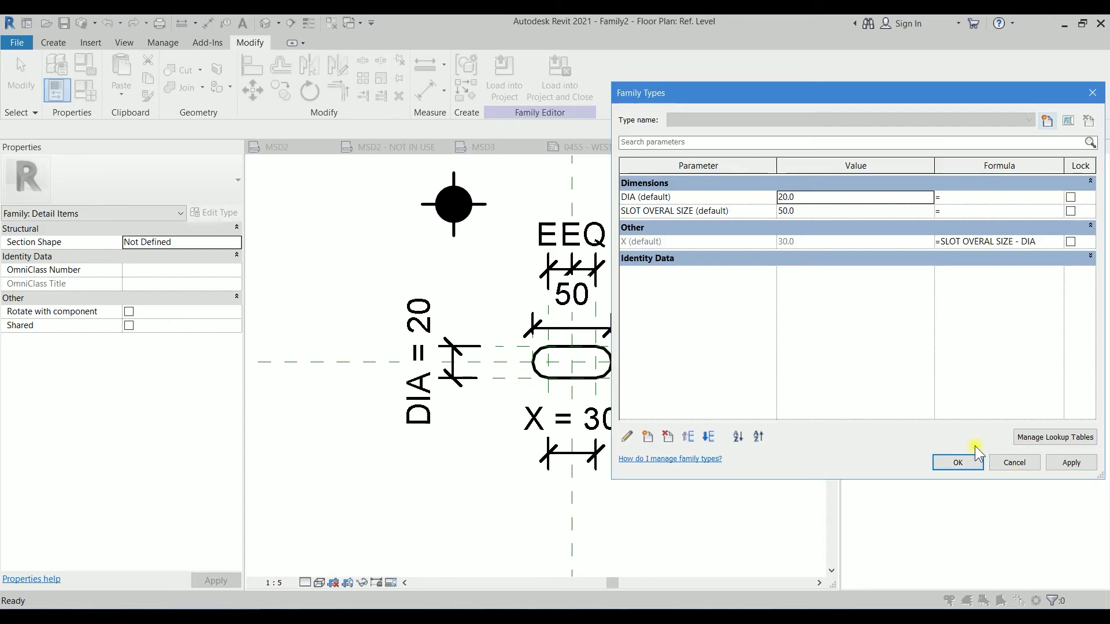
{"action": "left_click", "coordinate": [817, 212]}
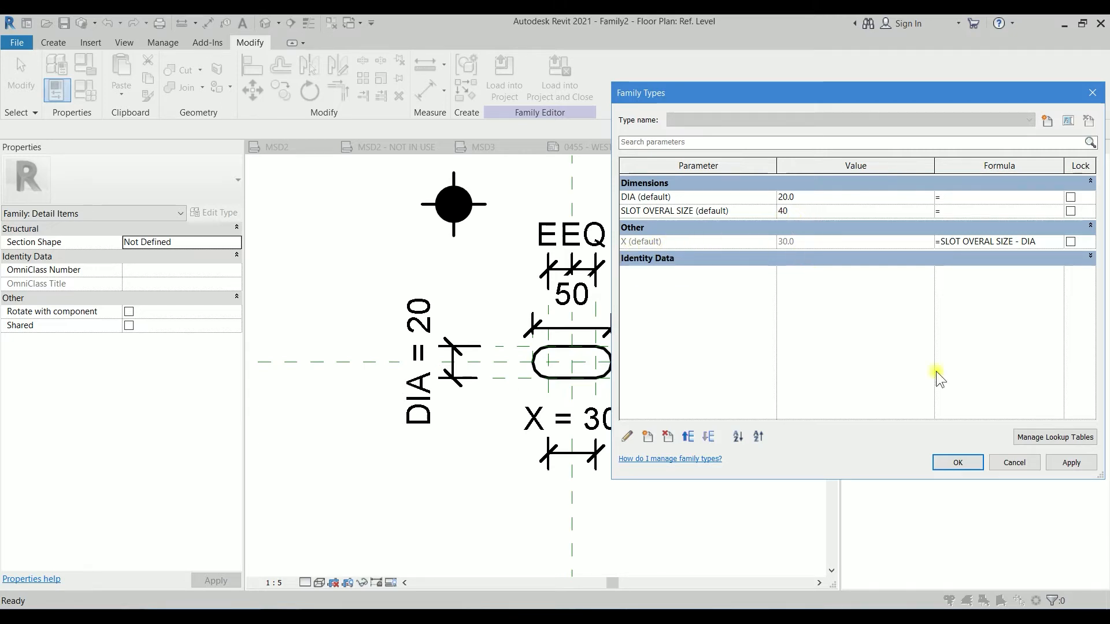
{"action": "left_click", "coordinate": [1063, 464]}
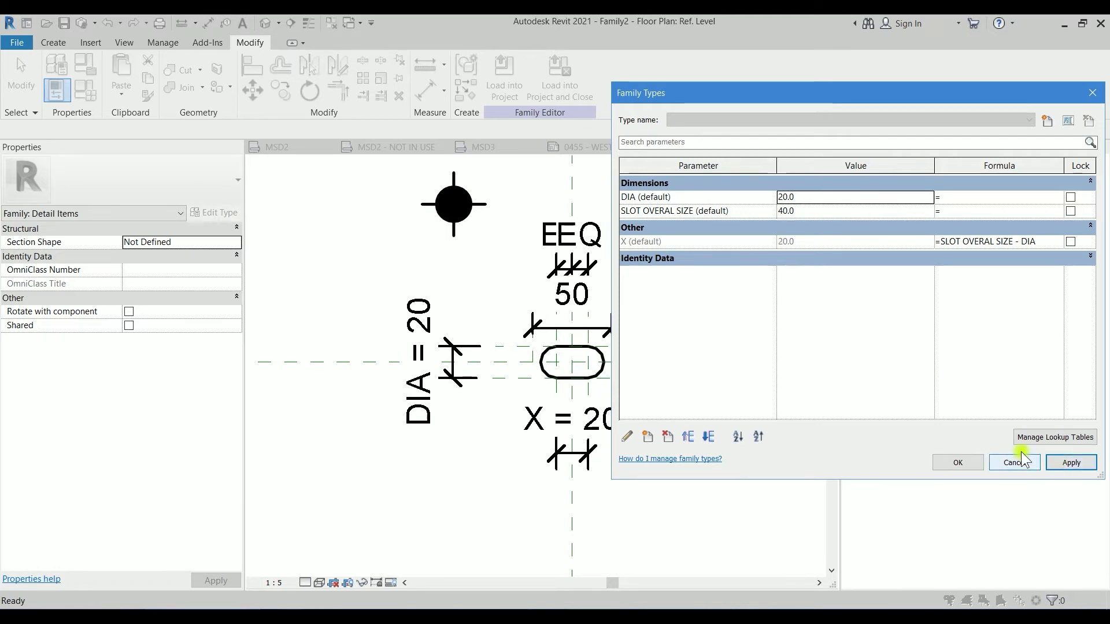
{"action": "left_click", "coordinate": [977, 464]}
Delete the overall length dimension above the slot together with the two short vertical reference planes at its ends.
{"action": "scroll", "coordinate": [635, 378], "scroll_direction": "up", "scroll_amount": 4}
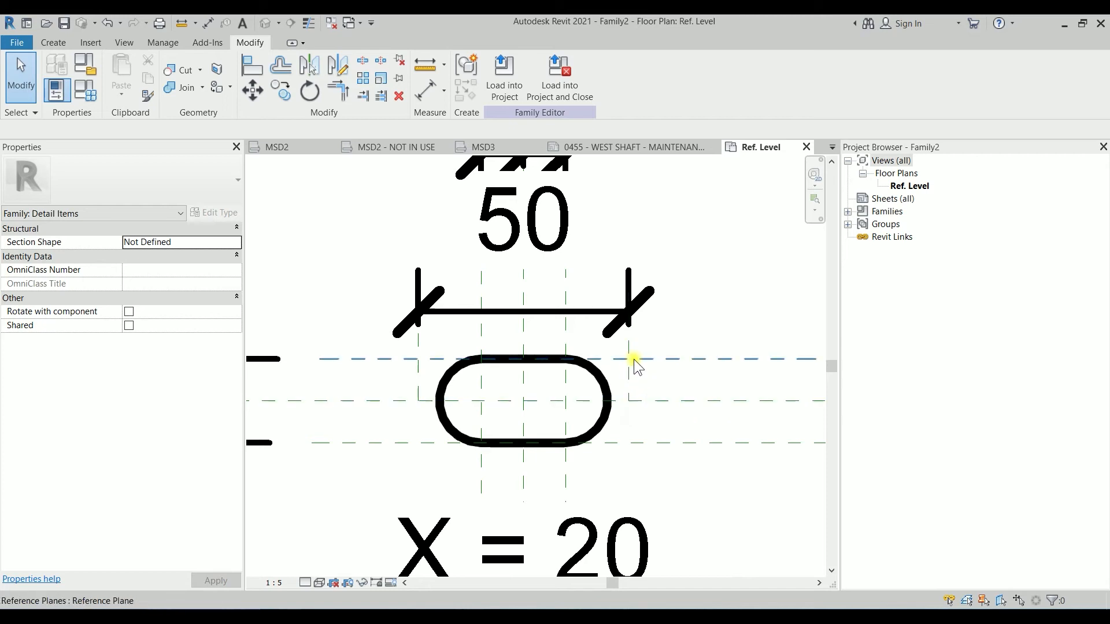
{"action": "left_click", "coordinate": [630, 370]}
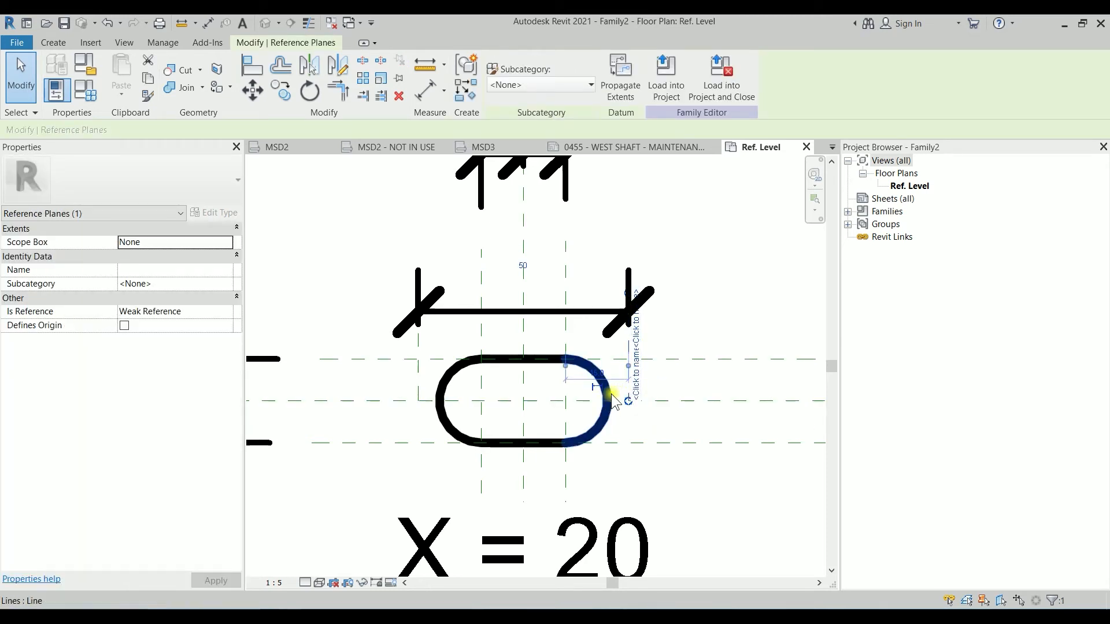
{"action": "scroll", "coordinate": [612, 403], "scroll_direction": "down", "scroll_amount": 3}
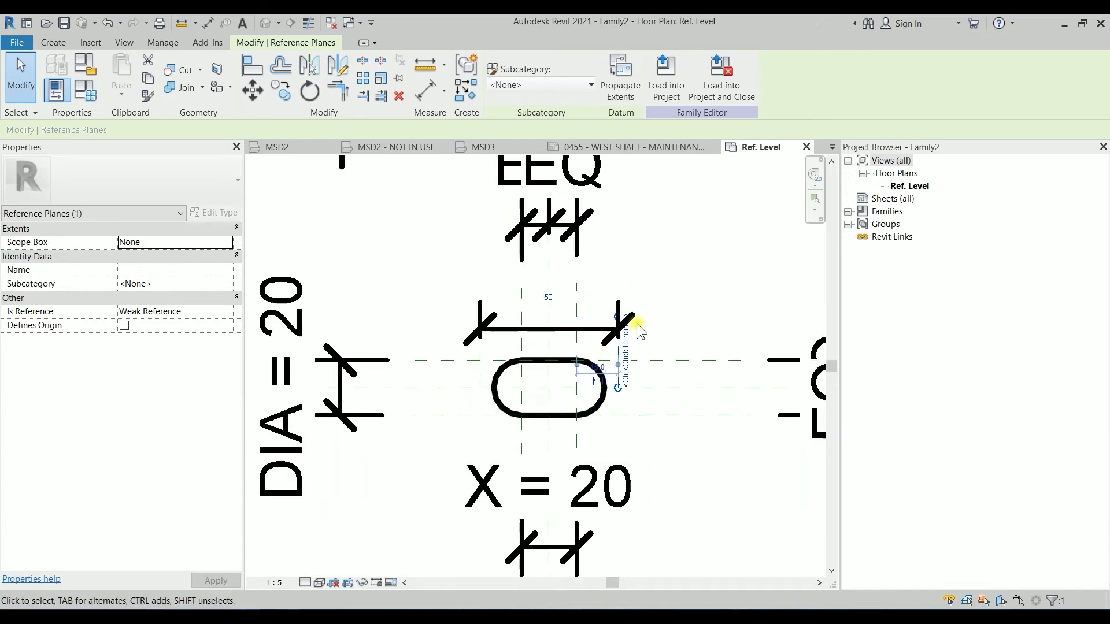
{"action": "left_click", "coordinate": [591, 333]}
{"action": "key", "text": "Escape"}
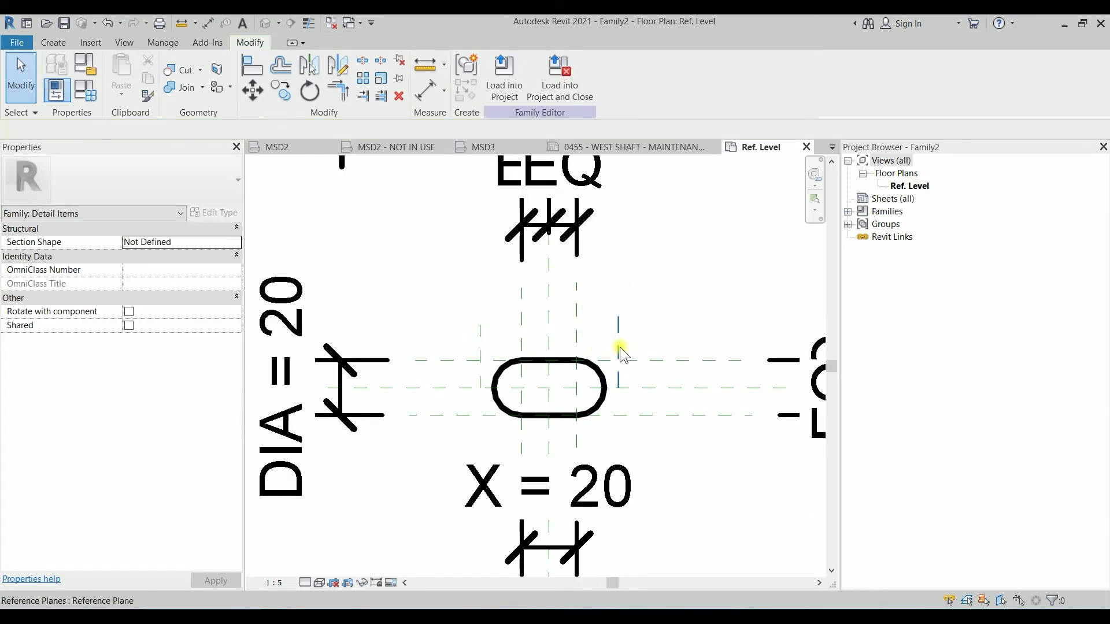
Measure the slot's overall length between the midpoints of its two end arcs.
{"action": "left_click", "coordinate": [181, 23]}
{"action": "left_click", "coordinate": [491, 387]}
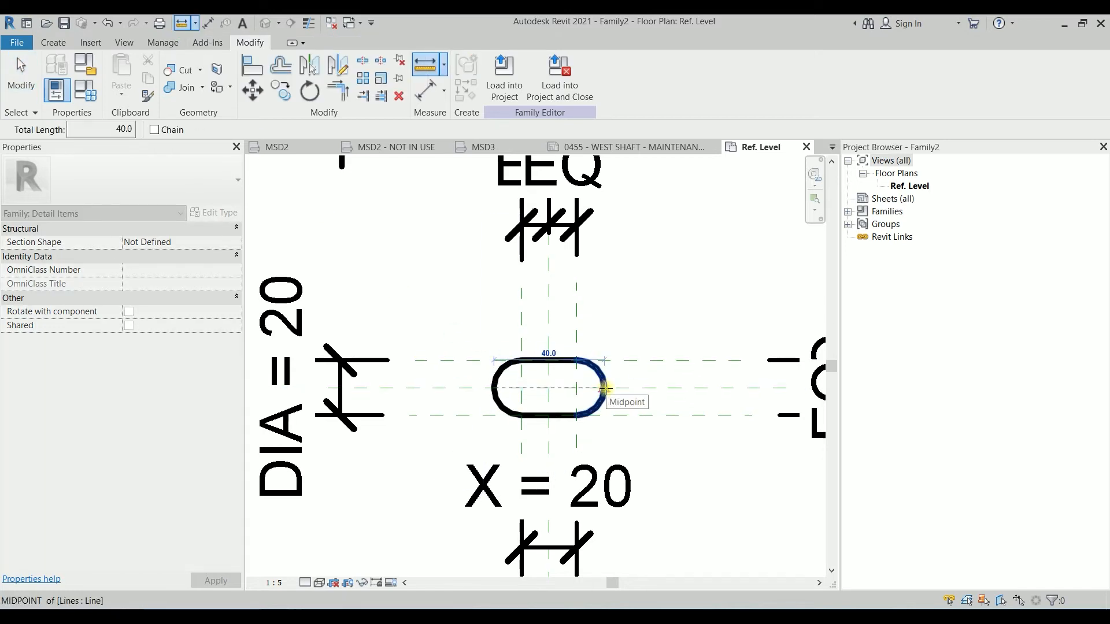
{"action": "key", "text": "Escape"}
{"action": "key", "text": "Escape"}
Copy the nested bolt to a free spot just below and to the left of the original.
{"action": "scroll", "coordinate": [604, 376], "scroll_direction": "down", "scroll_amount": 3}
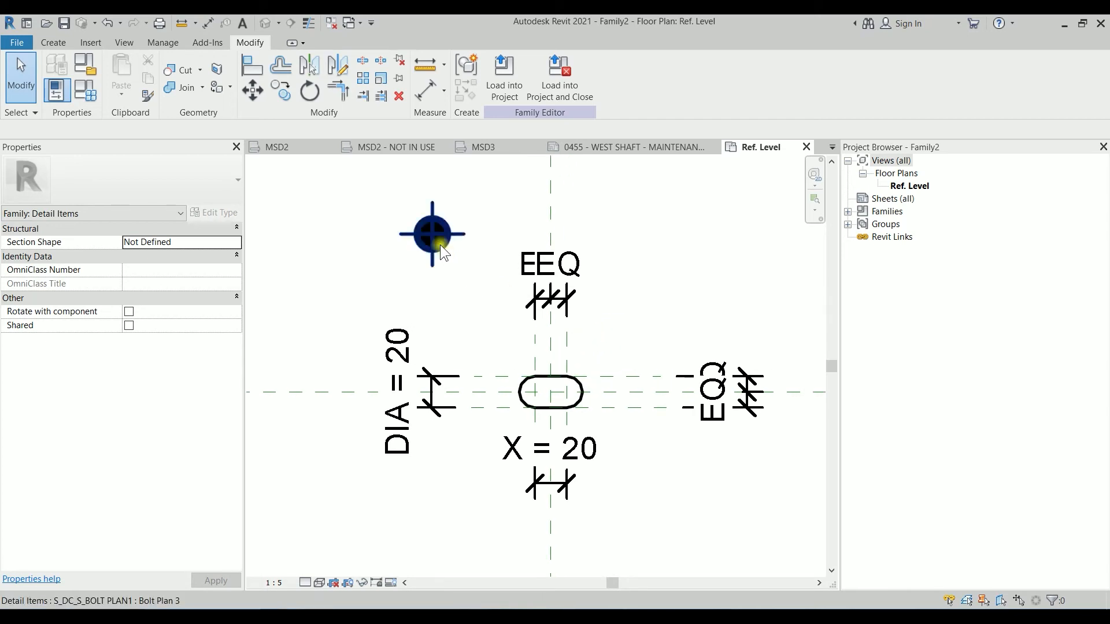
{"action": "left_click", "coordinate": [440, 244]}
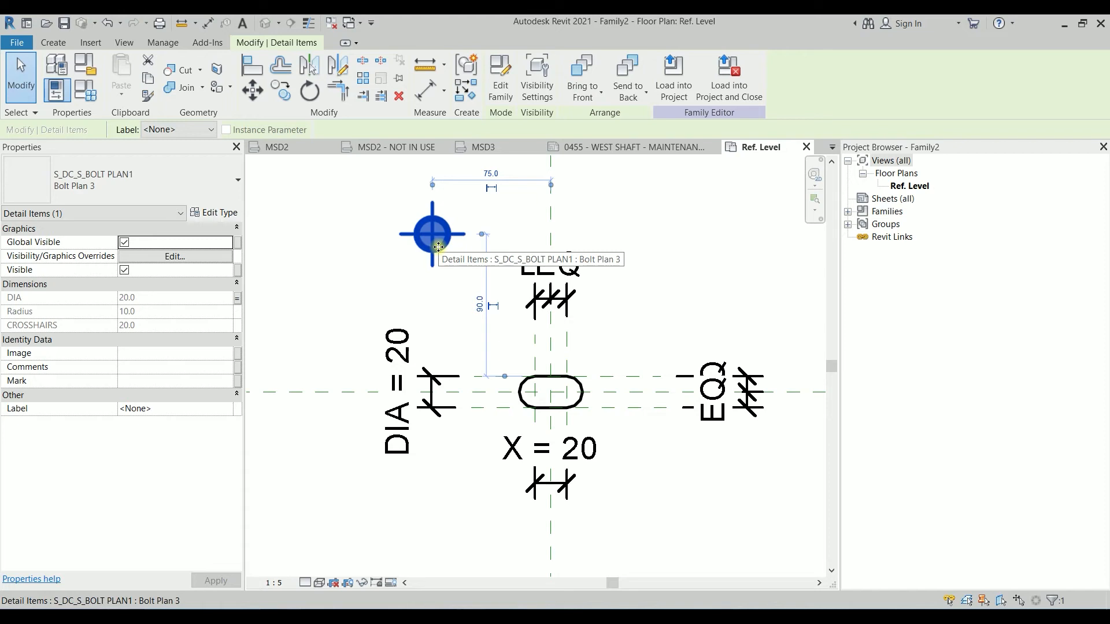
{"action": "key", "text": "c"}
{"action": "key", "text": "o"}
{"action": "left_click", "coordinate": [432, 233]}
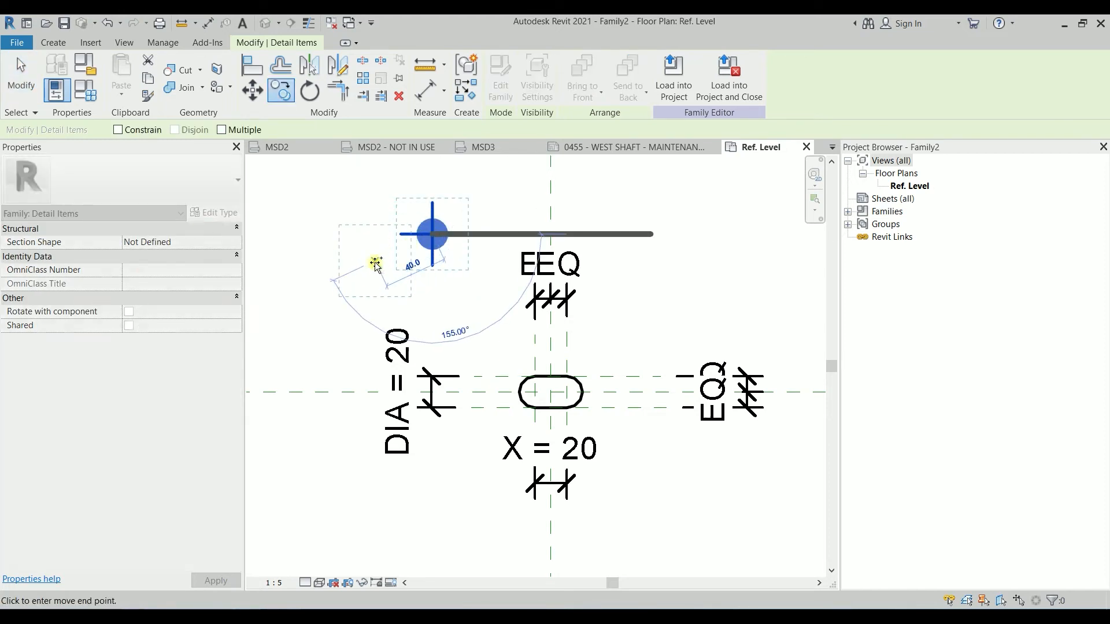
{"action": "left_click", "coordinate": [375, 263]}
{"action": "key", "text": "Escape"}
Move the original bolt by its centre to the intersection of the central reference planes in the slot.
{"action": "left_click", "coordinate": [442, 242]}
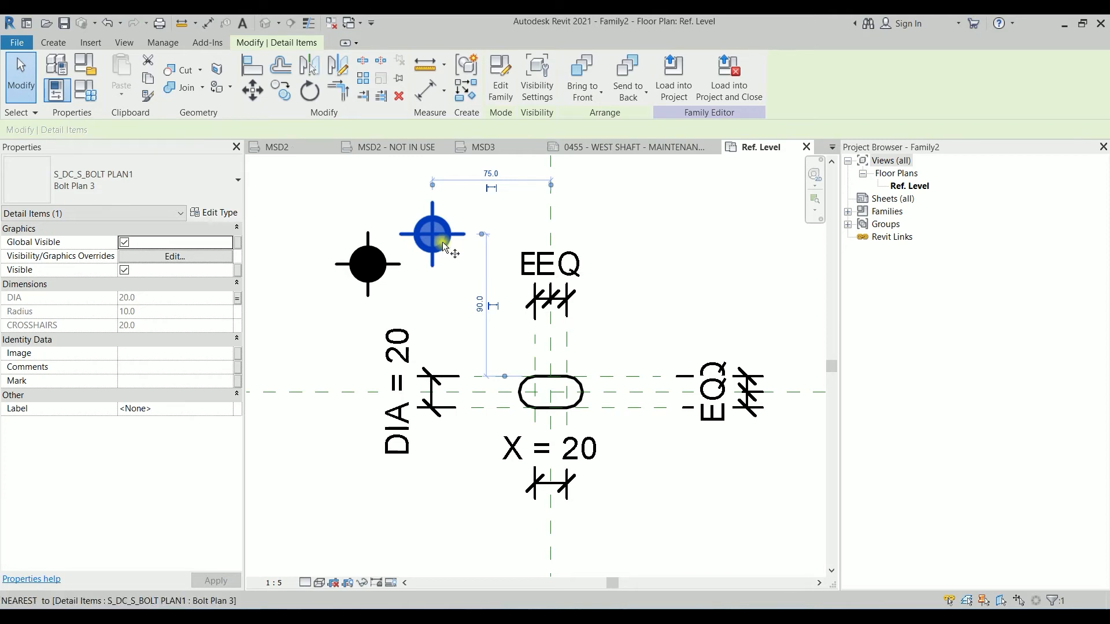
{"action": "key", "text": "m"}
{"action": "key", "text": "v"}
{"action": "left_click", "coordinate": [433, 233]}
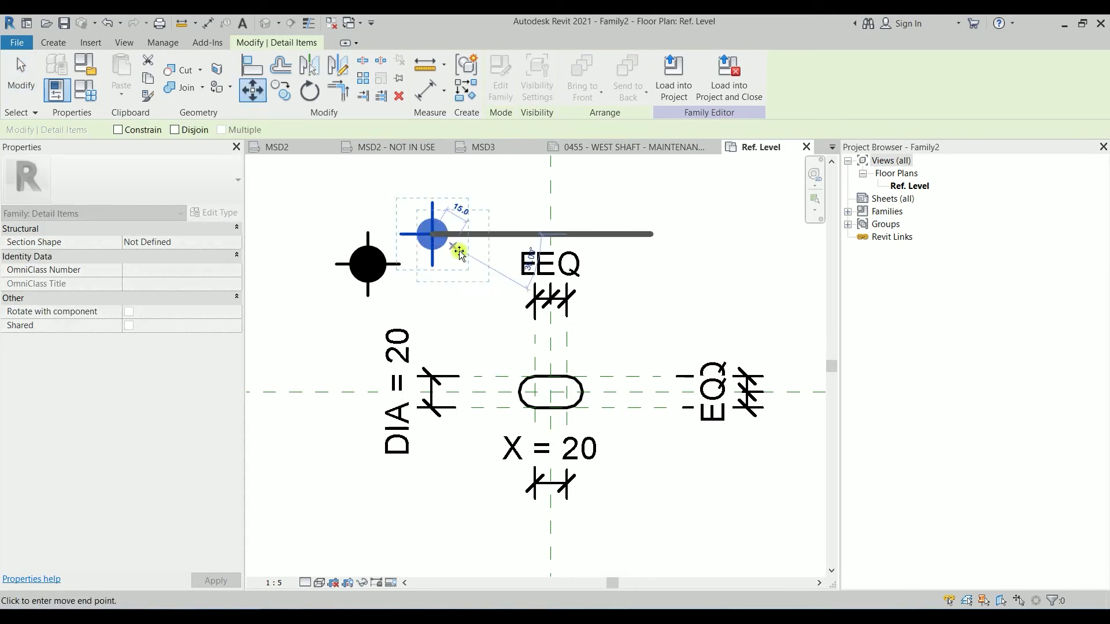
{"action": "left_click", "coordinate": [553, 396]}
{"action": "key", "text": "Escape"}
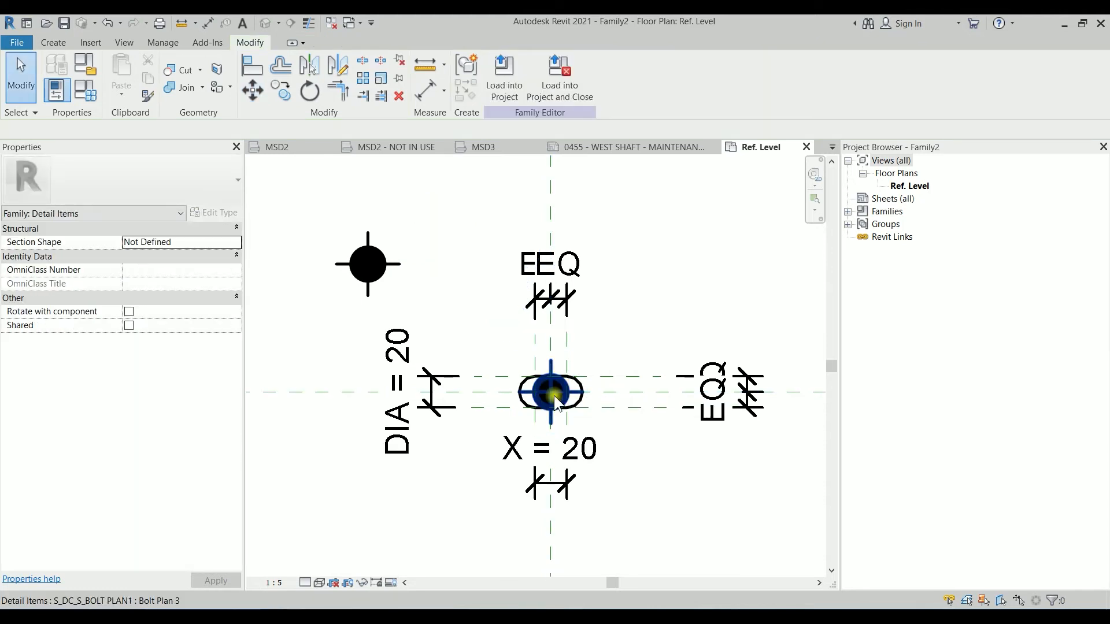
Align the bolt's vertical centreline to the central vertical reference plane and lock the alignment.
{"action": "scroll", "coordinate": [595, 329], "scroll_direction": "up", "scroll_amount": 3}
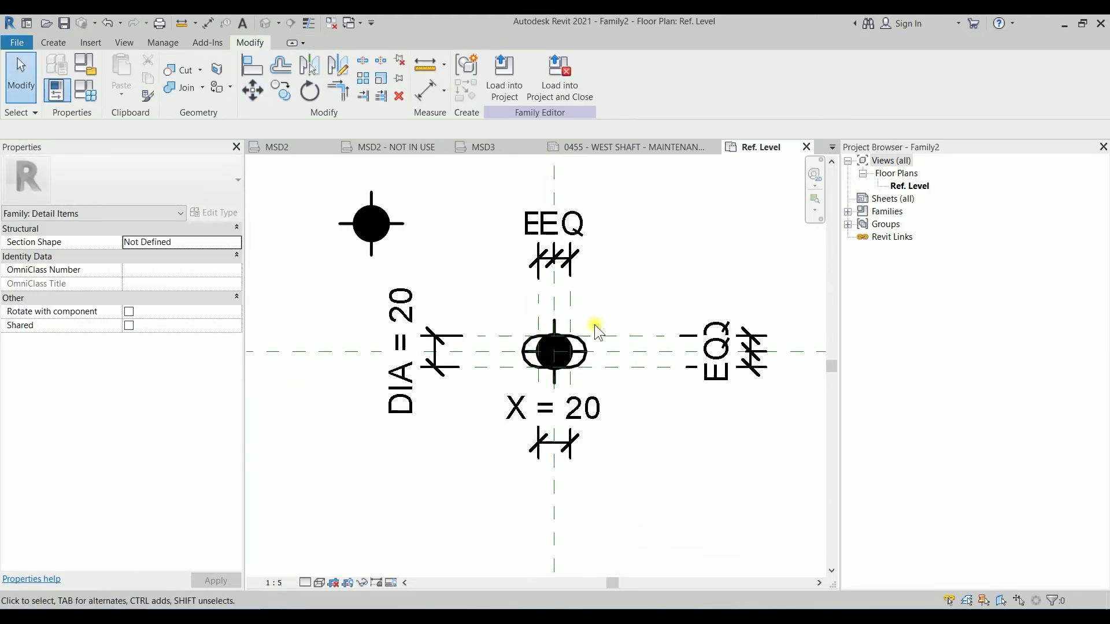
{"action": "middle_click_drag", "start_coordinate": [594, 324], "coordinate": [606, 299]}
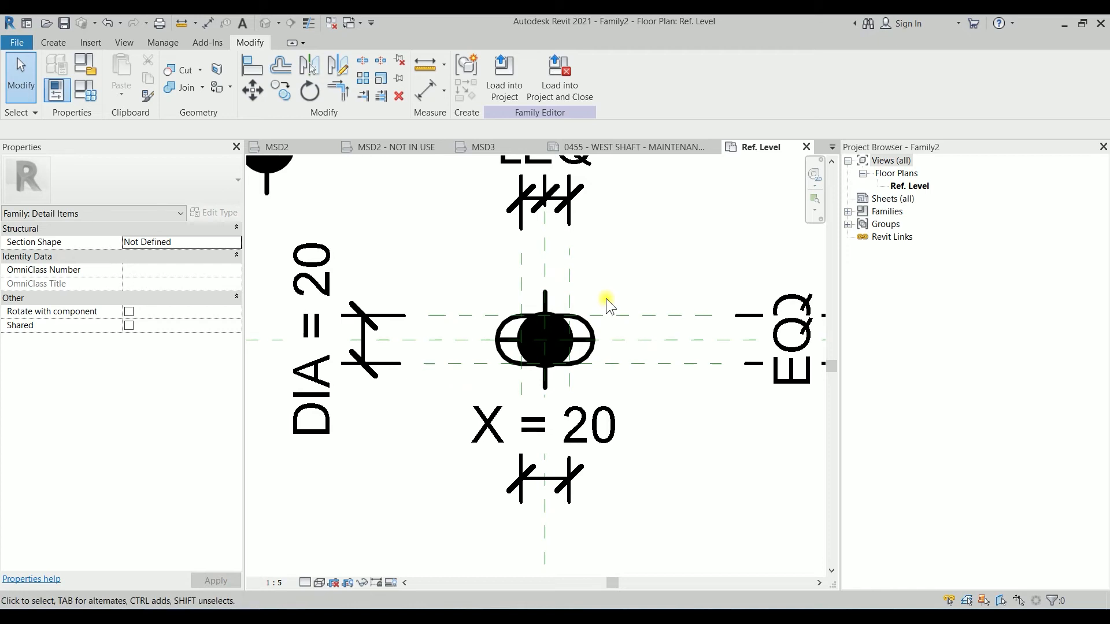
{"action": "key", "text": "a"}
{"action": "key", "text": "l"}
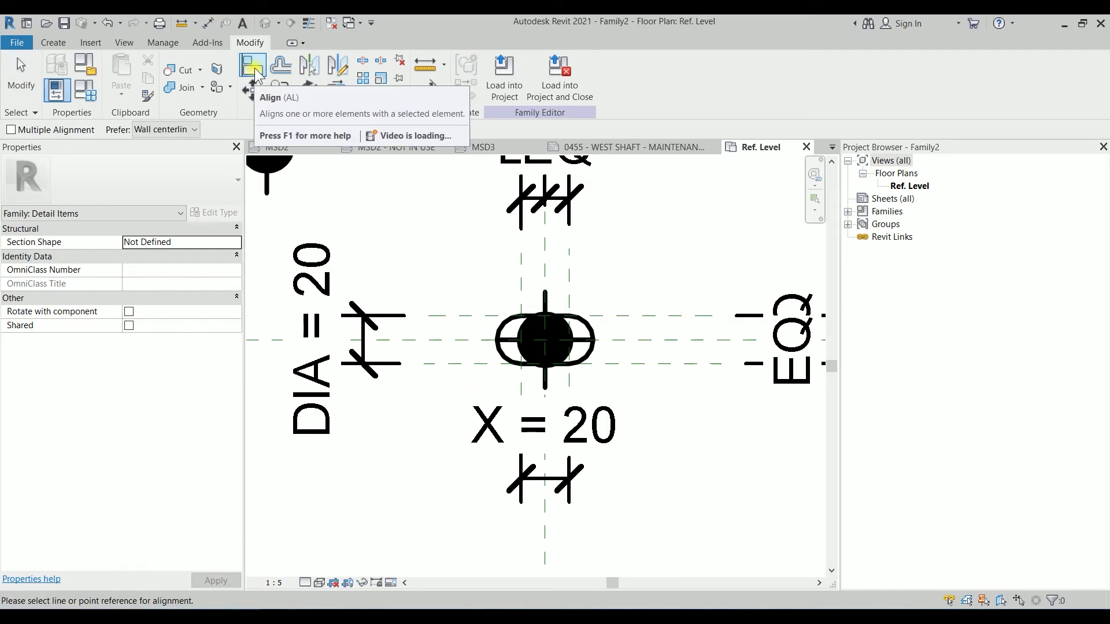
{"action": "left_click", "coordinate": [545, 253]}
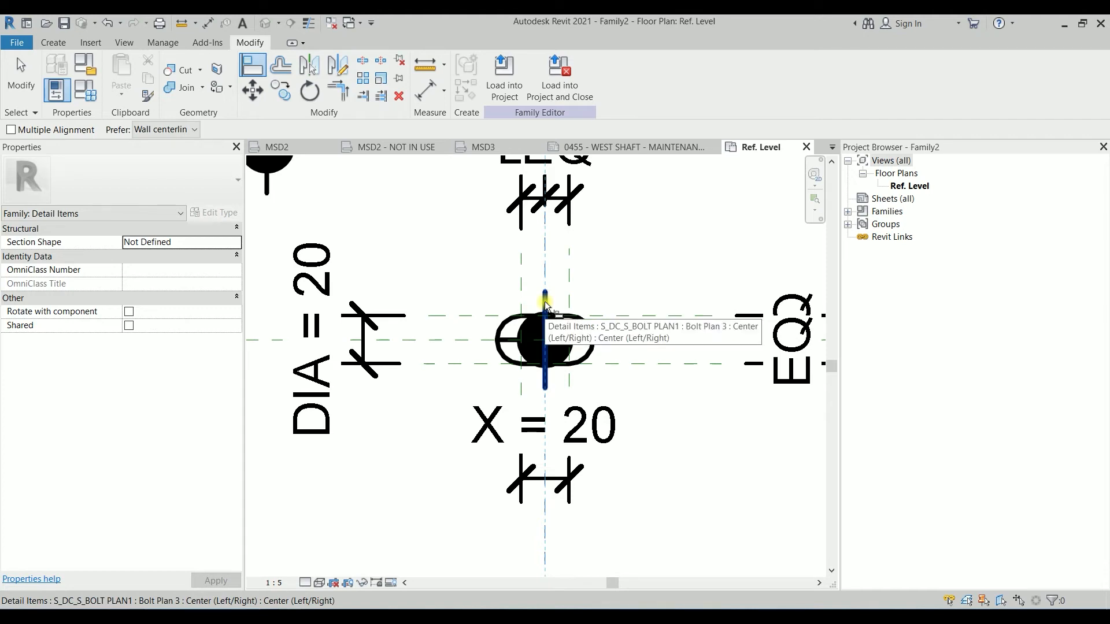
{"action": "left_click", "coordinate": [555, 379]}
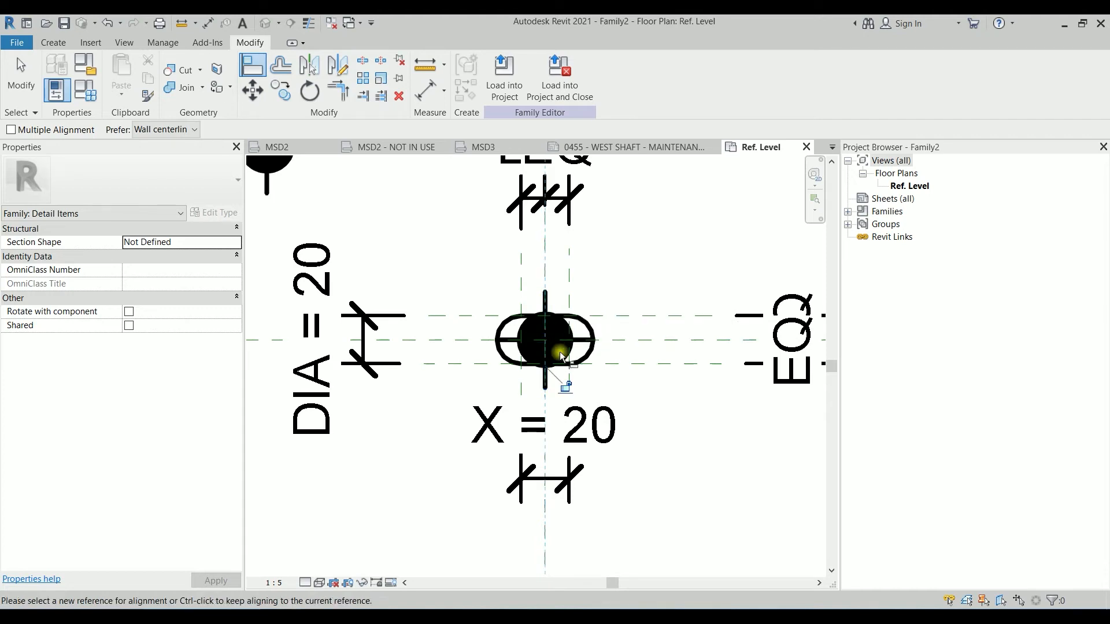
{"action": "left_click", "coordinate": [564, 385]}
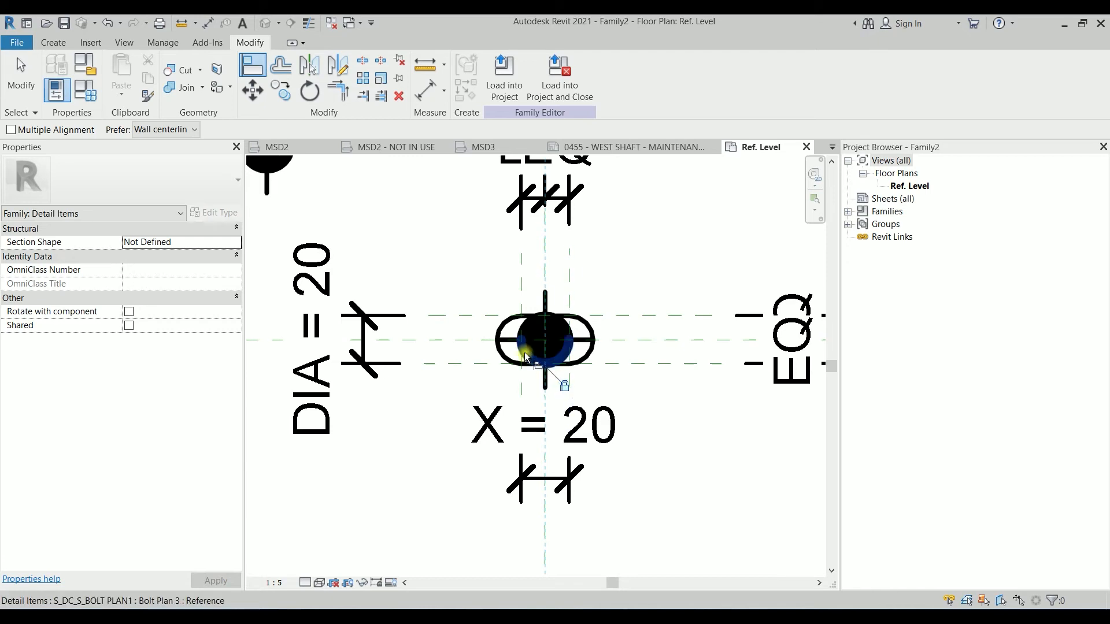
Align the bolt's horizontal centreline to the central horizontal reference plane and lock the alignment.
{"action": "left_click", "coordinate": [646, 341]}
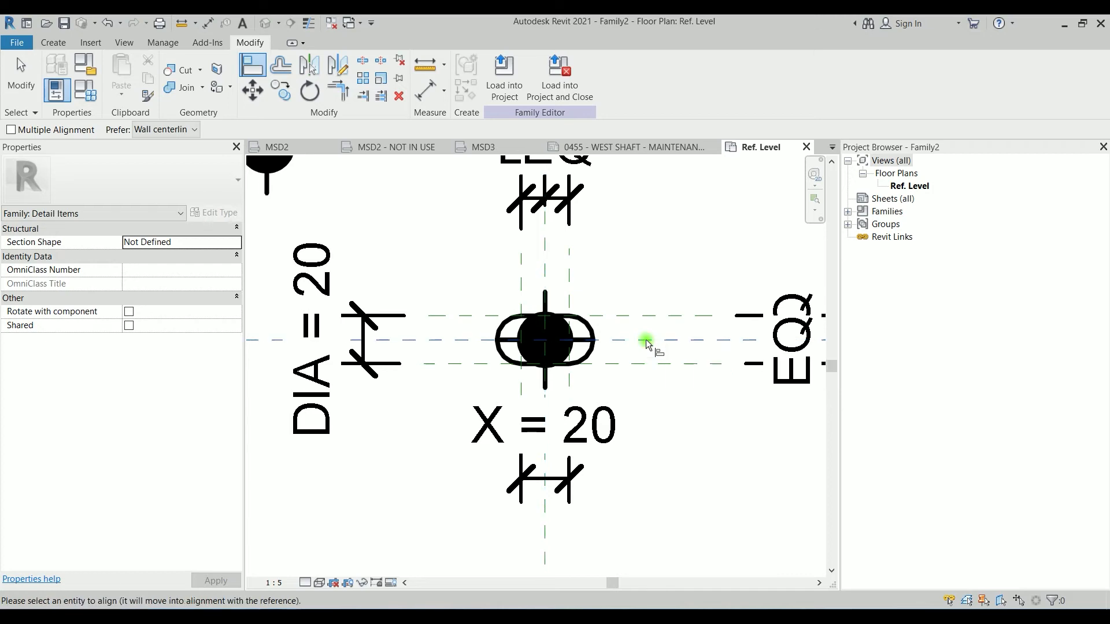
{"action": "left_click", "coordinate": [582, 341]}
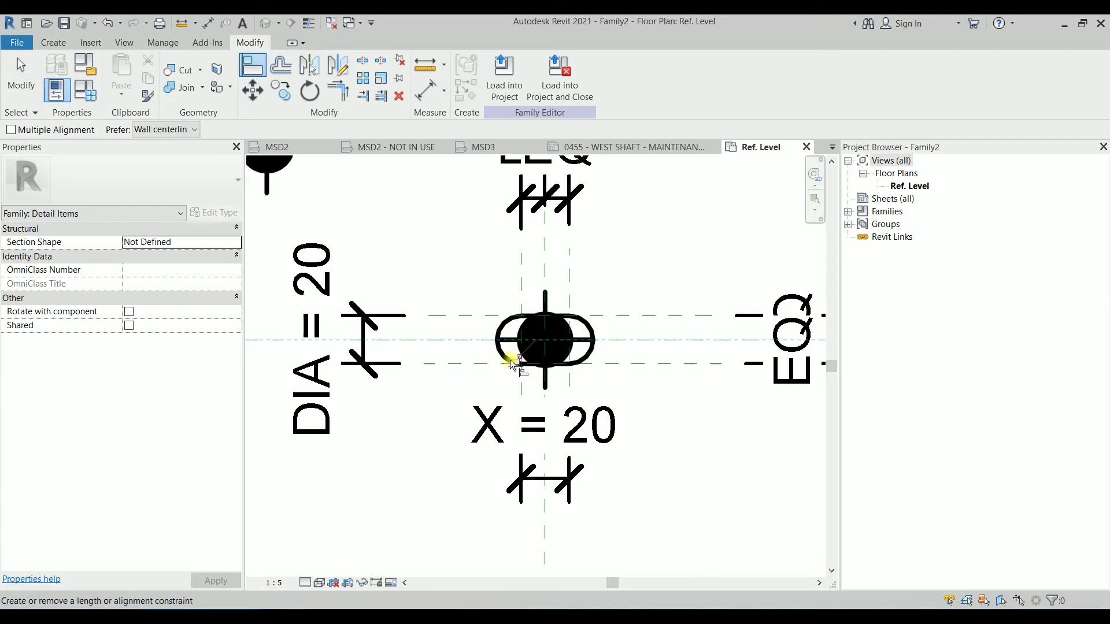
{"action": "left_click", "coordinate": [515, 363]}
{"action": "key", "text": "Escape"}
{"action": "key", "text": "Escape"}
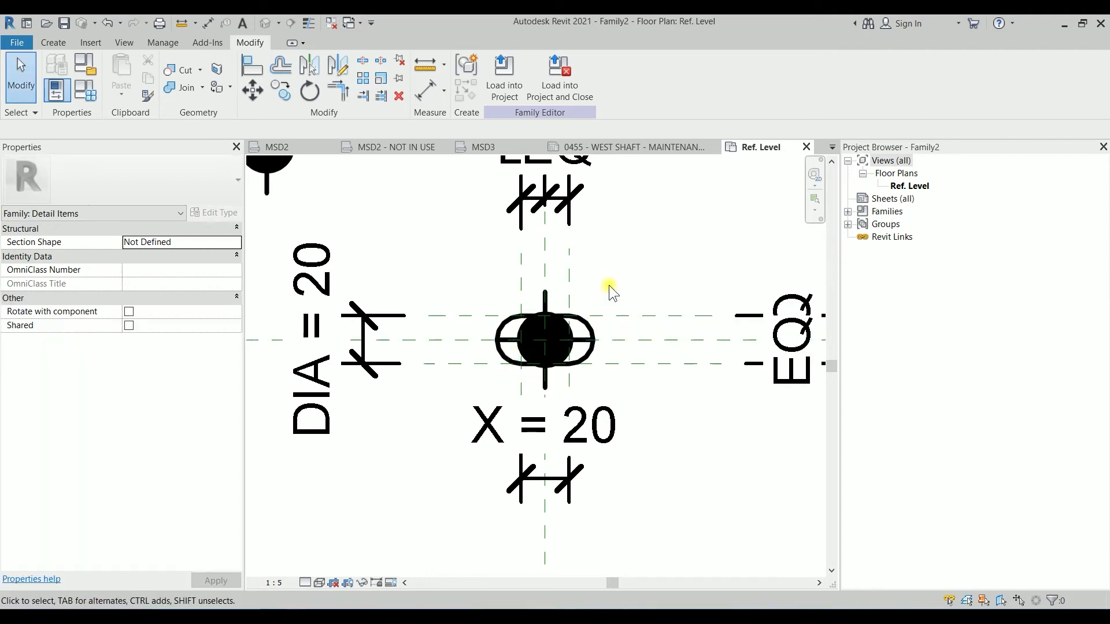
Set SLOT OVERAL SIZE to 50 and DIA to 16 in the family types.
{"action": "left_click", "coordinate": [57, 90]}
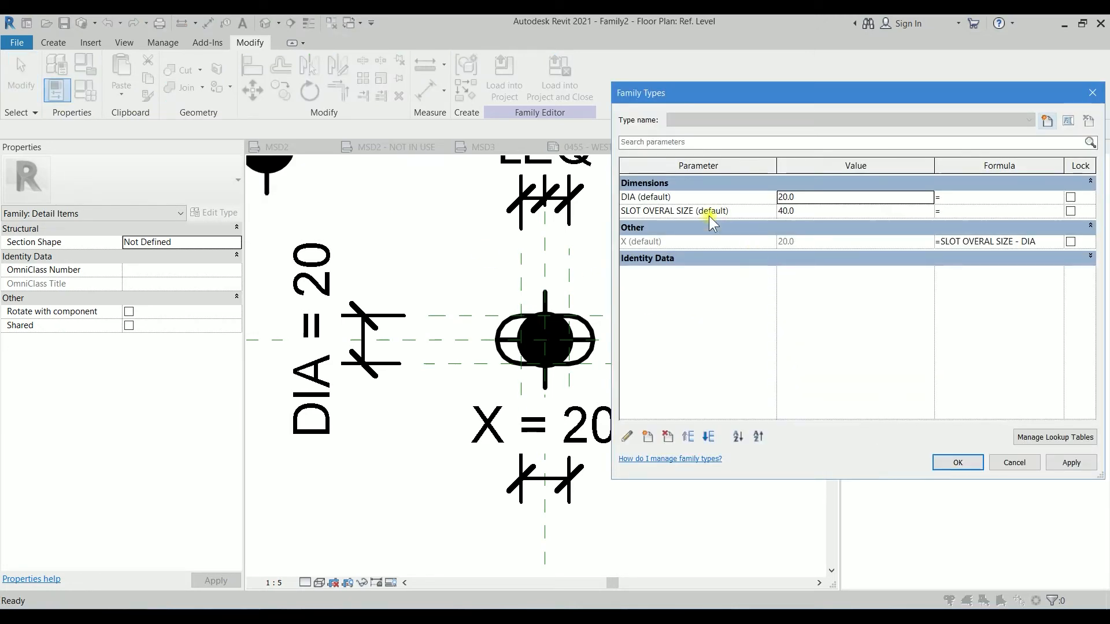
{"action": "left_click", "coordinate": [826, 212]}
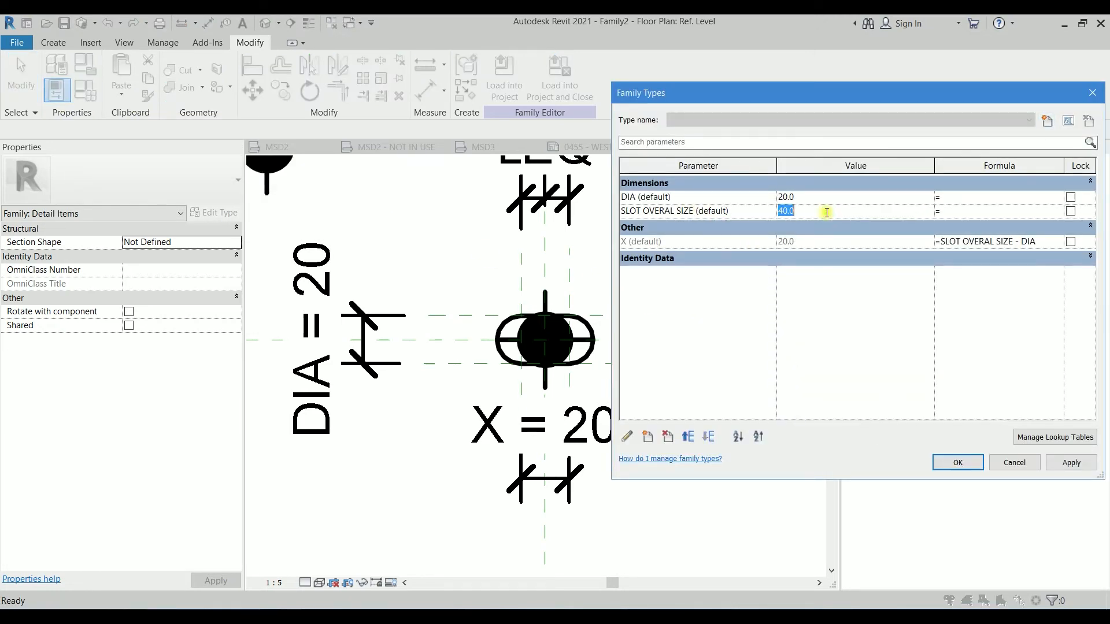
{"action": "left_click", "coordinate": [832, 200]}
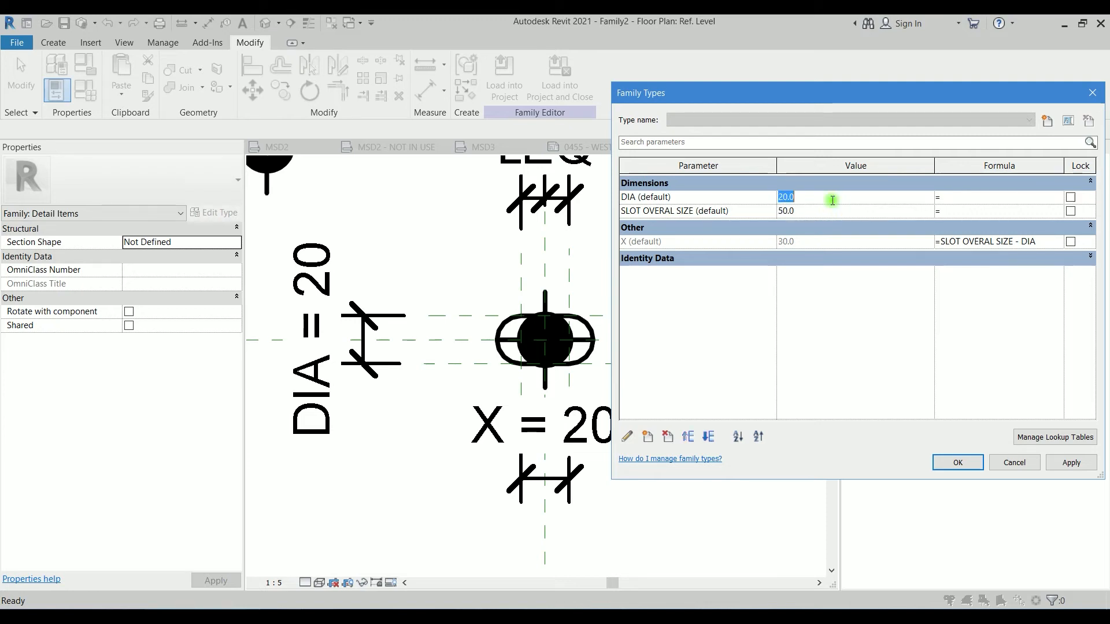
{"action": "left_click", "coordinate": [1070, 463]}
{"action": "left_click", "coordinate": [957, 462]}
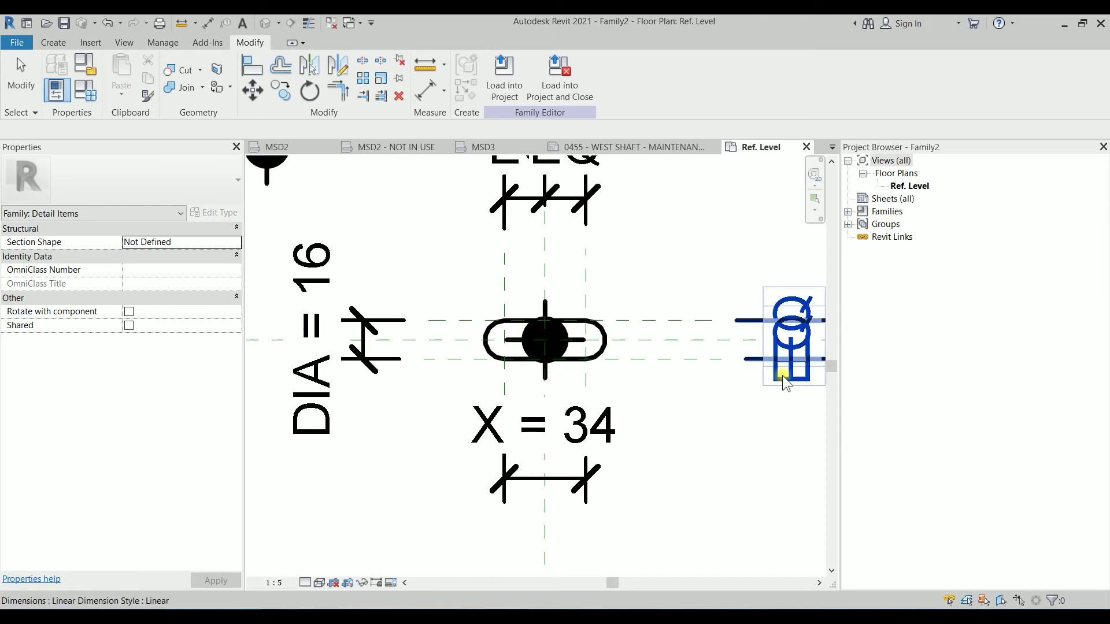
Start a new instance family parameter named CENTRE BOLT for the Visible property of the bolt at the slot's centre.
{"action": "left_click", "coordinate": [546, 315]}
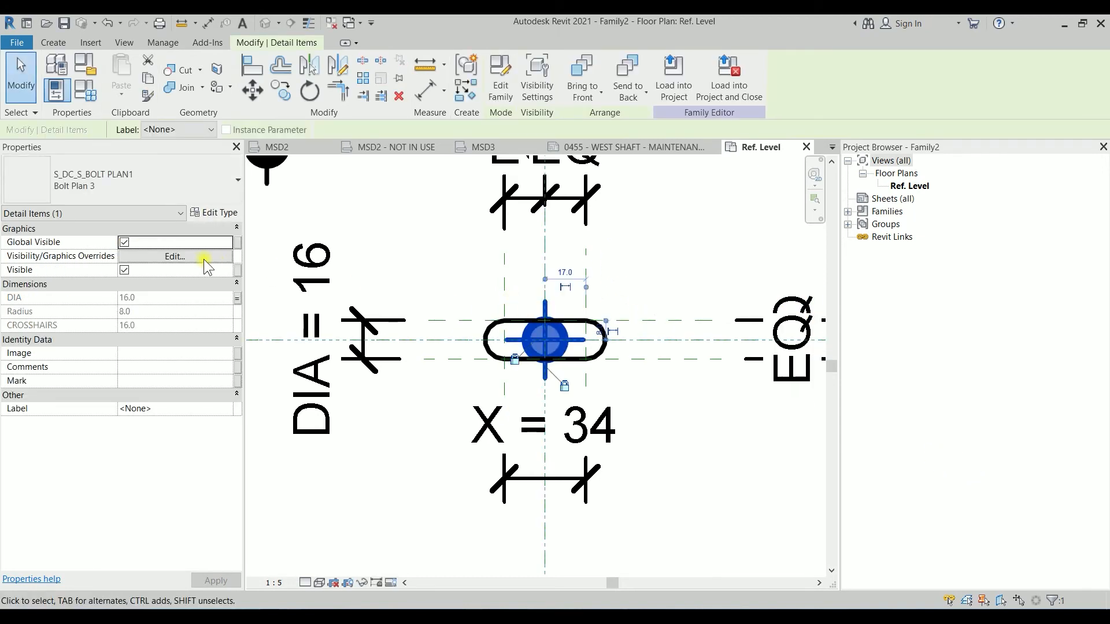
{"action": "left_click", "coordinate": [239, 271]}
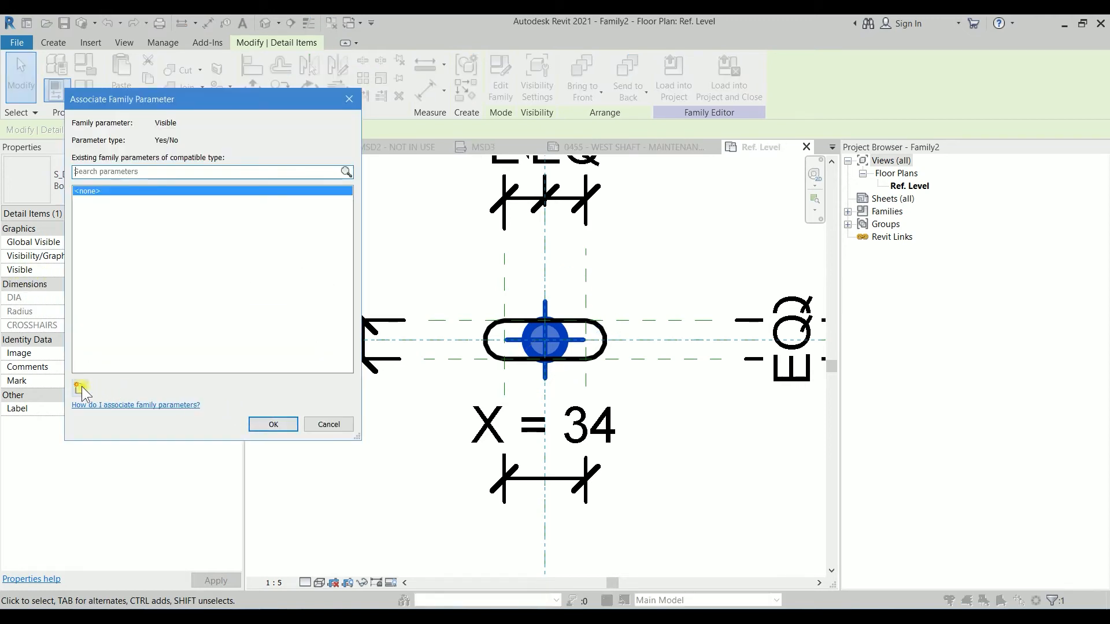
{"action": "left_click", "coordinate": [80, 387]}
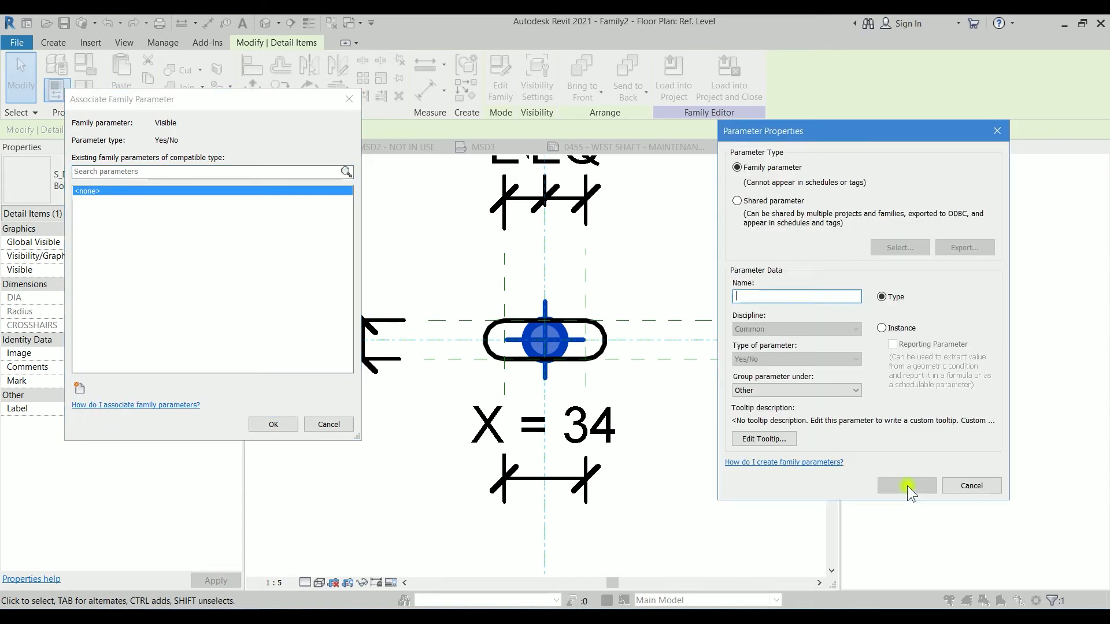
{"action": "left_click", "coordinate": [882, 328]}
{"action": "left_click", "coordinate": [849, 297]}
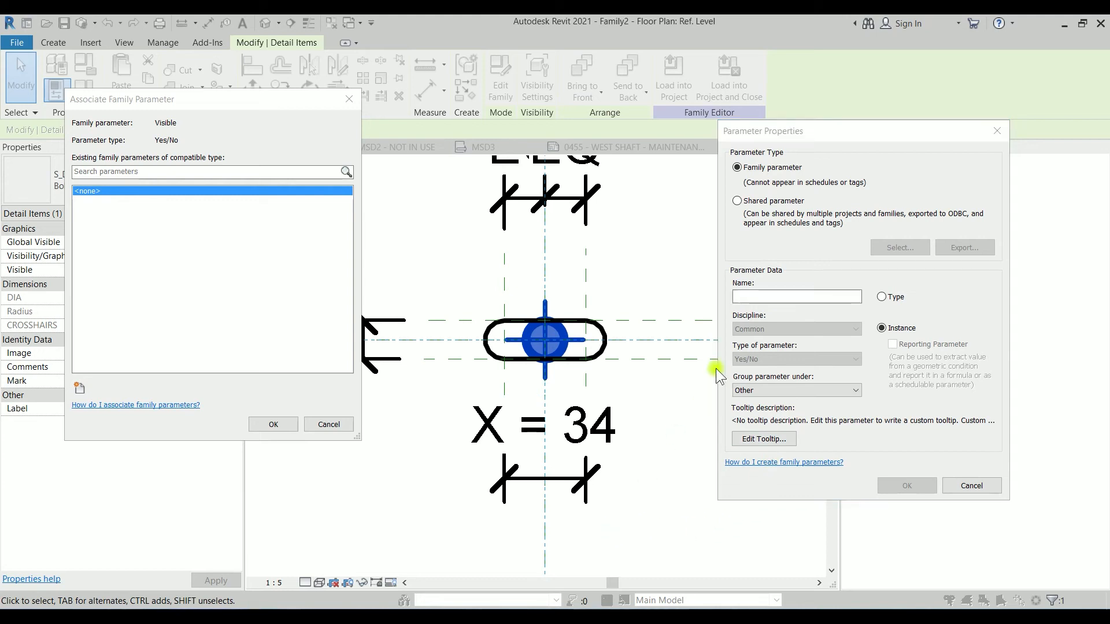
{"action": "left_click", "coordinate": [770, 300]}
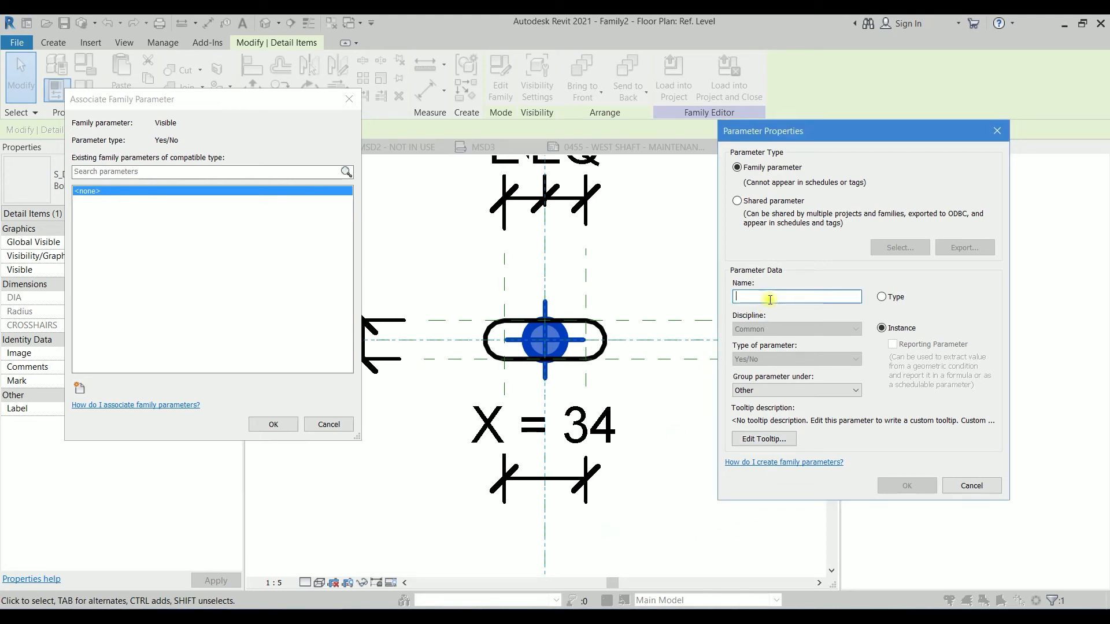
{"action": "type", "text": "CENTRE BOLT"}
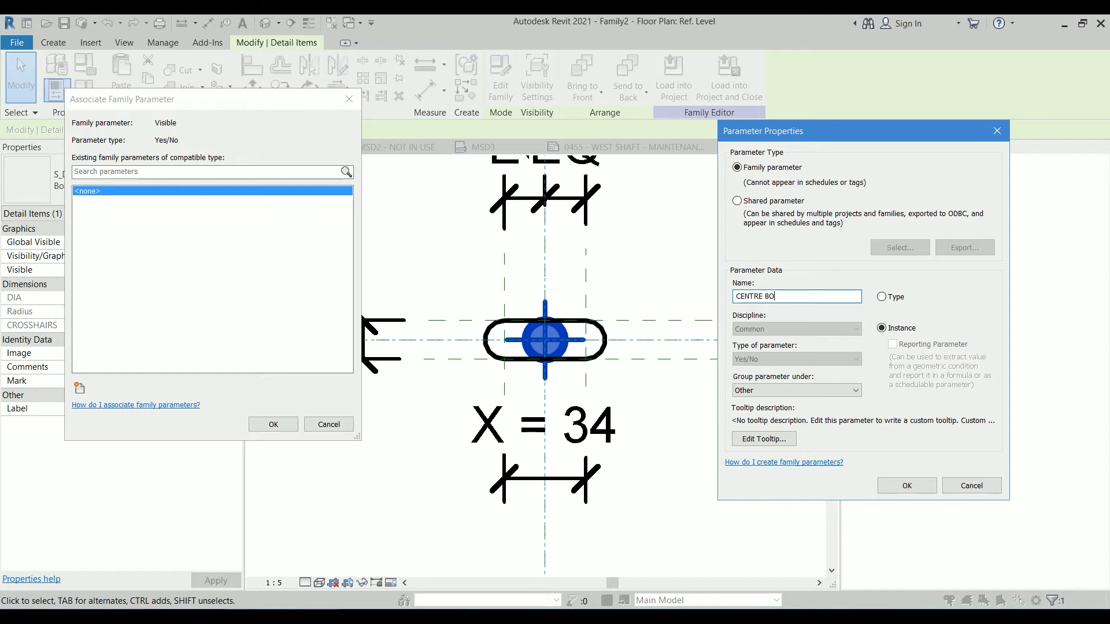
Group the CENTRE BOLT parameter under Graphics and associate it with the central bolt's Visible property.
{"action": "left_click", "coordinate": [812, 392]}
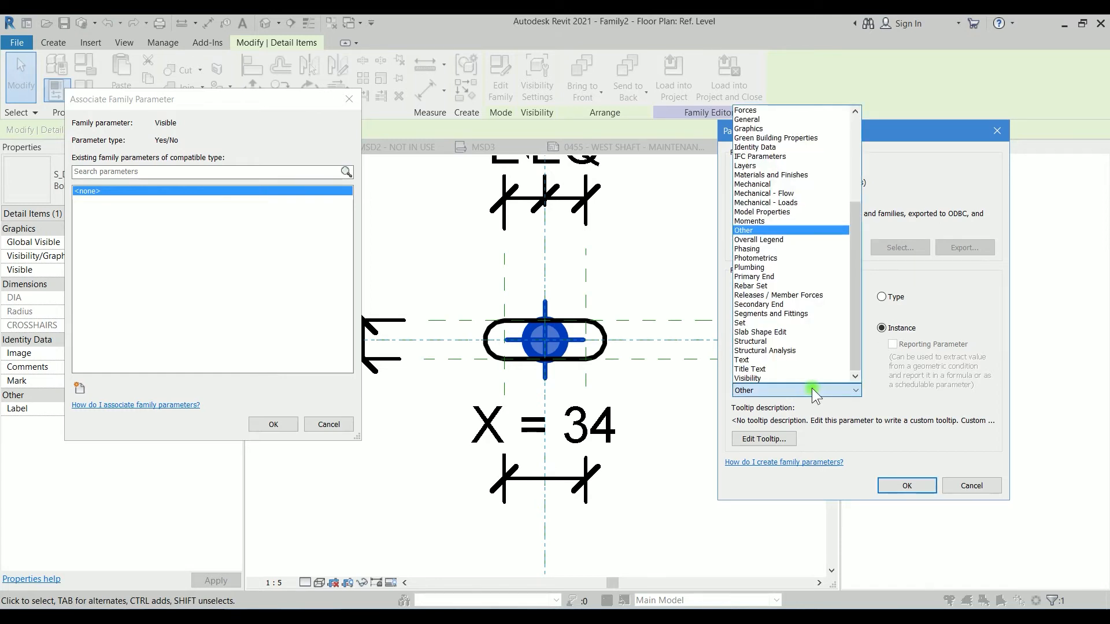
{"action": "key", "text": "g"}
{"action": "key", "text": "r"}
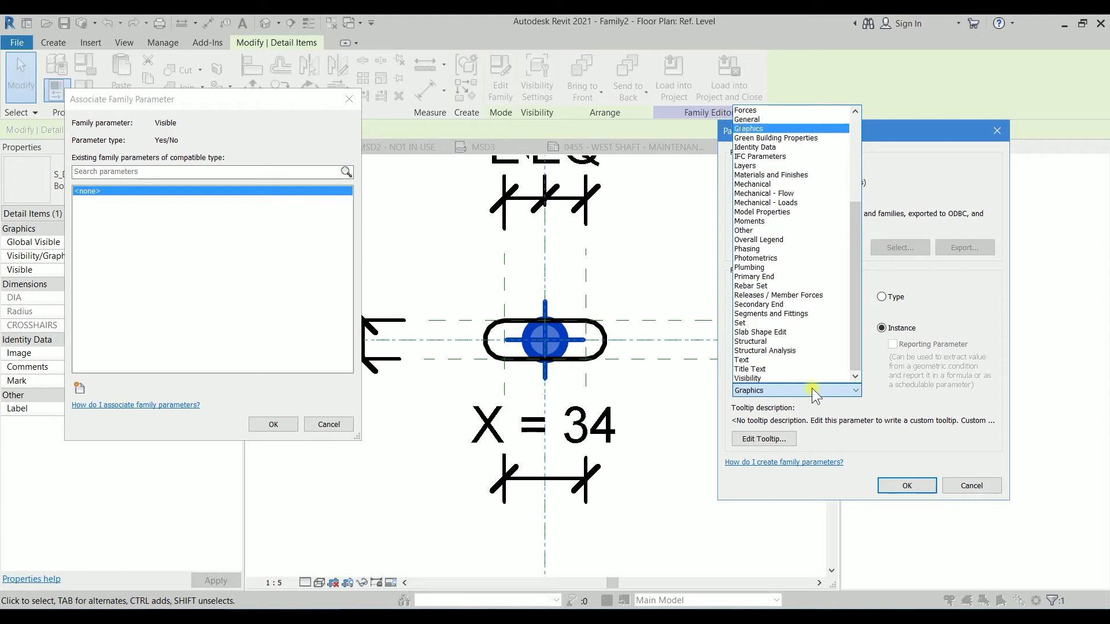
{"action": "left_click", "coordinate": [749, 129]}
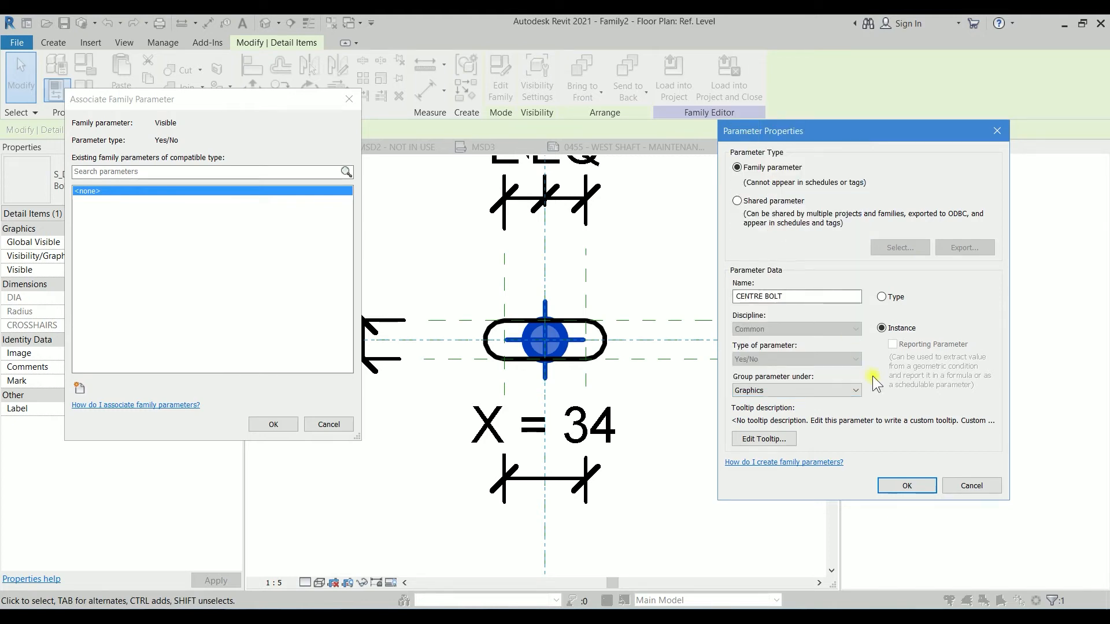
{"action": "left_click", "coordinate": [906, 485]}
{"action": "left_click", "coordinate": [282, 426]}
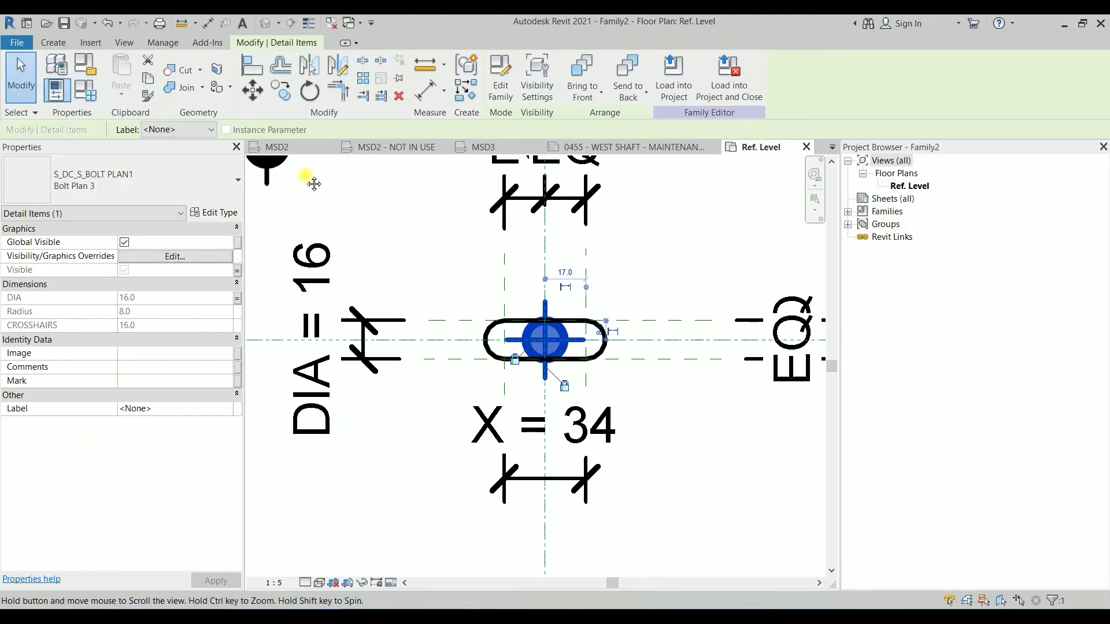
Move the spare bolt by its centre to the intersection of the slot's left vertical and central horizontal reference planes.
{"action": "middle_click_drag", "start_coordinate": [310, 179], "coordinate": [341, 230]}
{"action": "left_click", "coordinate": [318, 206]}
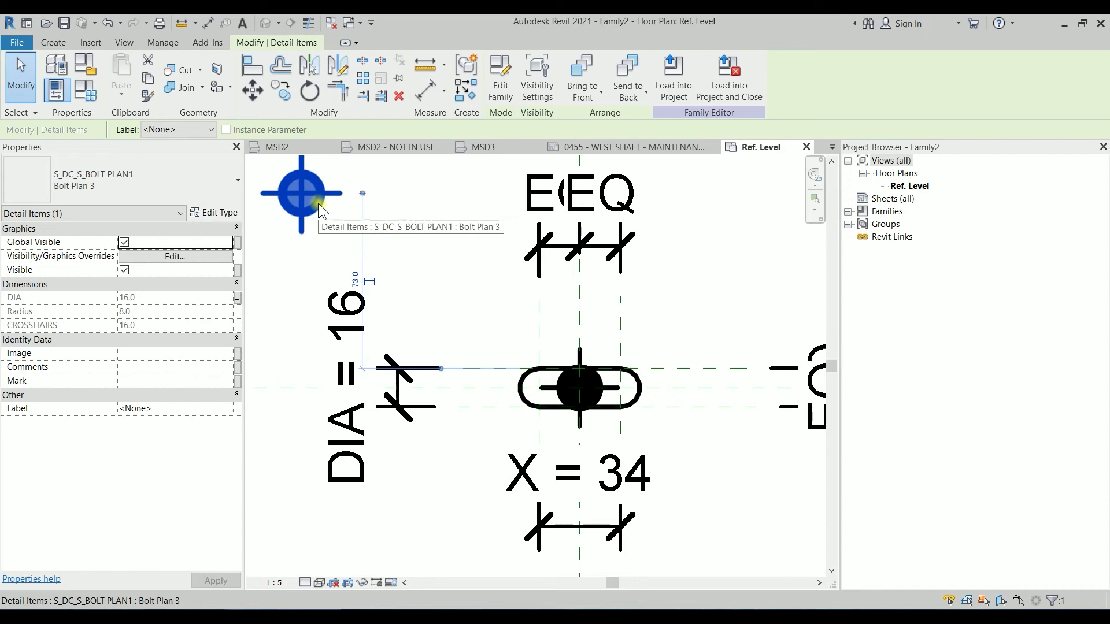
{"action": "key", "text": "m"}
{"action": "key", "text": "v"}
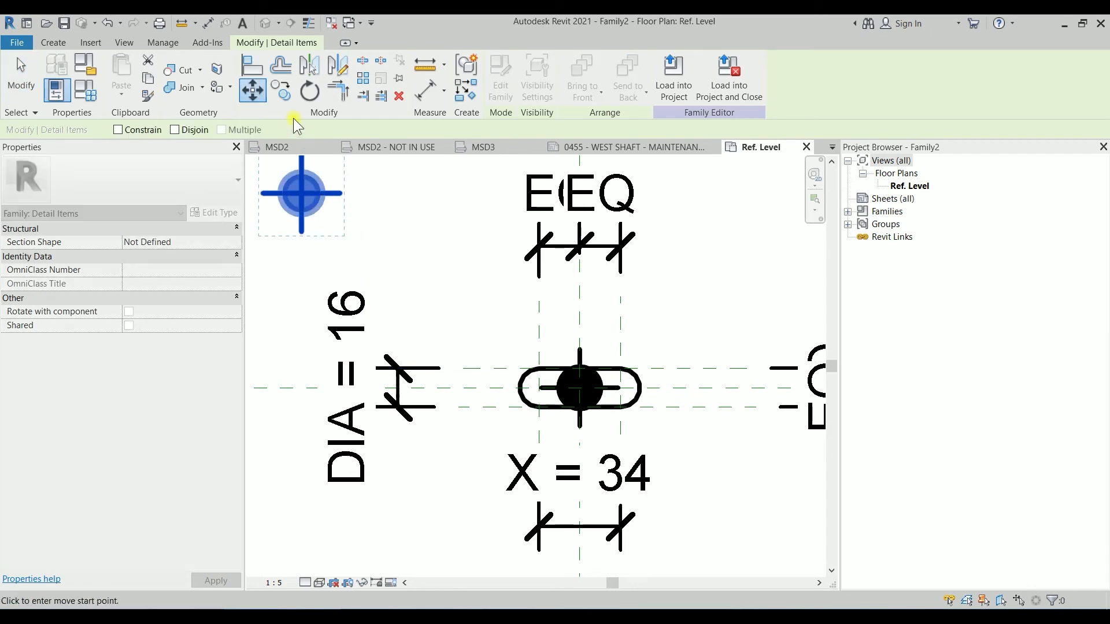
{"action": "left_click", "coordinate": [302, 197]}
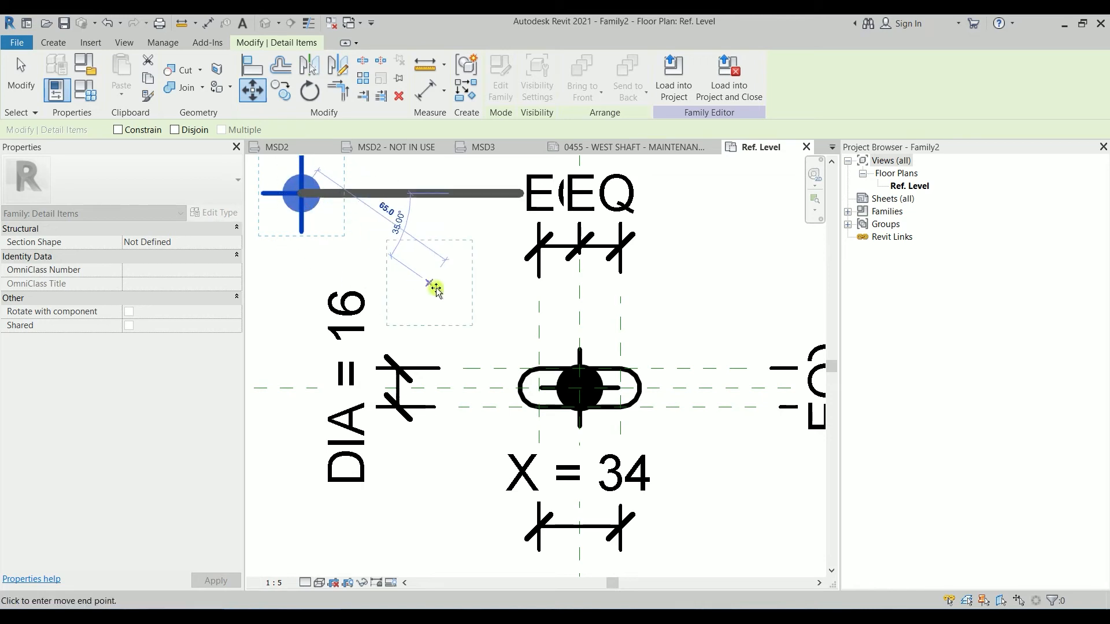
{"action": "left_click", "coordinate": [538, 388]}
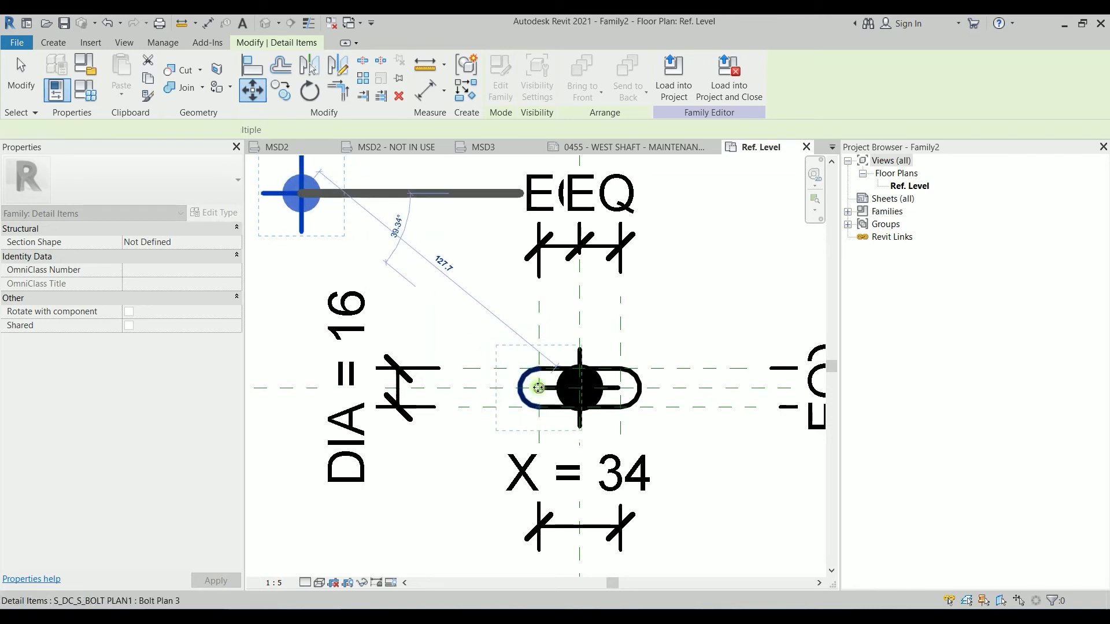
{"action": "left_click", "coordinate": [493, 332]}
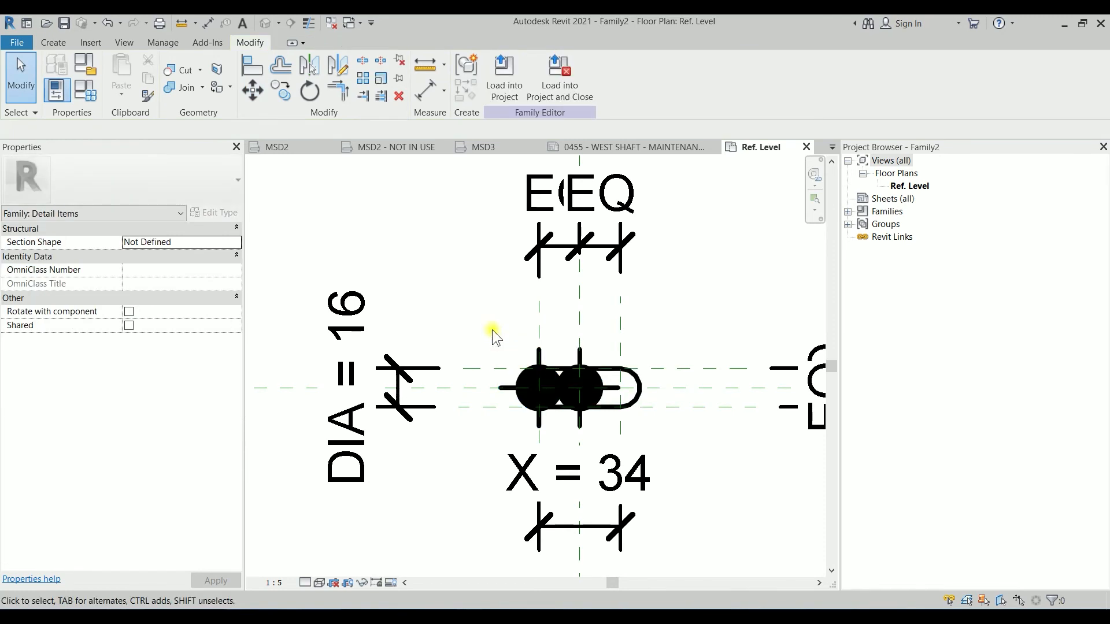
Align the moved bolt's centrelines to the left vertical and central horizontal reference planes and lock both alignments.
{"action": "key", "text": "a"}
{"action": "key", "text": "l"}
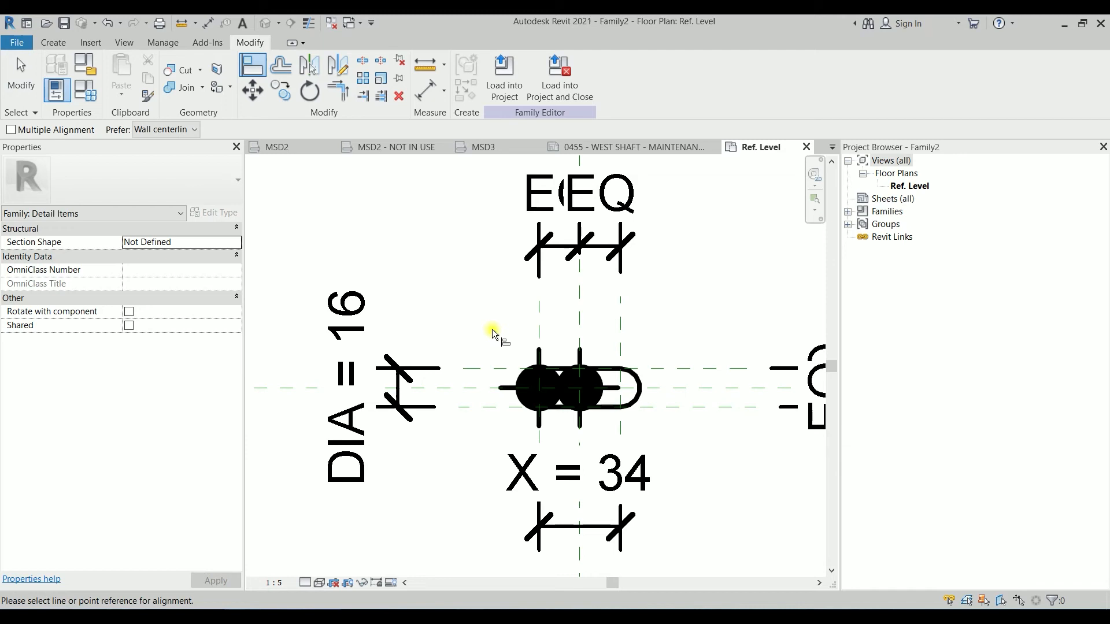
{"action": "left_click", "coordinate": [538, 313]}
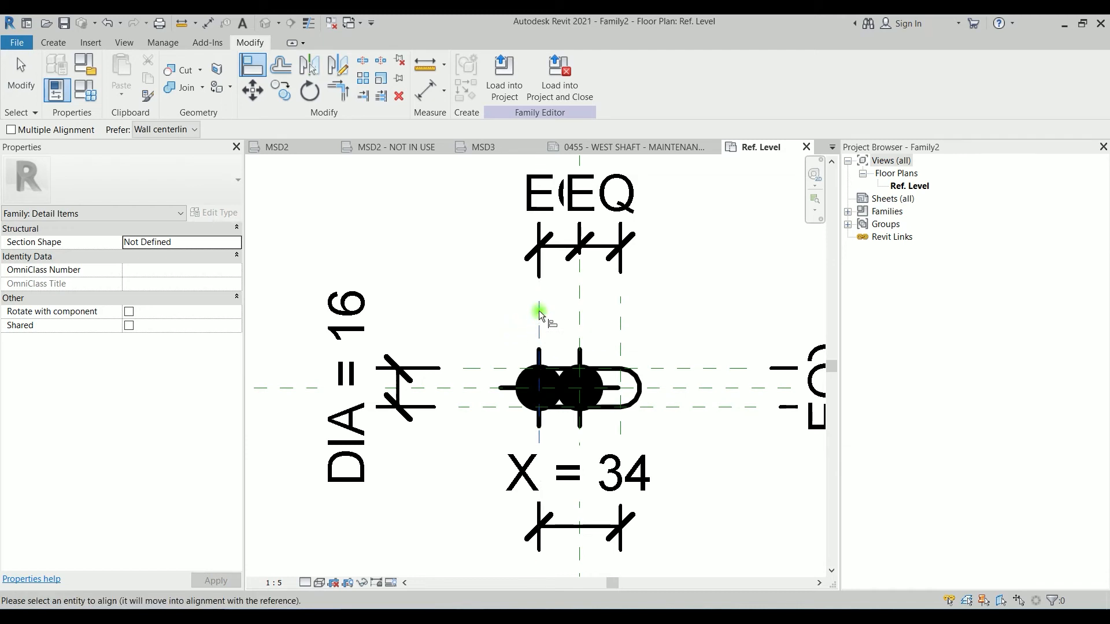
{"action": "left_click", "coordinate": [540, 379]}
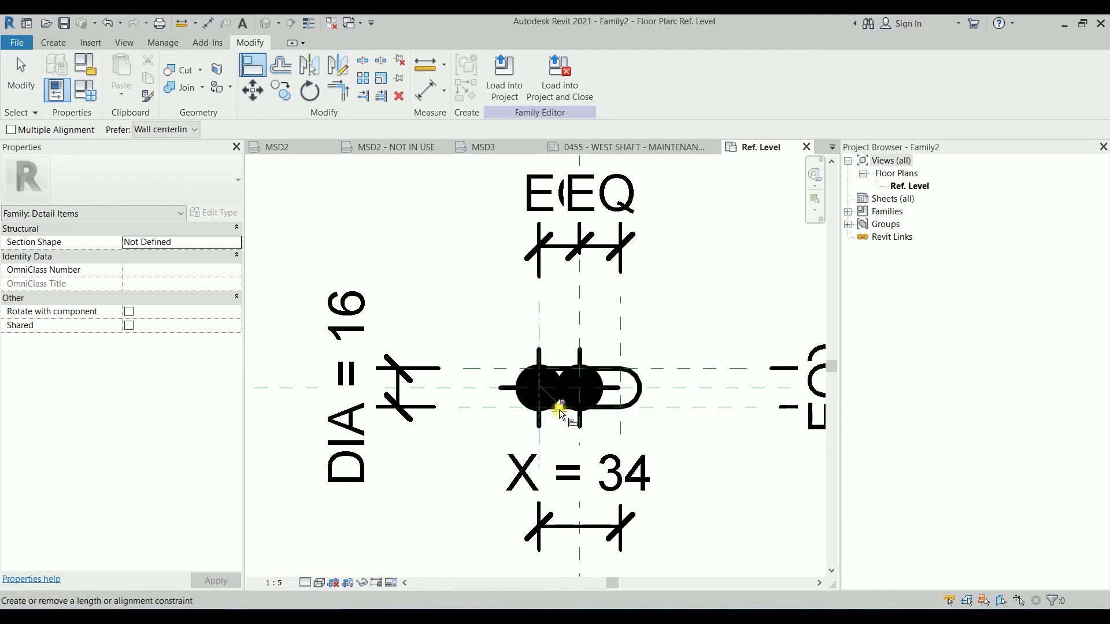
{"action": "left_click", "coordinate": [694, 388]}
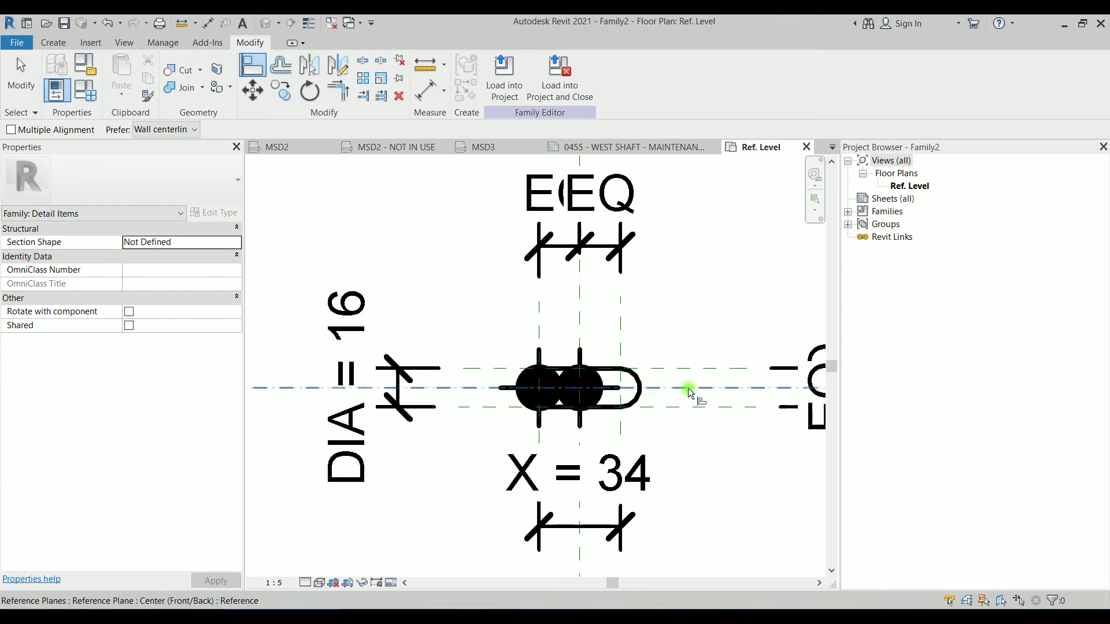
{"action": "left_click", "coordinate": [506, 389]}
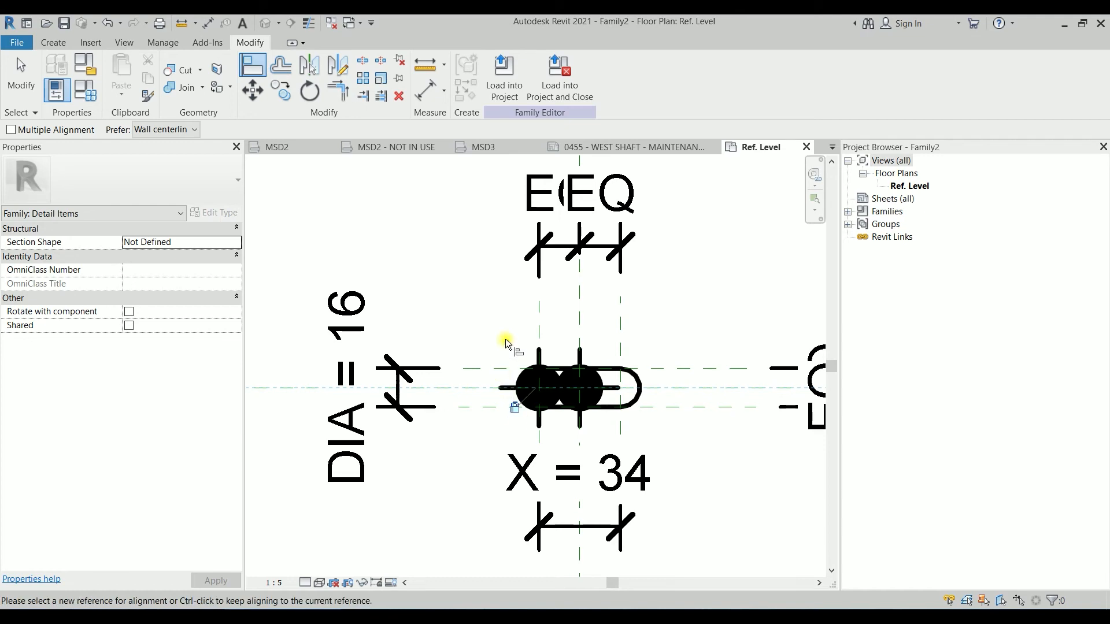
{"action": "key", "text": "Escape"}
Associate the left bolt's Visible property with a new instance parameter named CORNER BOLT, grouped under Graphics.
{"action": "left_click", "coordinate": [541, 354]}
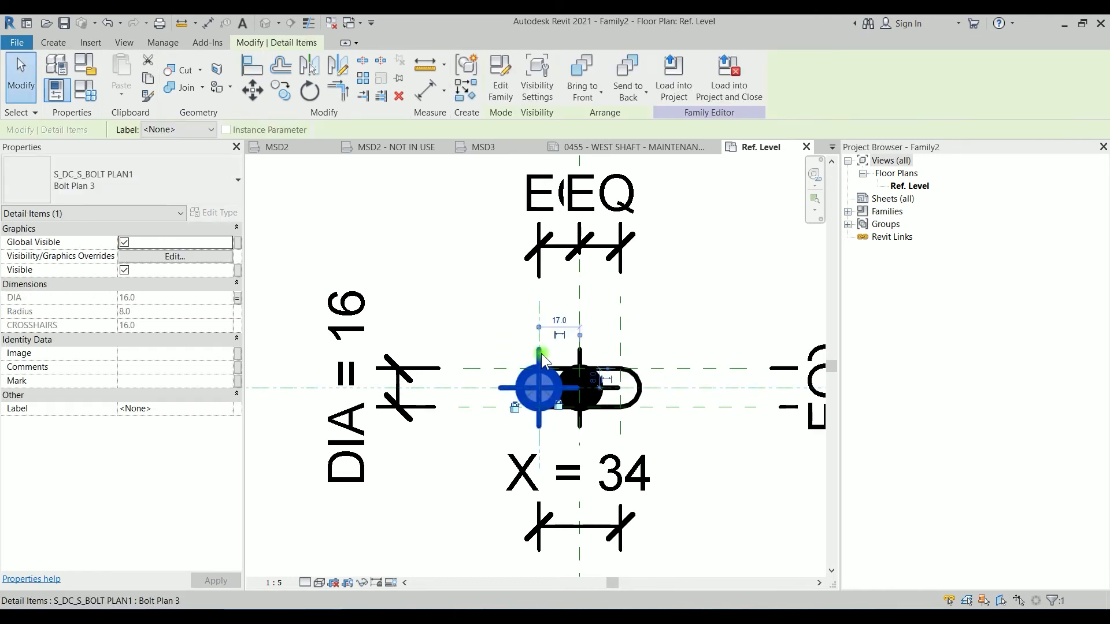
{"action": "left_click", "coordinate": [237, 270]}
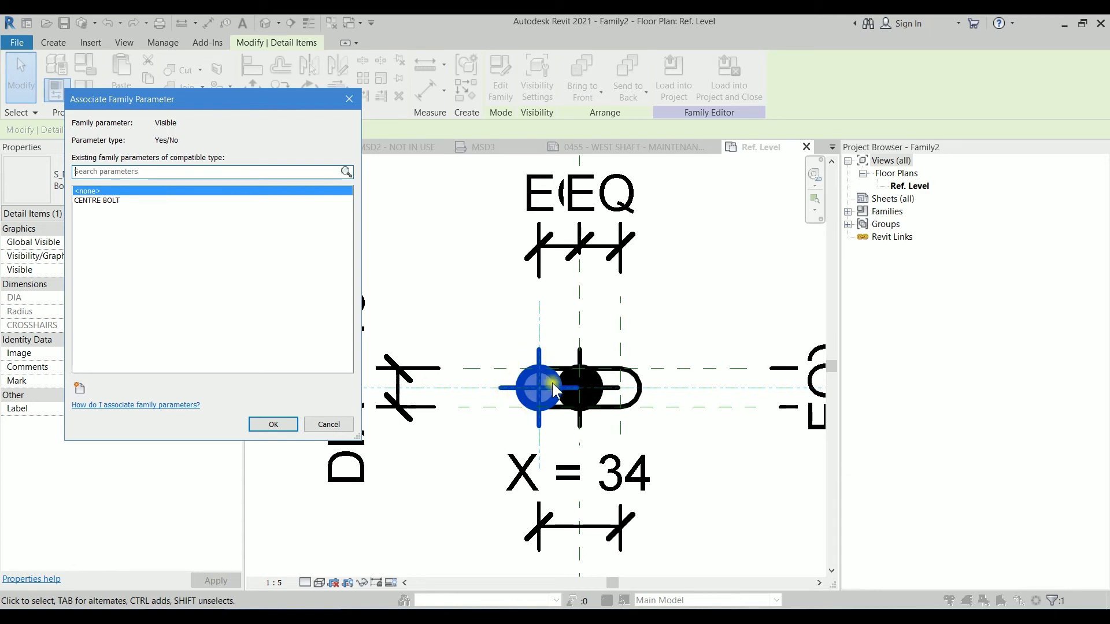
{"action": "left_click", "coordinate": [80, 388]}
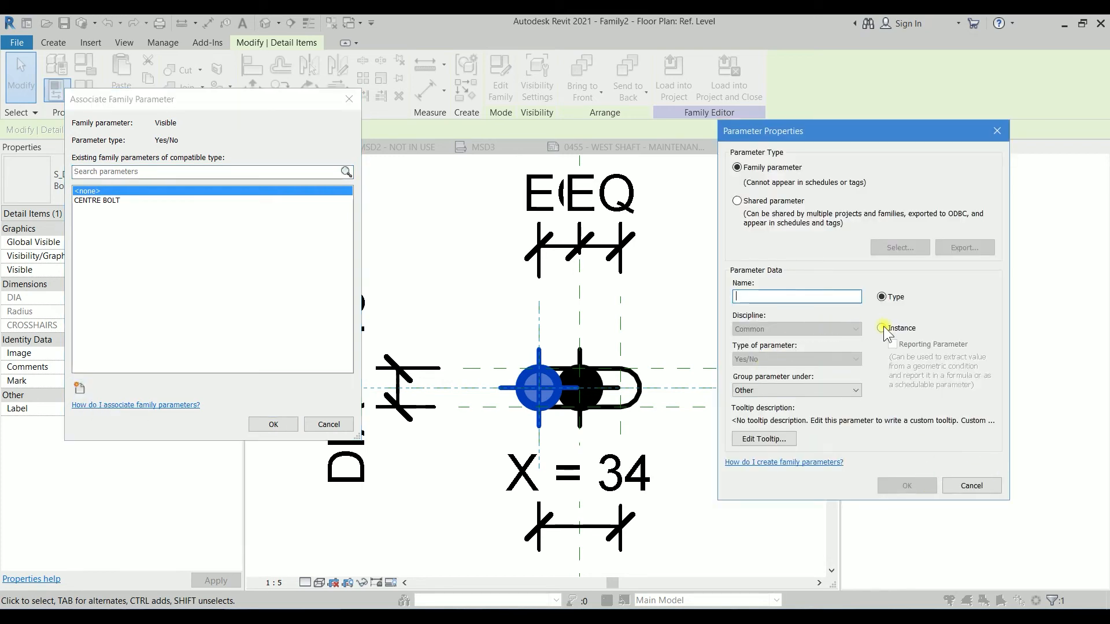
{"action": "left_click", "coordinate": [883, 329]}
{"action": "left_click", "coordinate": [841, 391]}
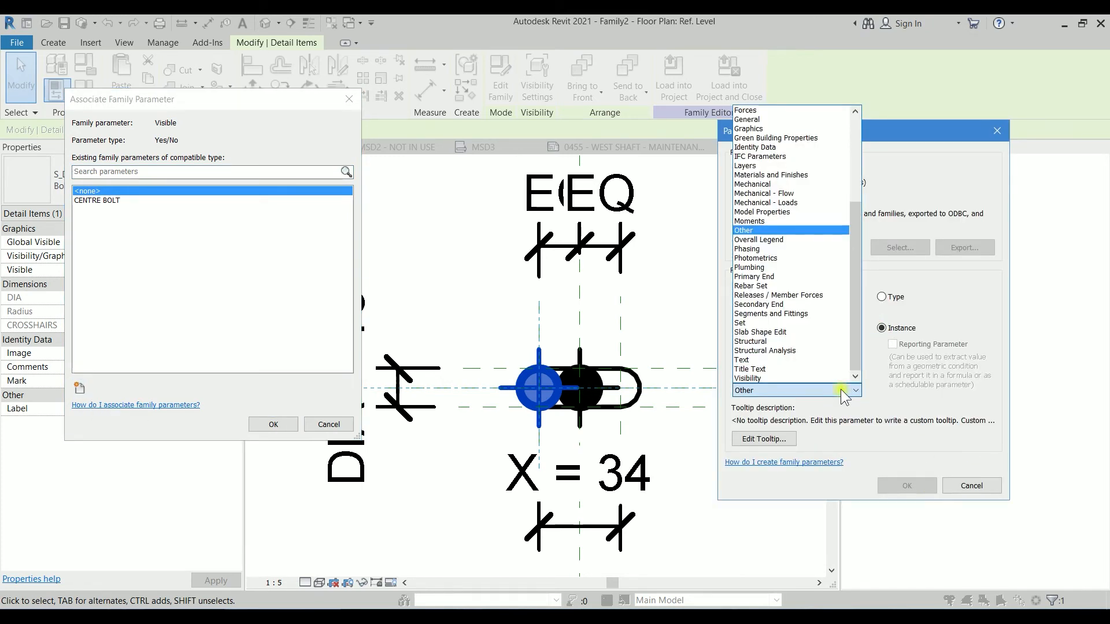
{"action": "left_click", "coordinate": [764, 128]}
{"action": "left_click", "coordinate": [763, 296]}
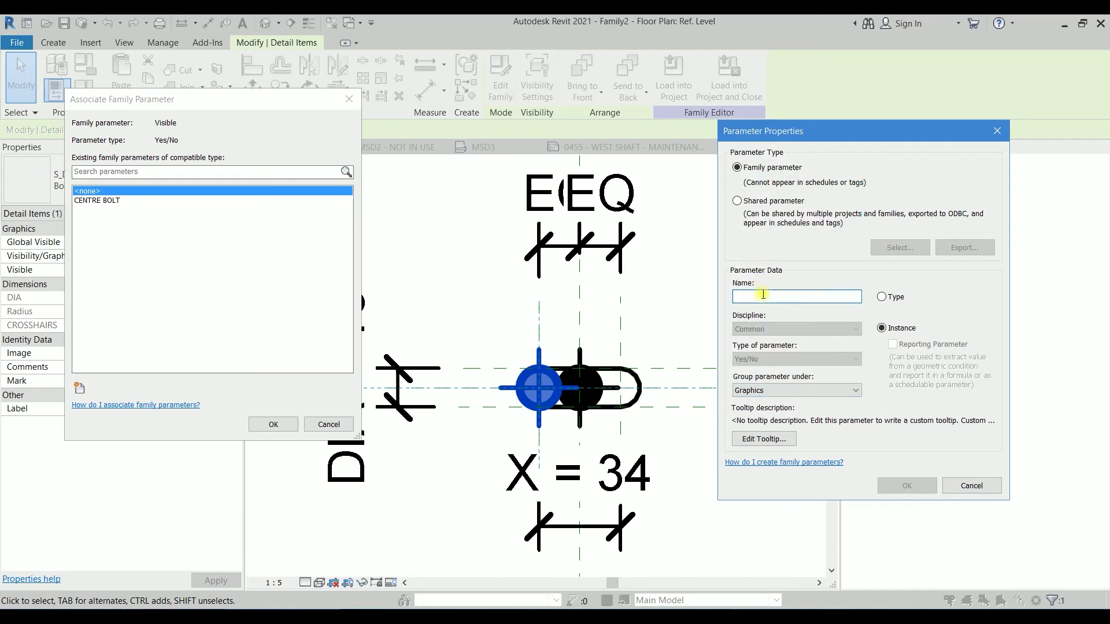
{"action": "type", "text": "CORNER BOLT"}
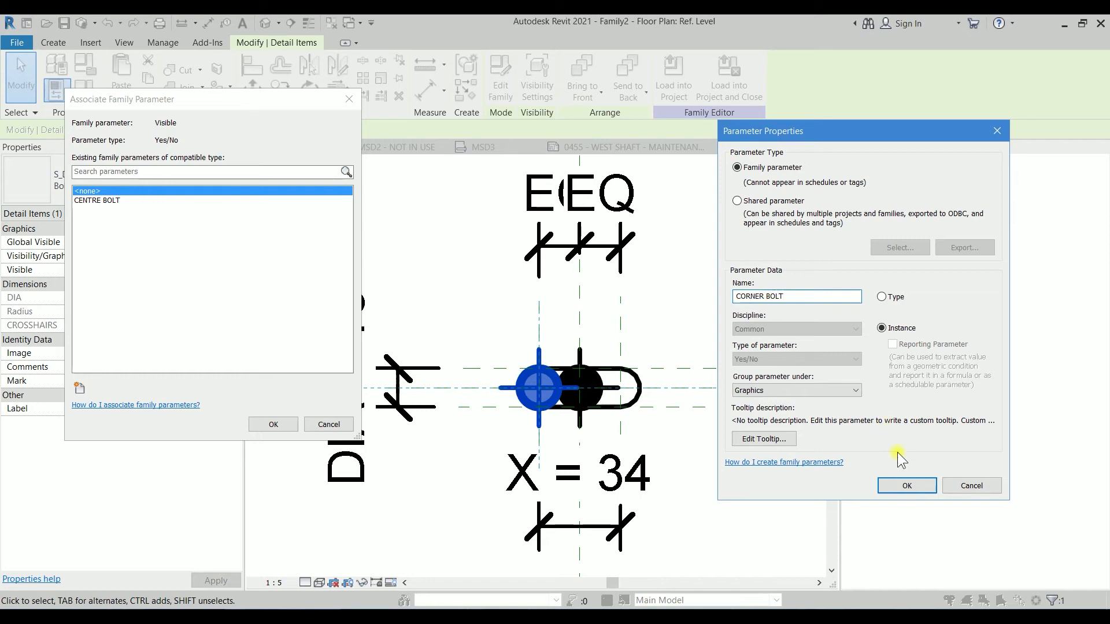
{"action": "left_click", "coordinate": [907, 485]}
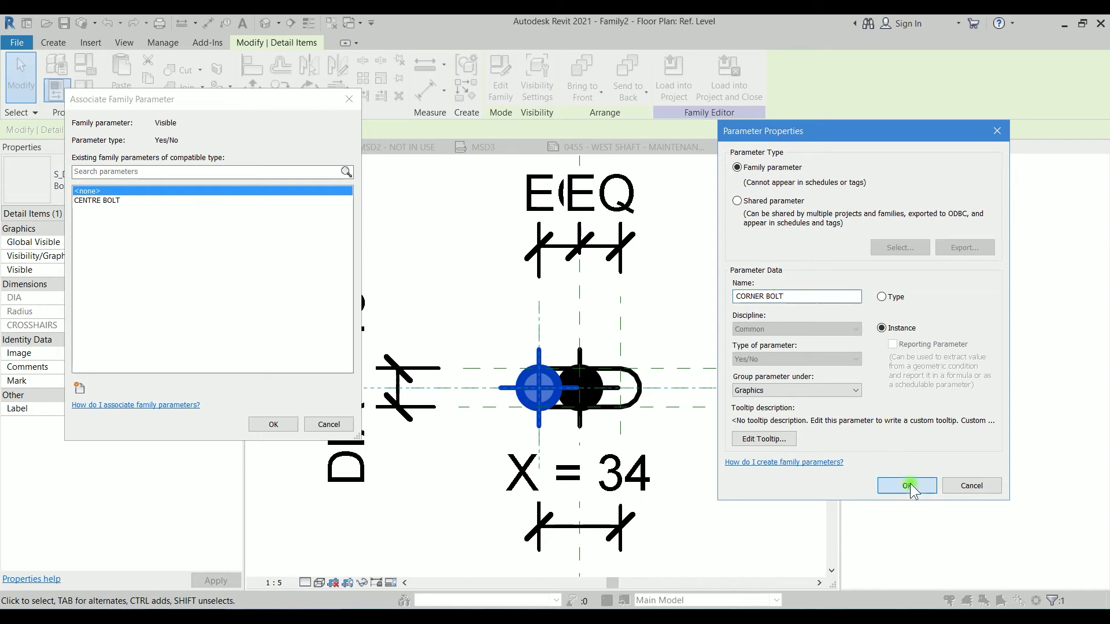
{"action": "left_click", "coordinate": [284, 428]}
{"action": "left_click", "coordinate": [419, 316]}
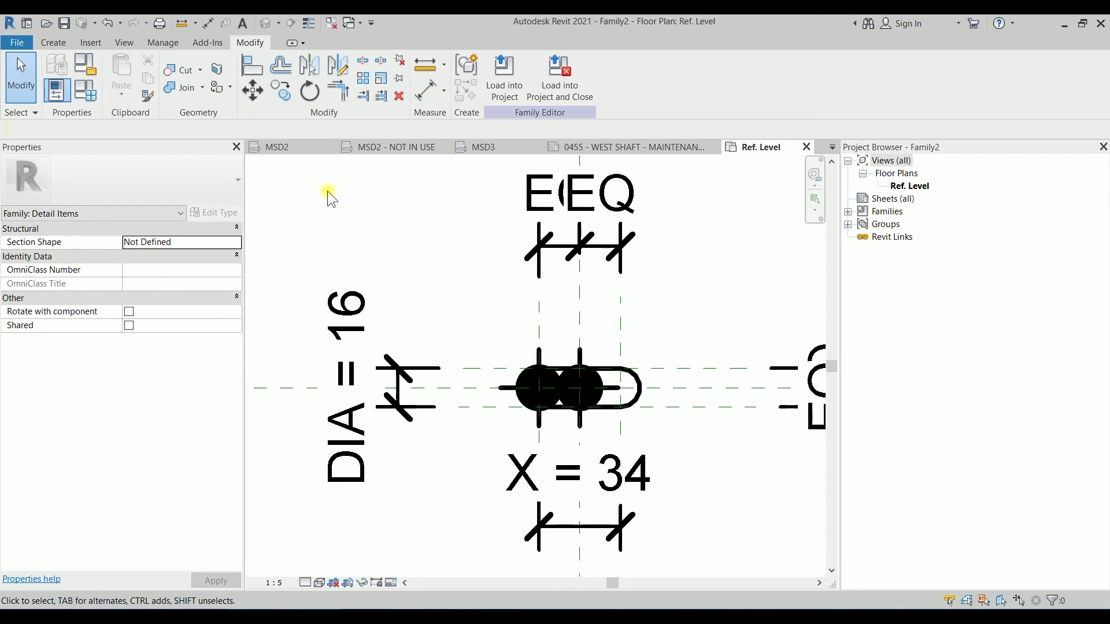
Set the CORNER BOLT formula to not(CENTRE BOLT) in the family types and apply it.
{"action": "left_click", "coordinate": [90, 95]}
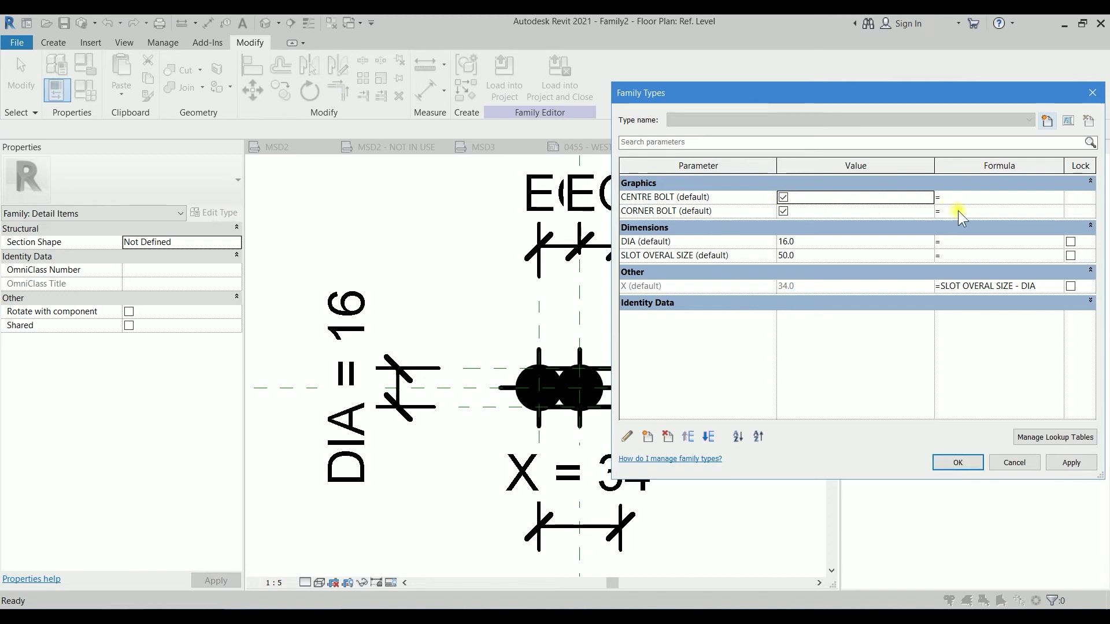
{"action": "left_click", "coordinate": [958, 212]}
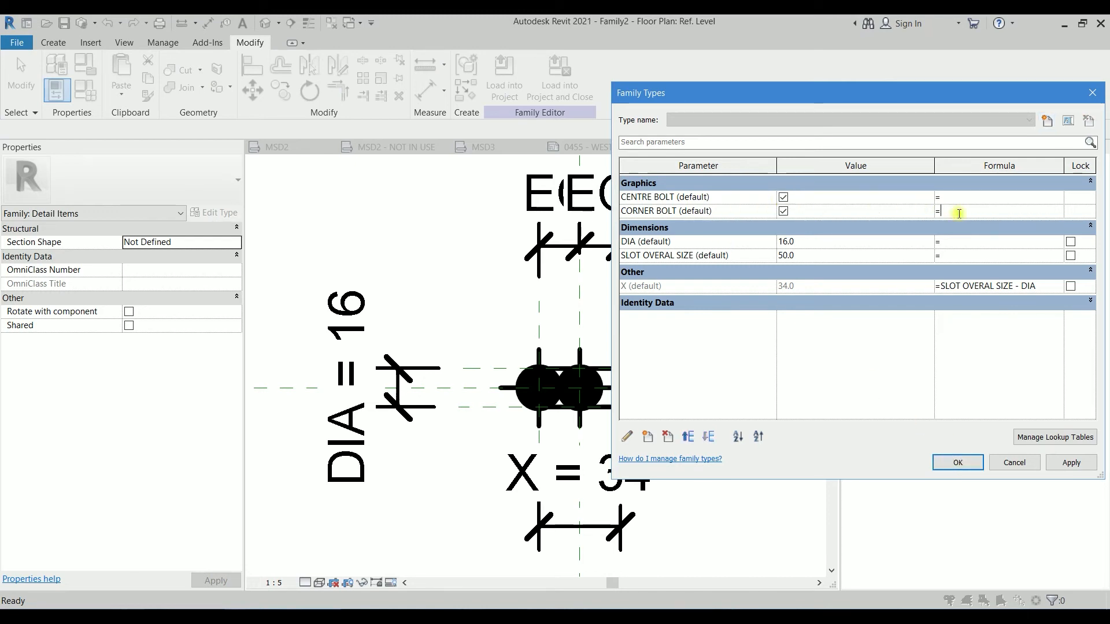
{"action": "type", "text": "NOT"}
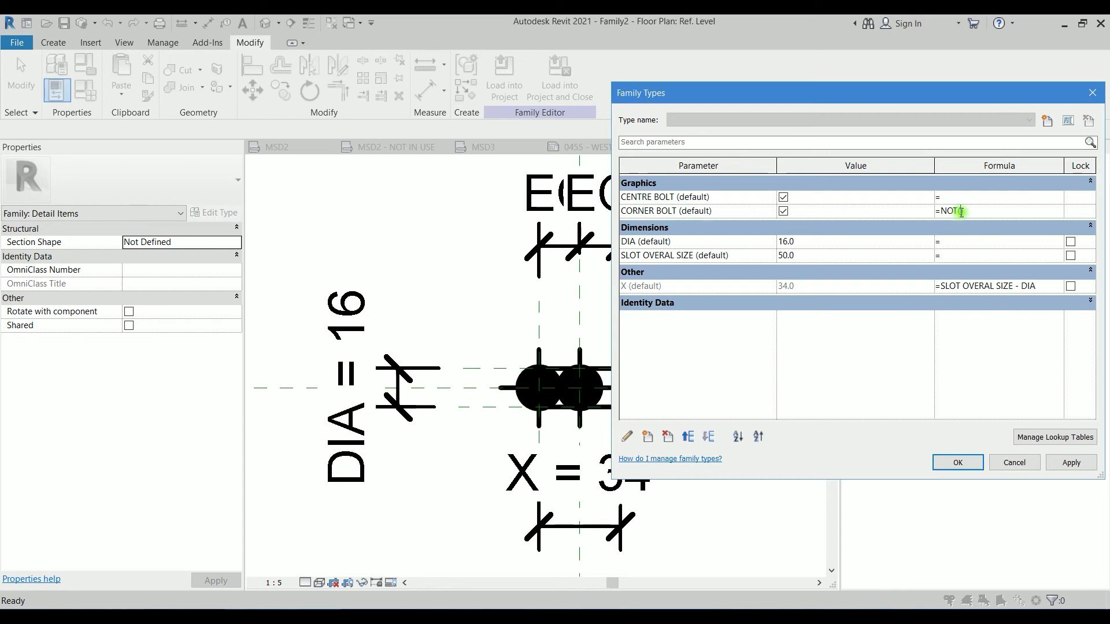
{"action": "type", "text": "(CENTRE BOLT"}
{"action": "key", "text": "Return"}
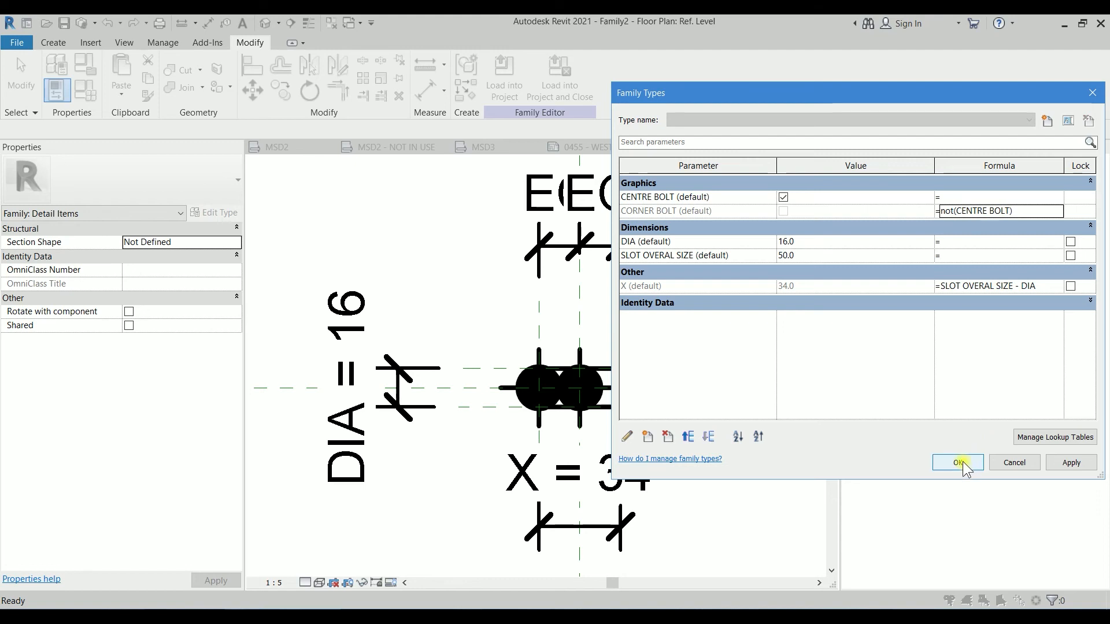
{"action": "left_click", "coordinate": [1069, 462]}
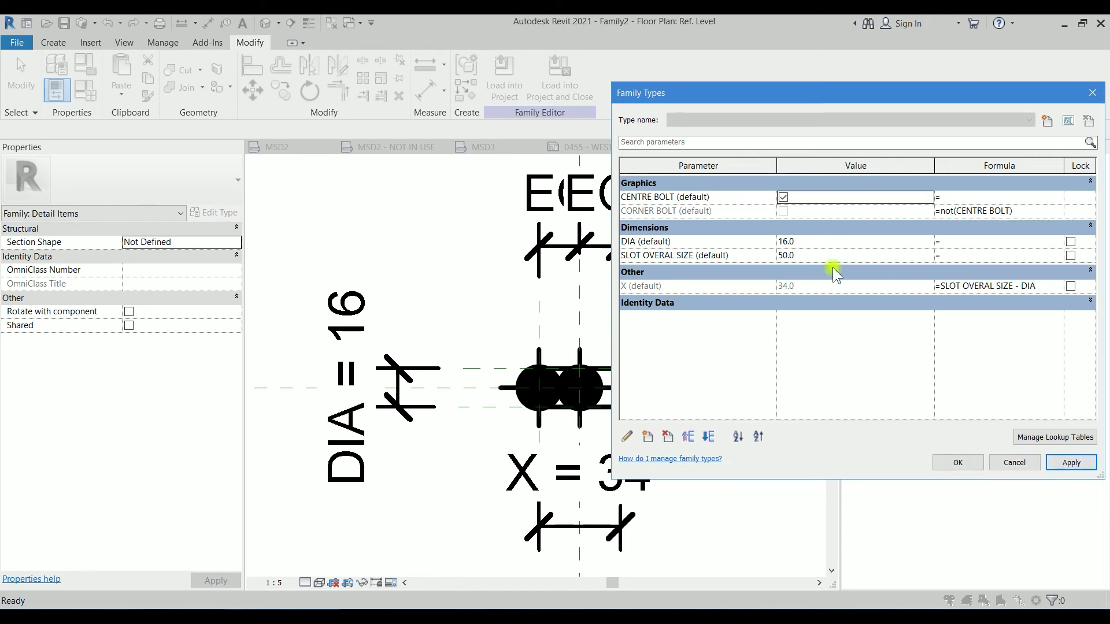
Toggle CENTRE BOLT off and on to test its link with CORNER BOLT, and accept the family types.
{"action": "left_click", "coordinate": [783, 198]}
{"action": "left_click", "coordinate": [783, 199]}
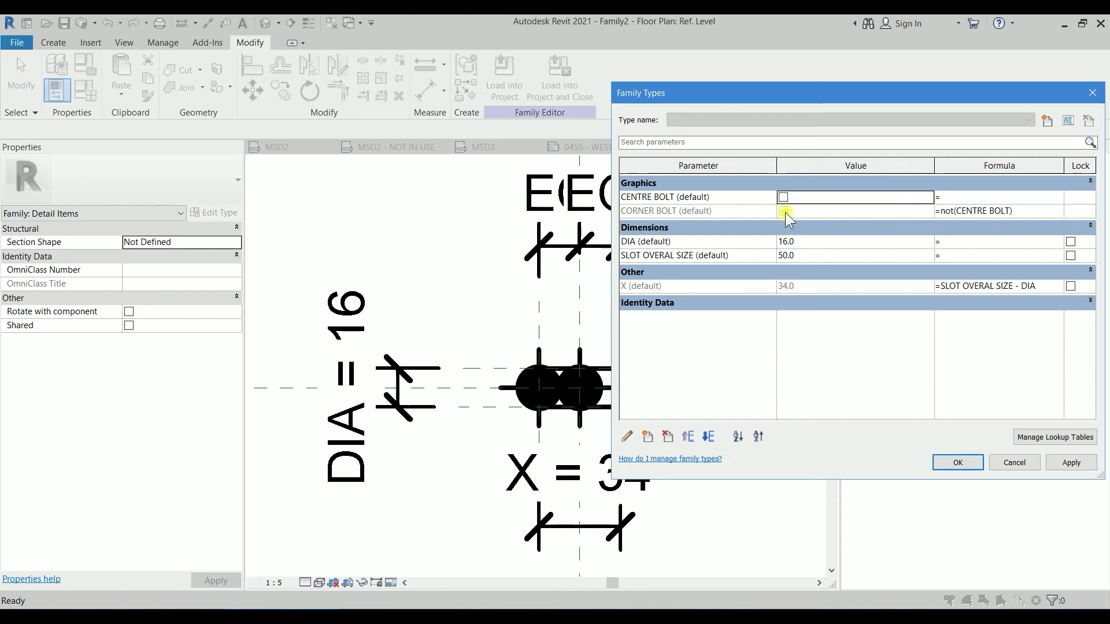
{"action": "left_click", "coordinate": [784, 197]}
{"action": "left_click", "coordinate": [958, 463]}
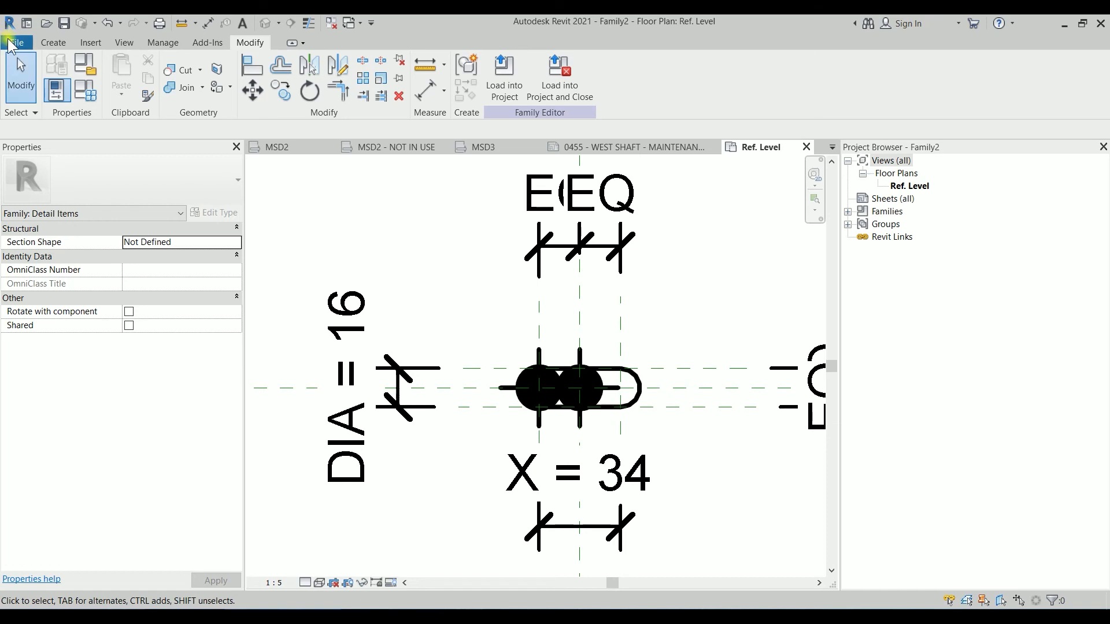
Save the family to the Desktop as SLOTTED HOLE_MR NIM with maximum backups at 1.
{"action": "left_click", "coordinate": [16, 43]}
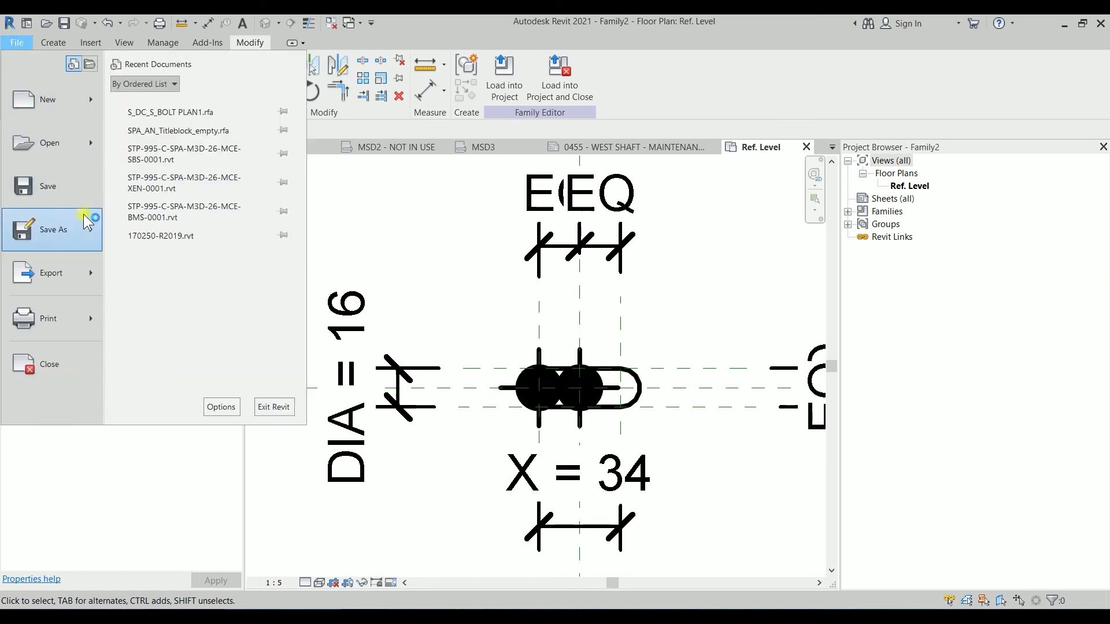
{"action": "left_click", "coordinate": [87, 225]}
{"action": "left_click", "coordinate": [158, 209]}
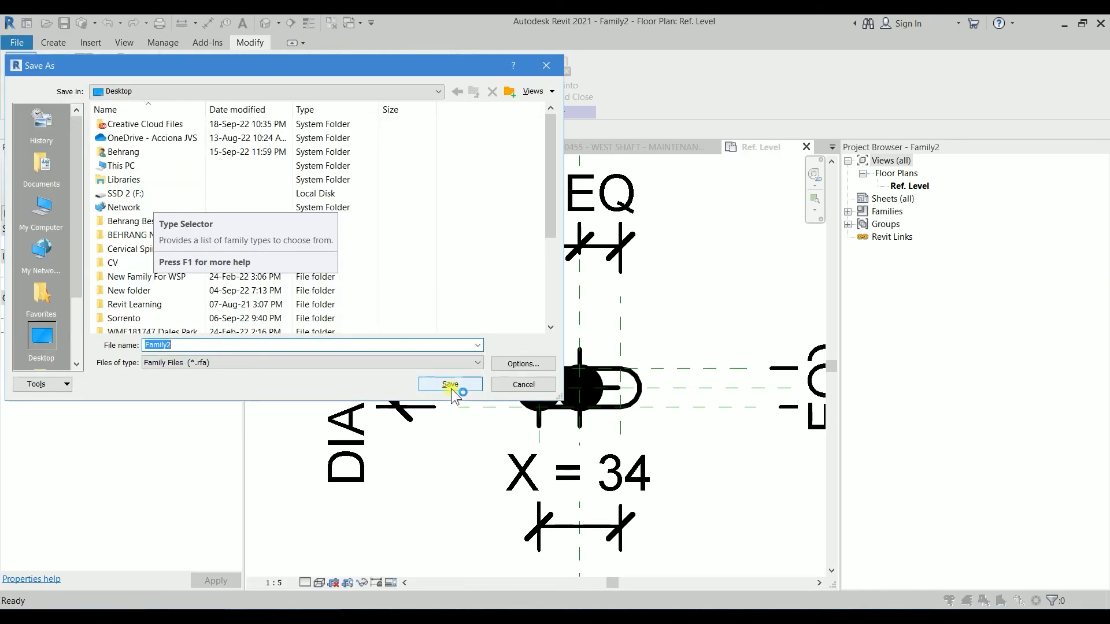
{"action": "type", "text": "SLOTTED"}
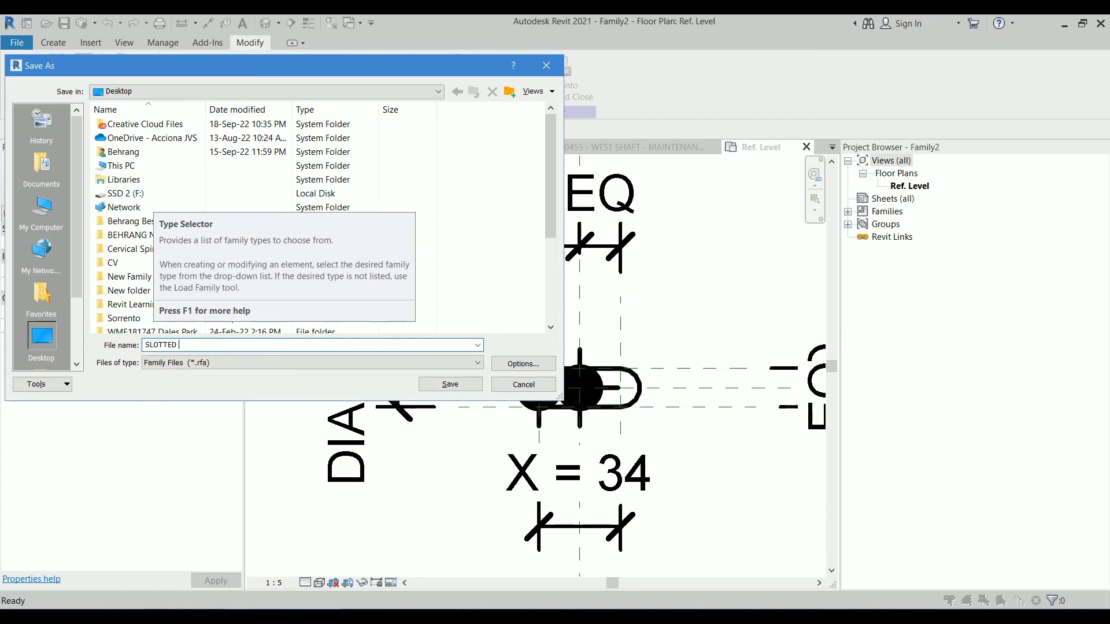
{"action": "left_click", "coordinate": [611, 538]}
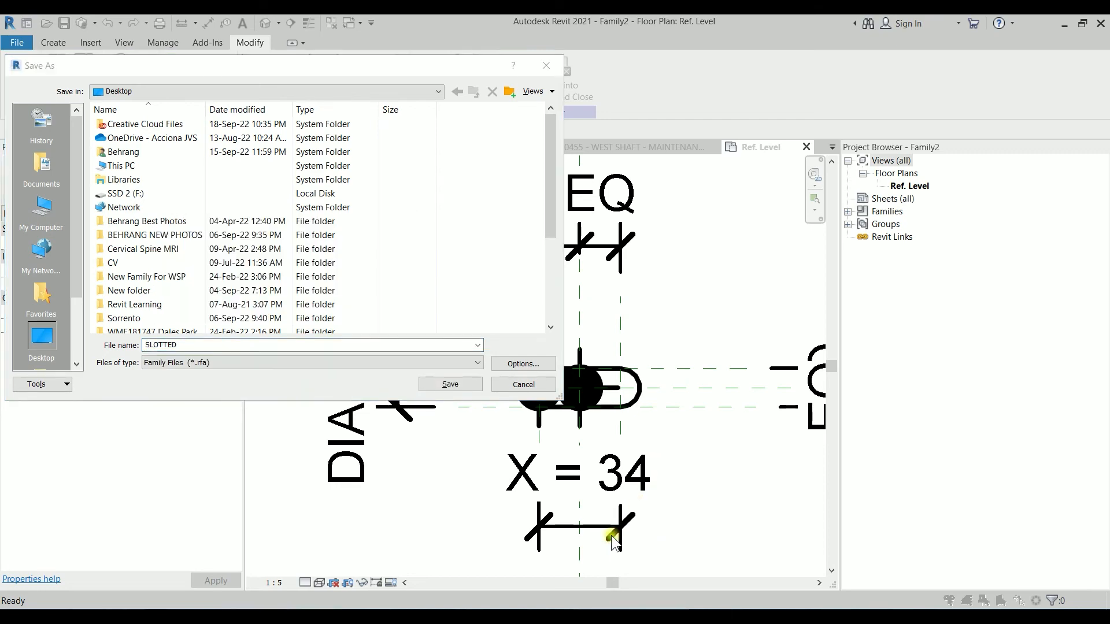
{"action": "left_click", "coordinate": [208, 347]}
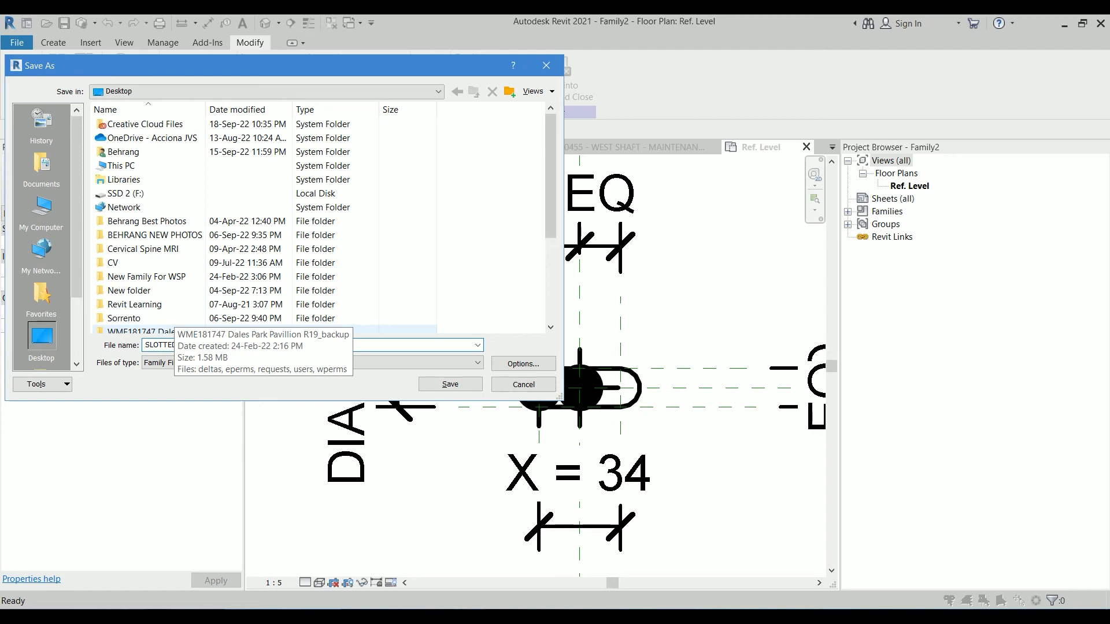
{"action": "left_click", "coordinate": [502, 363]}
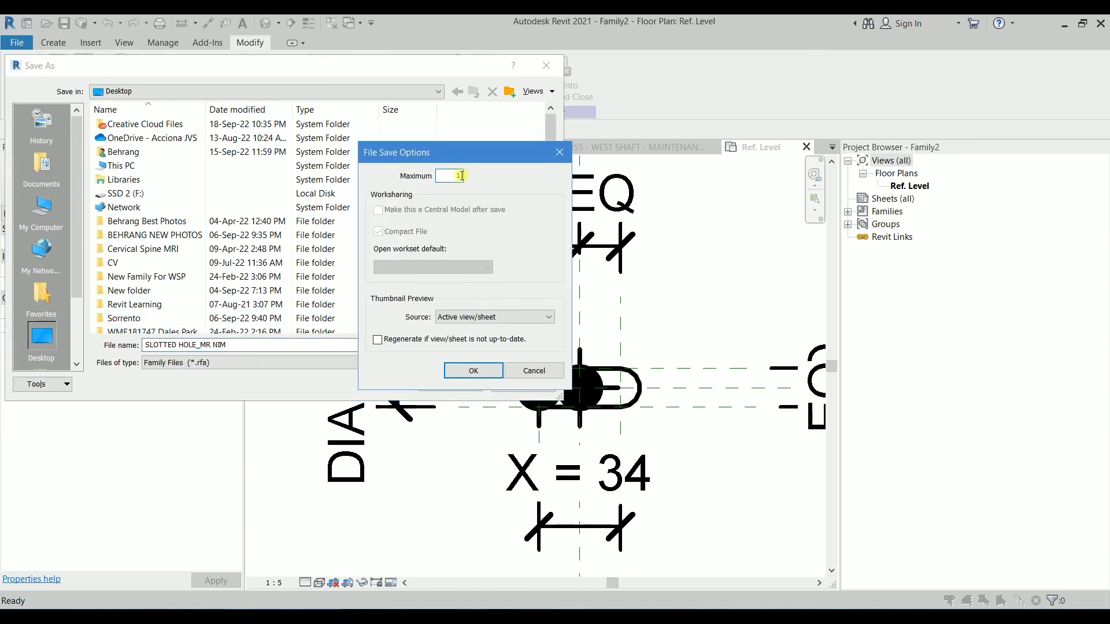
{"action": "left_click", "coordinate": [480, 370]}
{"action": "left_click", "coordinate": [450, 385]}
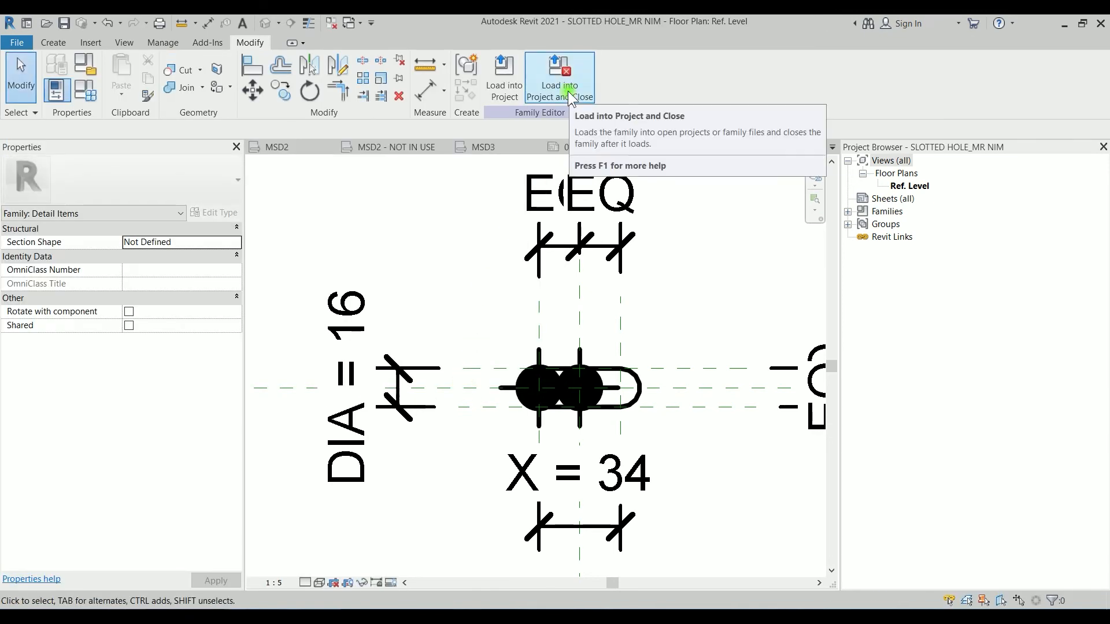
Load the family into the open project and close it, dismiss the save reminder, and close sheet 0190 on the way to drafting view MSD3.
{"action": "left_click", "coordinate": [565, 98]}
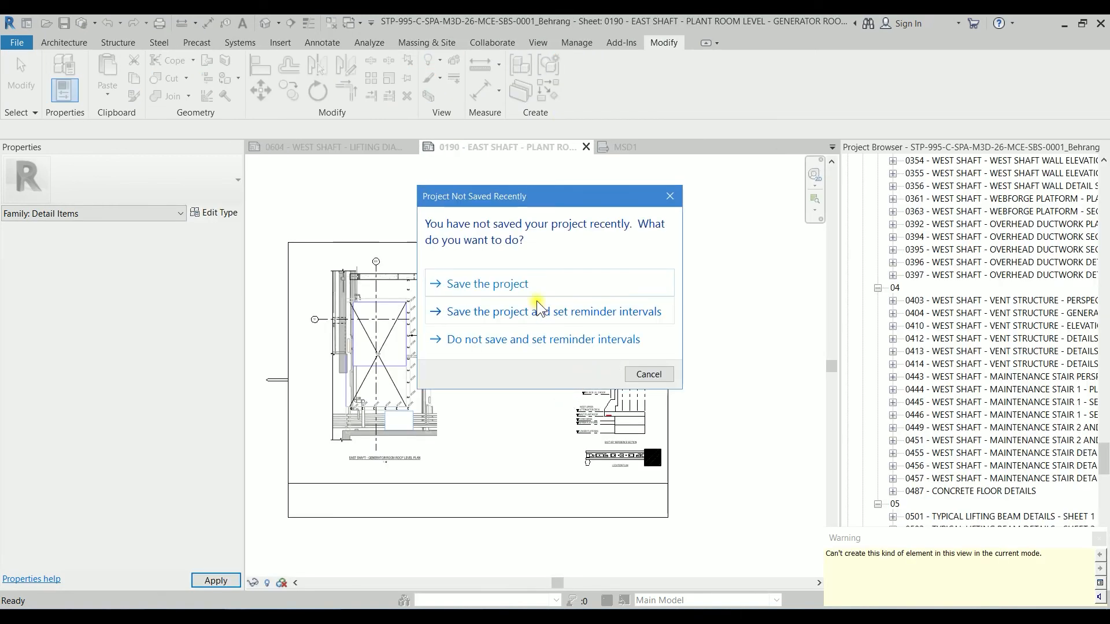
{"action": "left_click", "coordinate": [641, 373]}
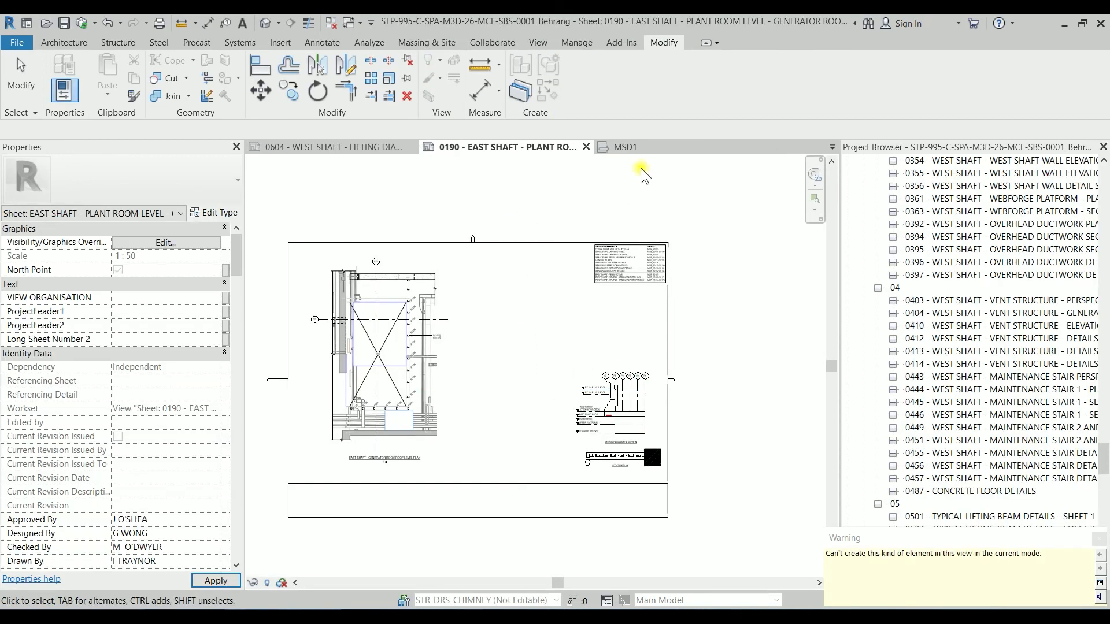
{"action": "left_click", "coordinate": [585, 147]}
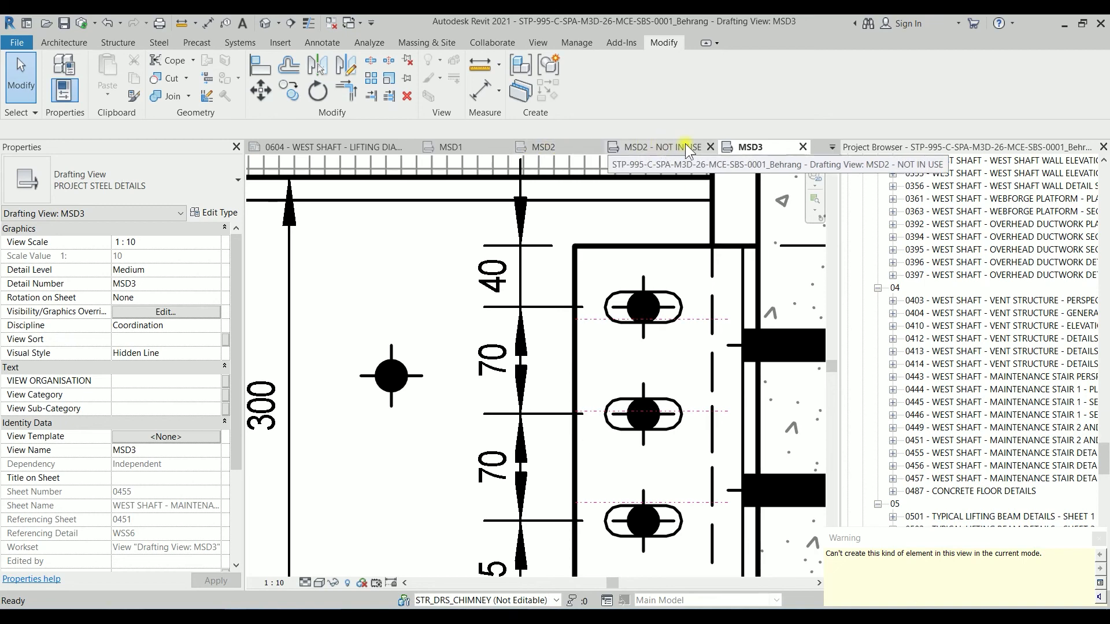
Place the SLOTTED HOLE_MR NIM detail component in MSD3 directly above the loose bolt, 210 mm from the beam's right end.
{"action": "scroll", "coordinate": [623, 318], "scroll_direction": "down", "scroll_amount": 3}
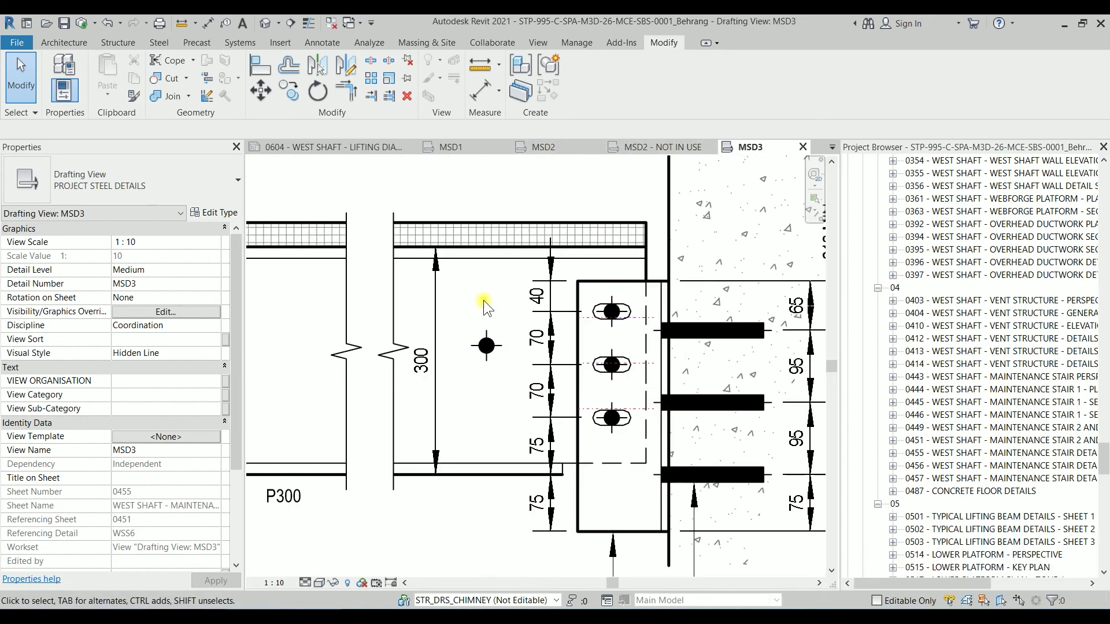
{"action": "left_click", "coordinate": [320, 43]}
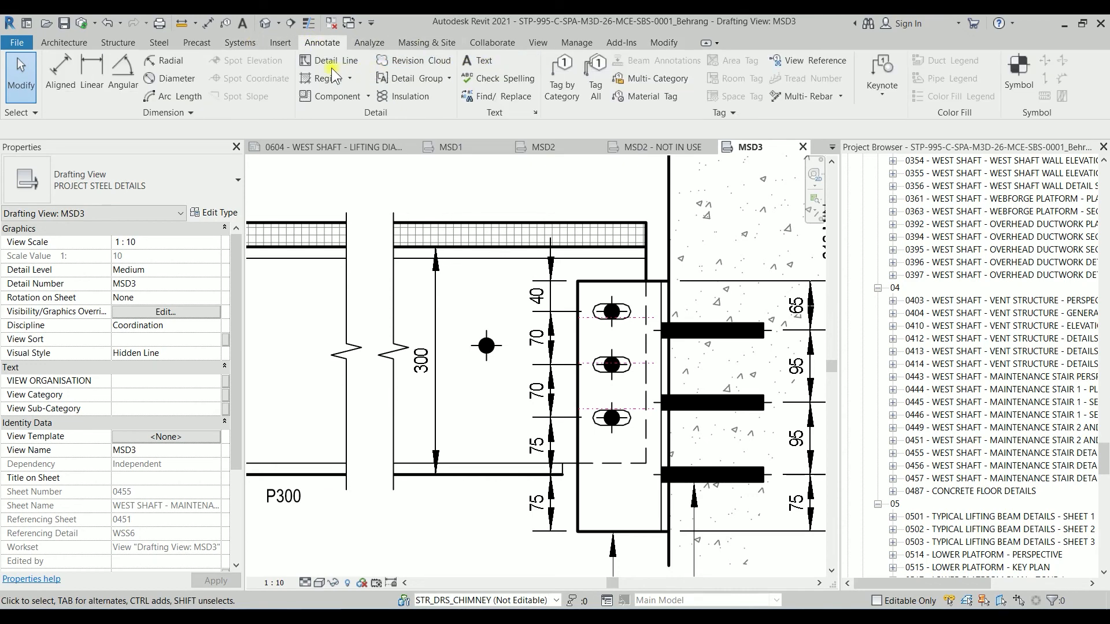
{"action": "left_click", "coordinate": [354, 99]}
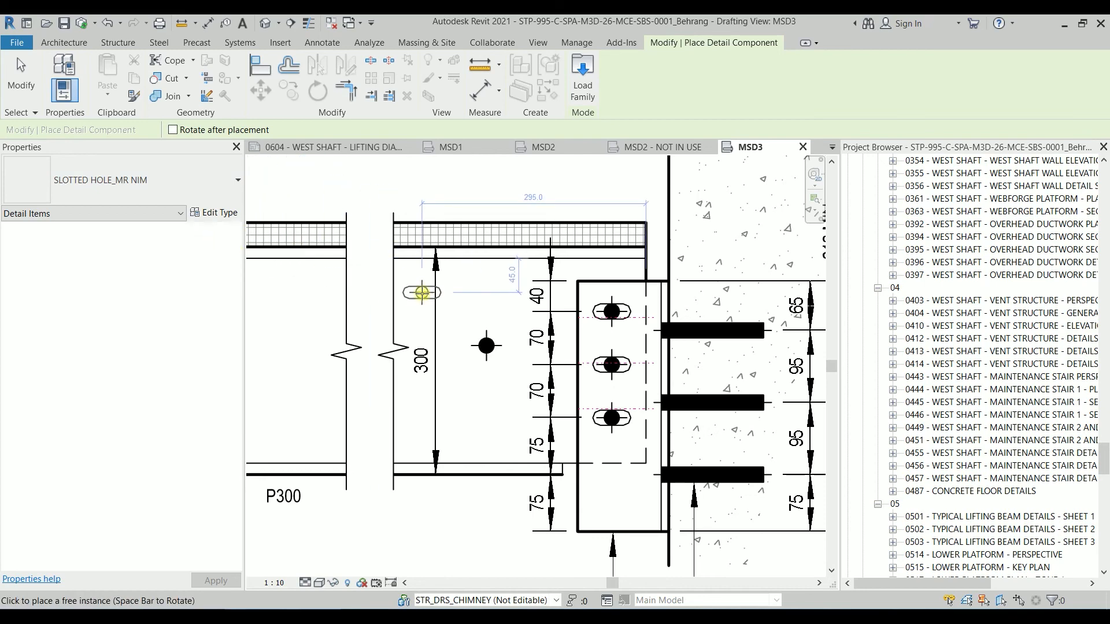
{"action": "scroll", "coordinate": [486, 318], "scroll_direction": "up", "scroll_amount": 2}
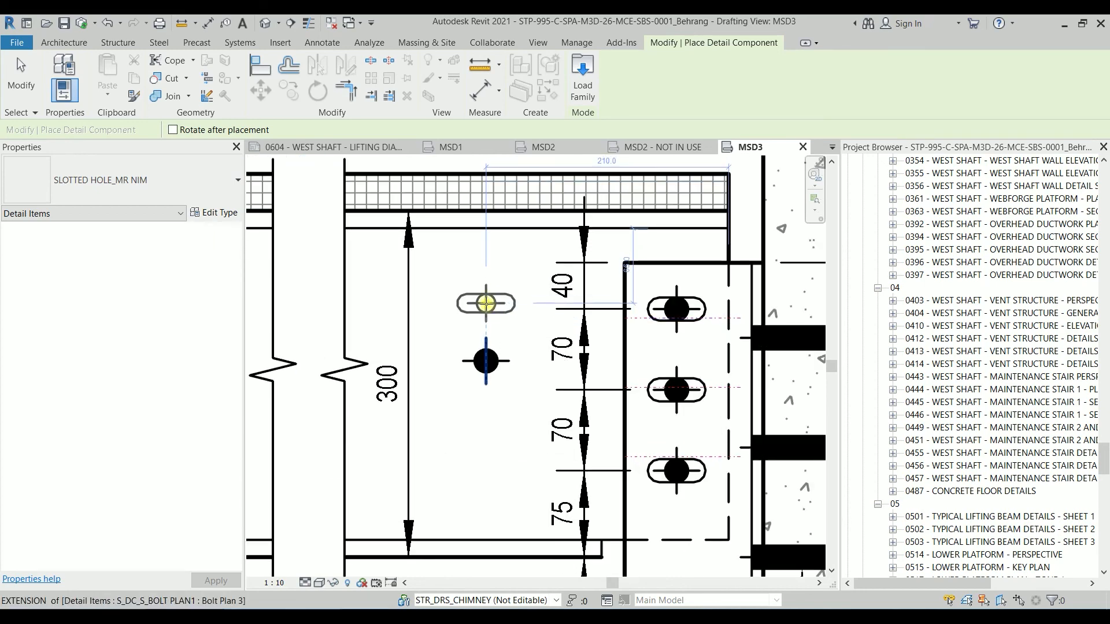
{"action": "left_click", "coordinate": [485, 303]}
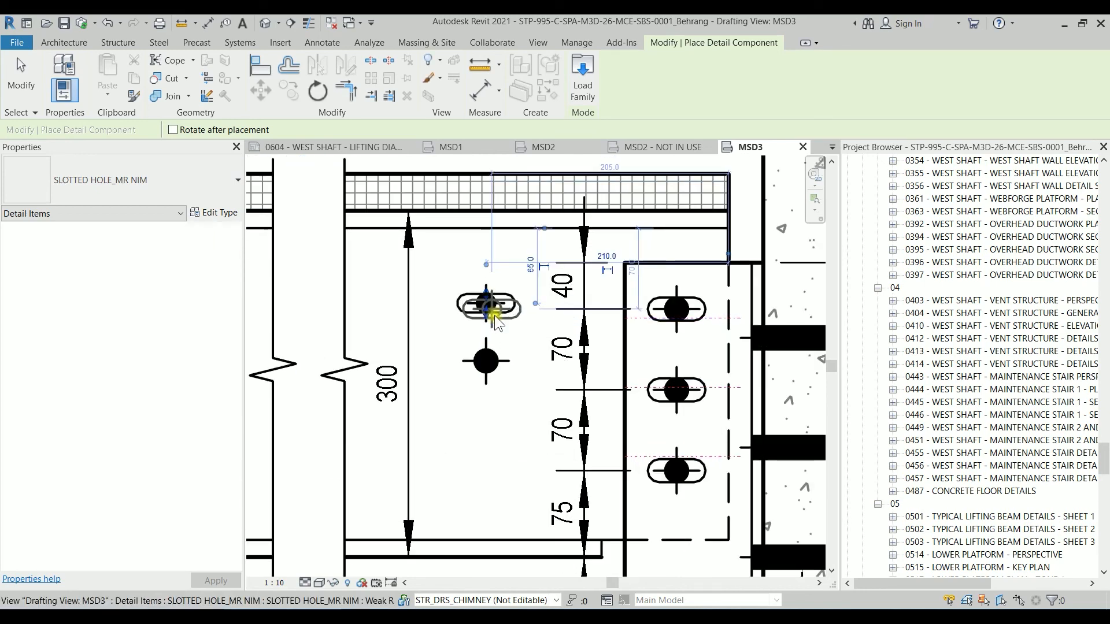
{"action": "key", "text": "Escape"}
Inspect the properties of the existing uppermost slotted hole in the end plate.
{"action": "left_click", "coordinate": [662, 309]}
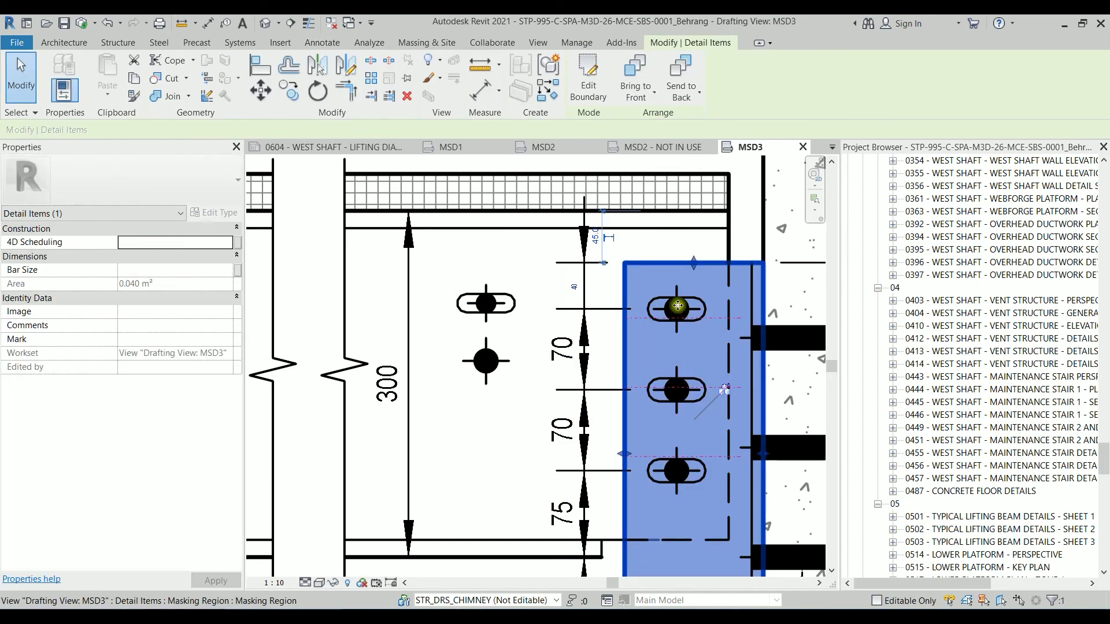
{"action": "key", "text": "Escape"}
{"action": "left_click", "coordinate": [692, 312]}
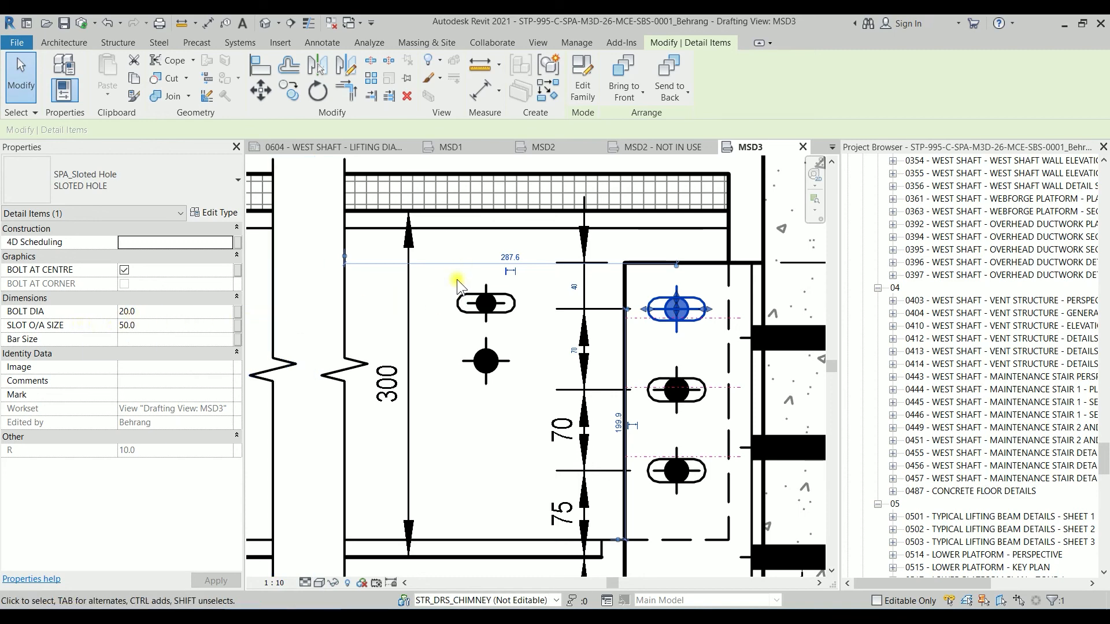
Set DIA to 20 for the newly placed slotted hole and apply it.
{"action": "left_click", "coordinate": [482, 300]}
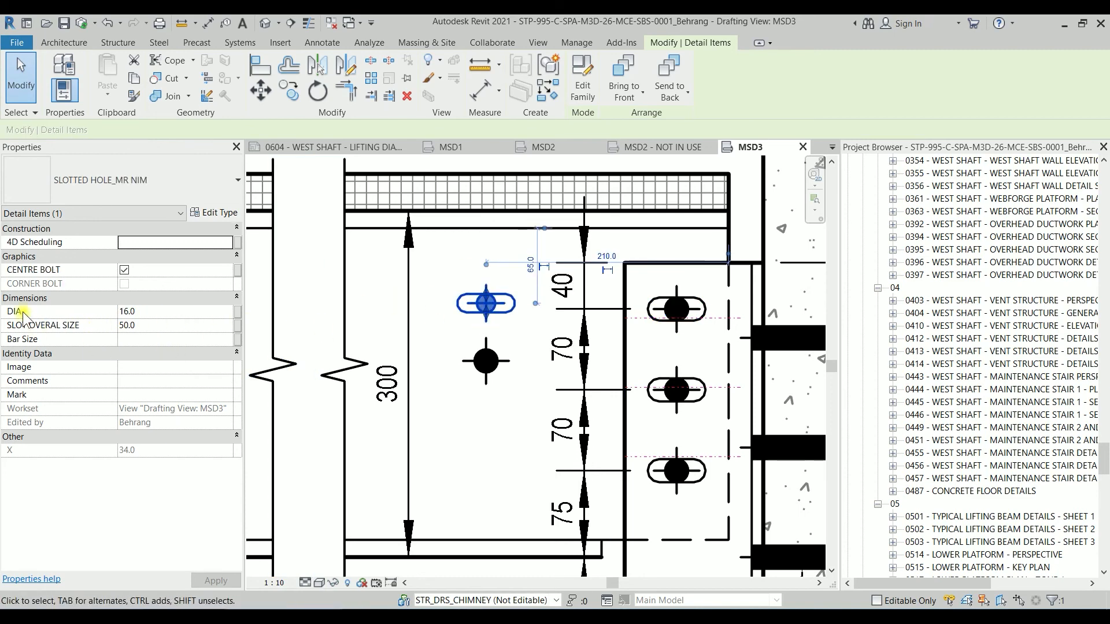
{"action": "left_click", "coordinate": [164, 311]}
{"action": "type", "text": "20"}
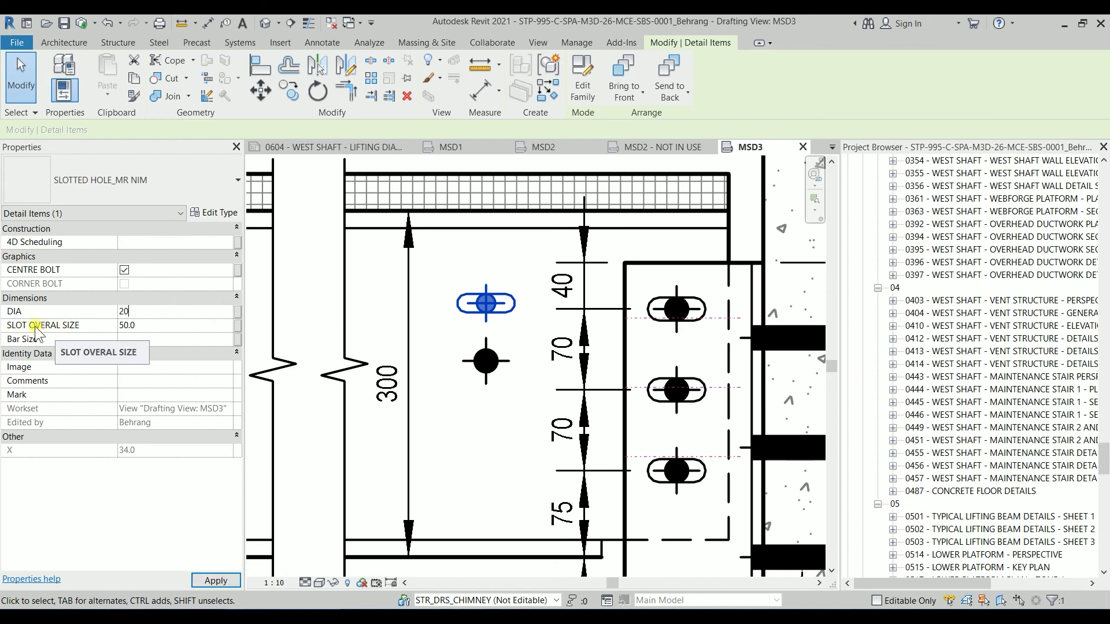
{"action": "left_click", "coordinate": [215, 581]}
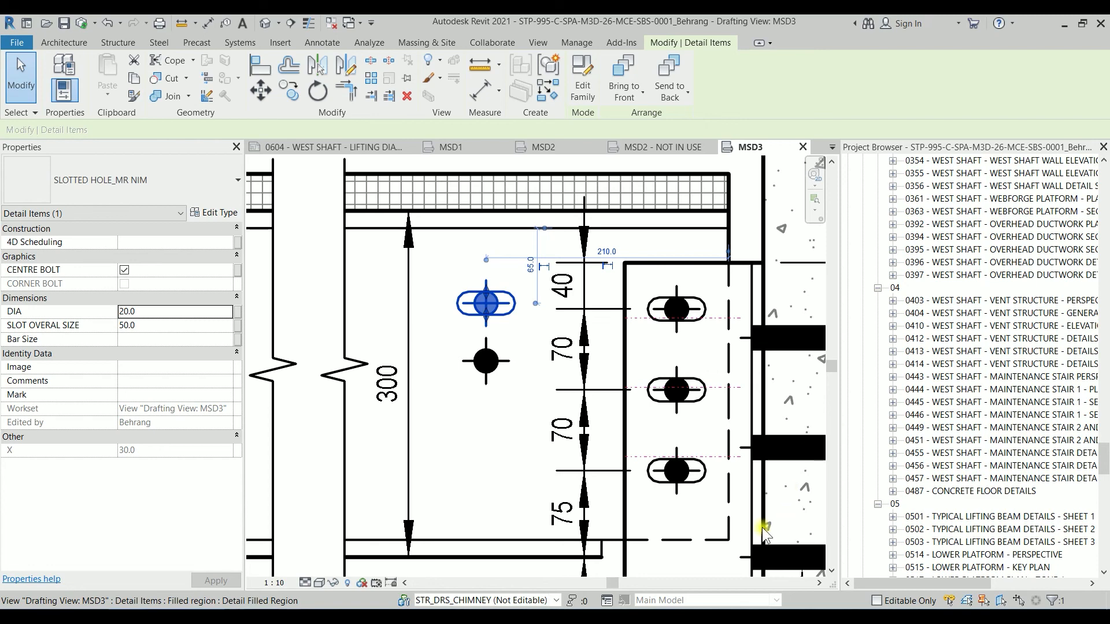
Toggle CENTRE BOLT off and back on for the placed slotted hole to test the bolt position.
{"action": "scroll", "coordinate": [601, 527], "scroll_direction": "down", "scroll_amount": 2}
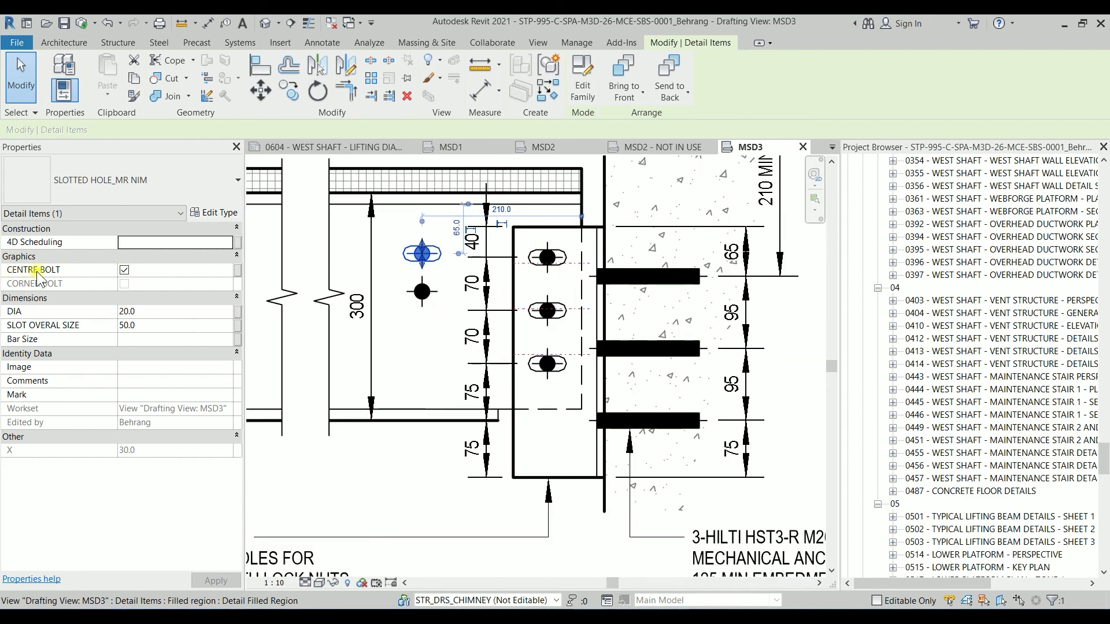
{"action": "left_click", "coordinate": [124, 270]}
{"action": "scroll", "coordinate": [424, 255], "scroll_direction": "up", "scroll_amount": 5}
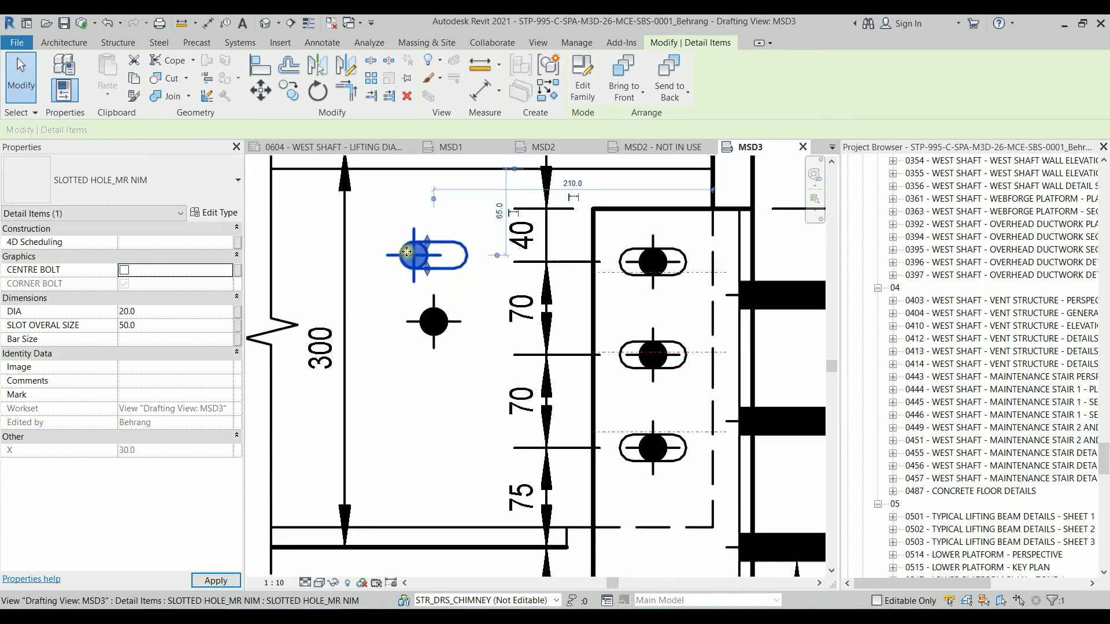
{"action": "scroll", "coordinate": [424, 255], "scroll_direction": "down", "scroll_amount": 3}
{"action": "left_click", "coordinate": [124, 270]}
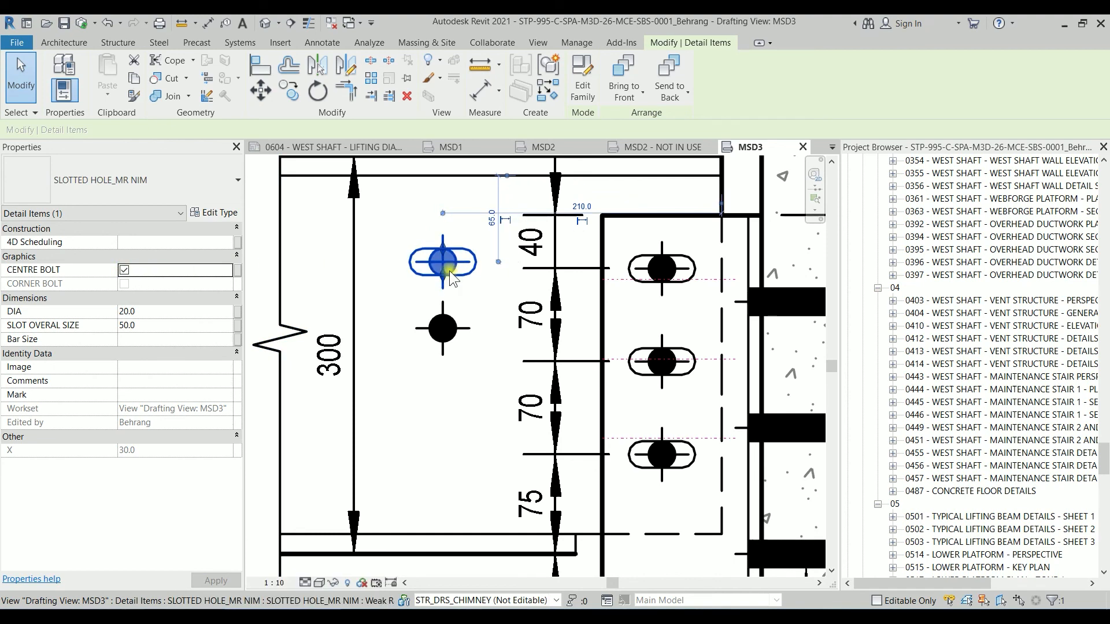
Turn off CENTRE BOLT for the placed slotted hole so the corner bolt is used.
{"action": "scroll", "coordinate": [450, 271], "scroll_direction": "down", "scroll_amount": 1}
{"action": "left_click", "coordinate": [449, 369]}
{"action": "left_click", "coordinate": [445, 272]}
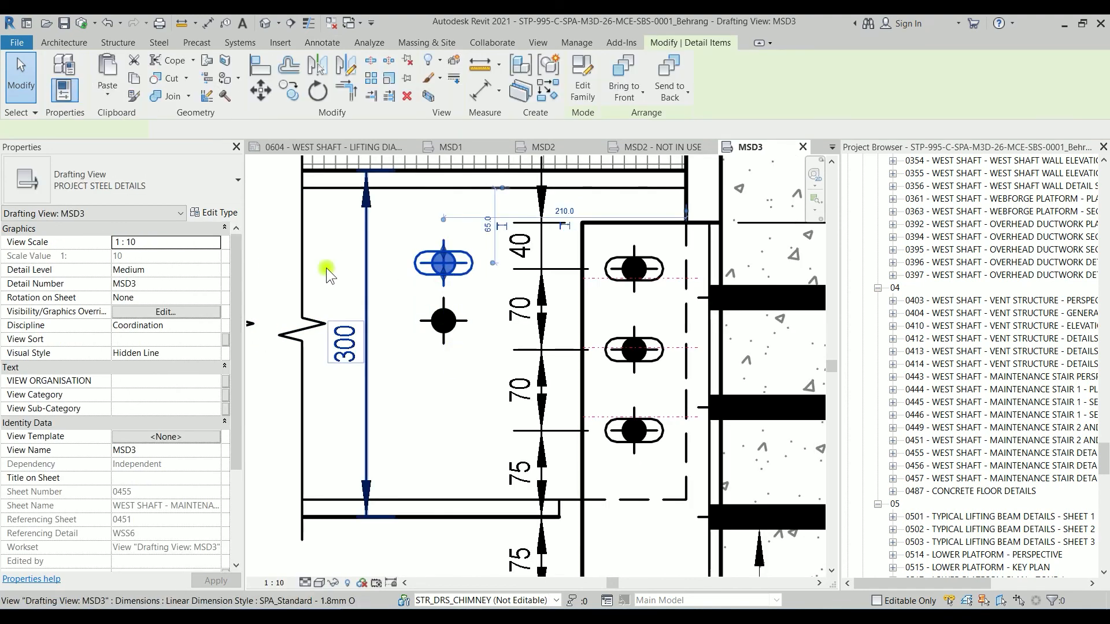
{"action": "left_click", "coordinate": [125, 270]}
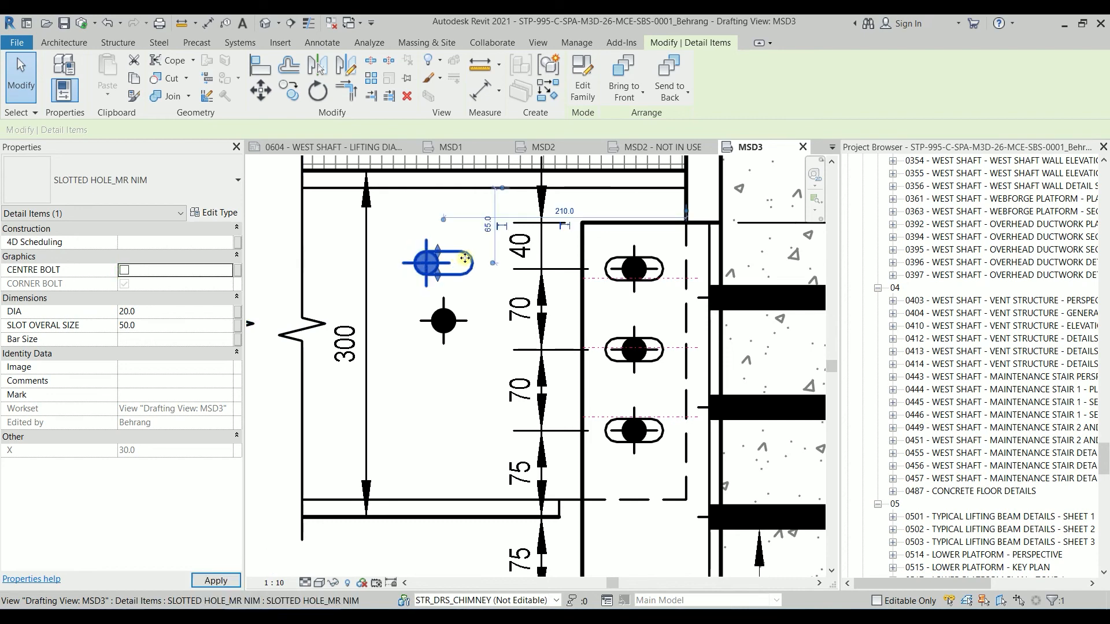
Rotate the placed slotted hole repeatedly in 90-degree increments to try its orientations, ending horizontal with the bolt on the left.
{"action": "key", "text": "space"}
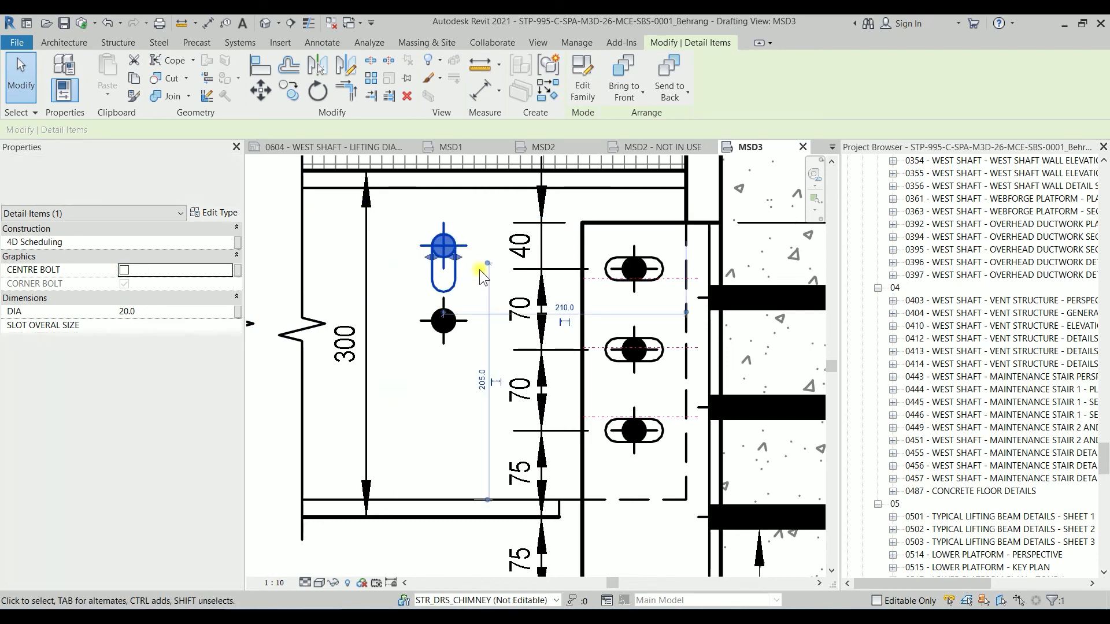
{"action": "key", "text": "space"}
{"action": "key", "text": "space"}
{"action": "key", "text": "space"}
{"action": "key", "text": "space"}
{"action": "key", "text": "space"}
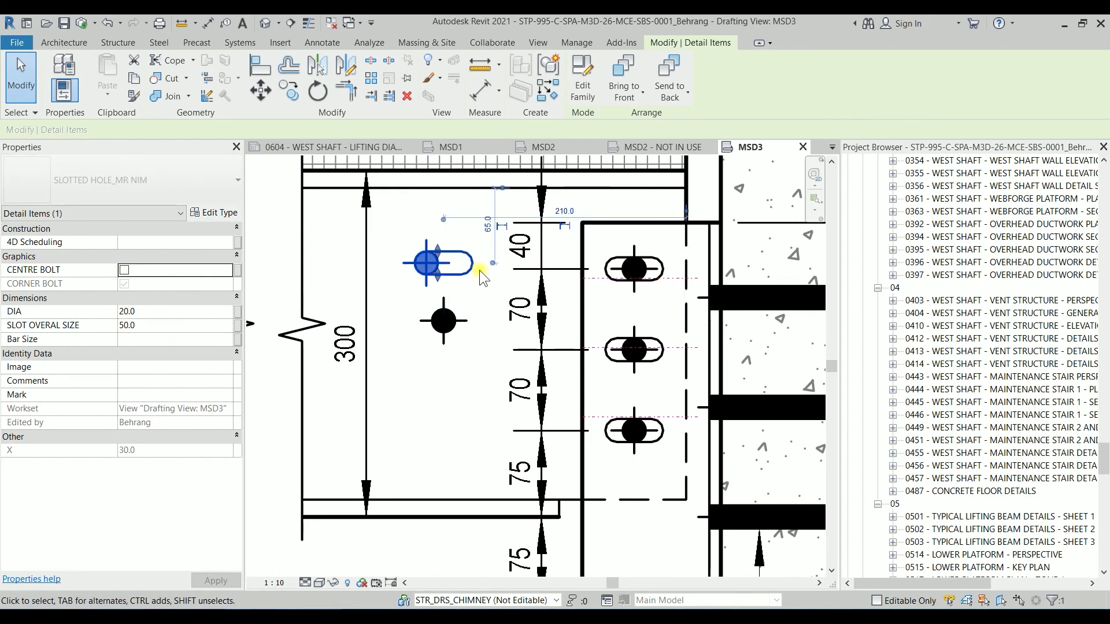
{"action": "key", "text": "Escape"}
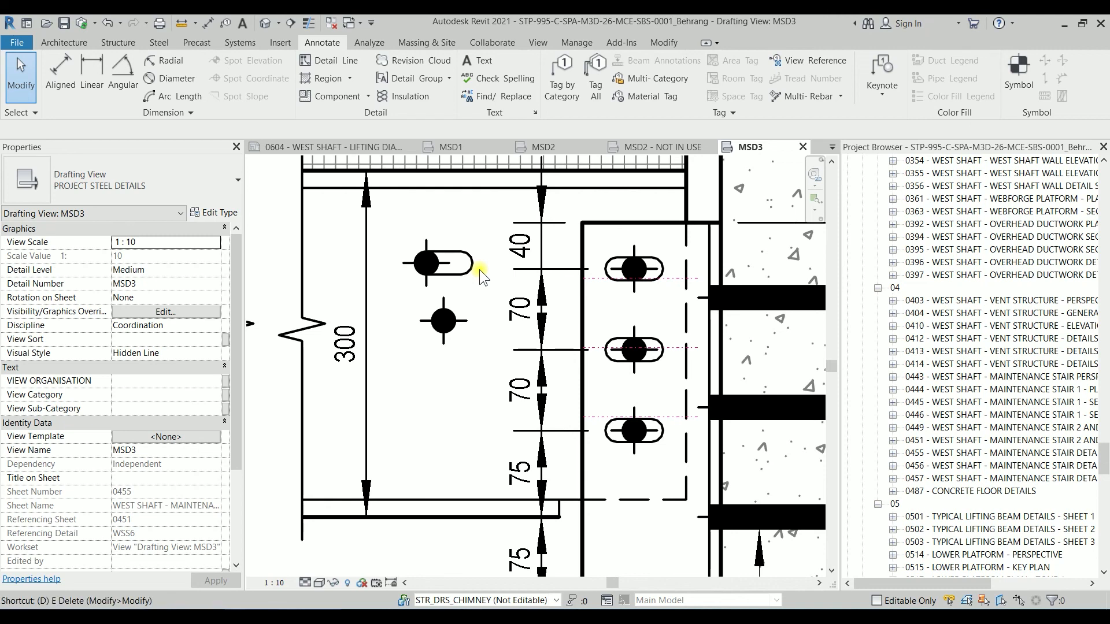
Add an aligned dimension from the placed slotted hole's horizontal centreline to the beam's top edge, positioned left of the 300 dimension.
{"action": "key", "text": "d"}
{"action": "key", "text": "i"}
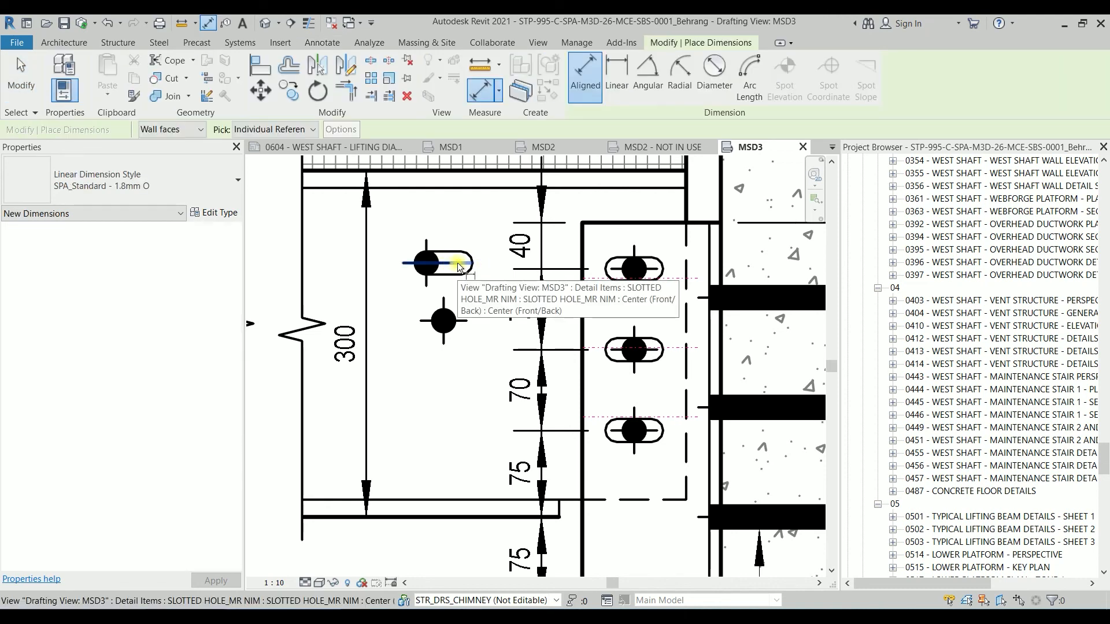
{"action": "left_click", "coordinate": [458, 267]}
{"action": "scroll", "coordinate": [441, 225], "scroll_direction": "down", "scroll_amount": 2}
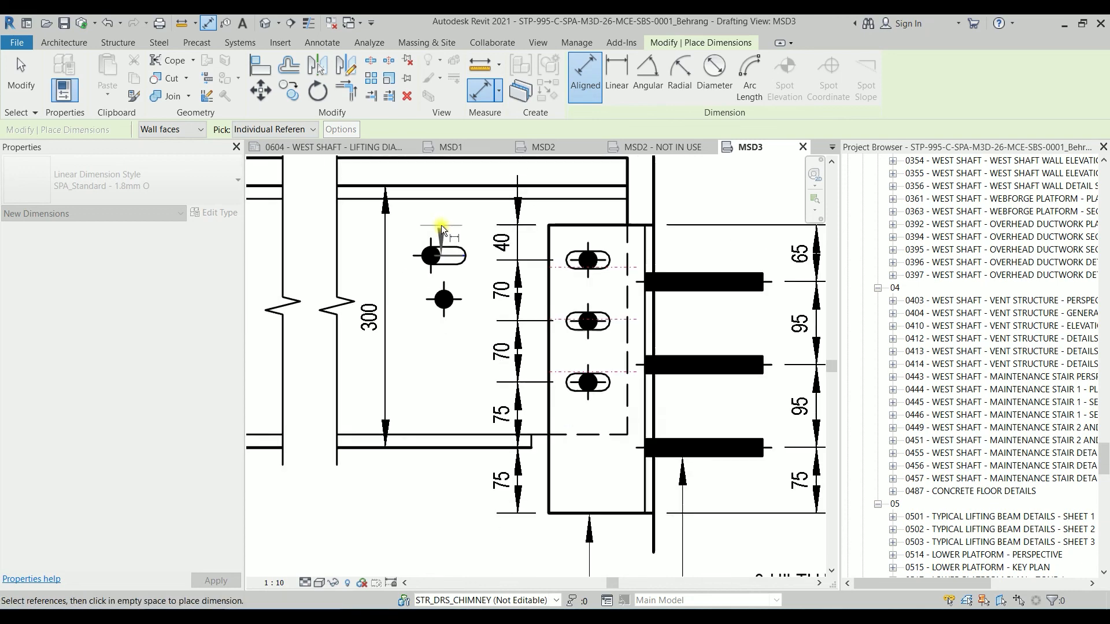
{"action": "middle_click_drag", "start_coordinate": [440, 229], "coordinate": [453, 279]}
{"action": "scroll", "coordinate": [445, 237], "scroll_direction": "up", "scroll_amount": 1}
{"action": "left_click", "coordinate": [445, 233]}
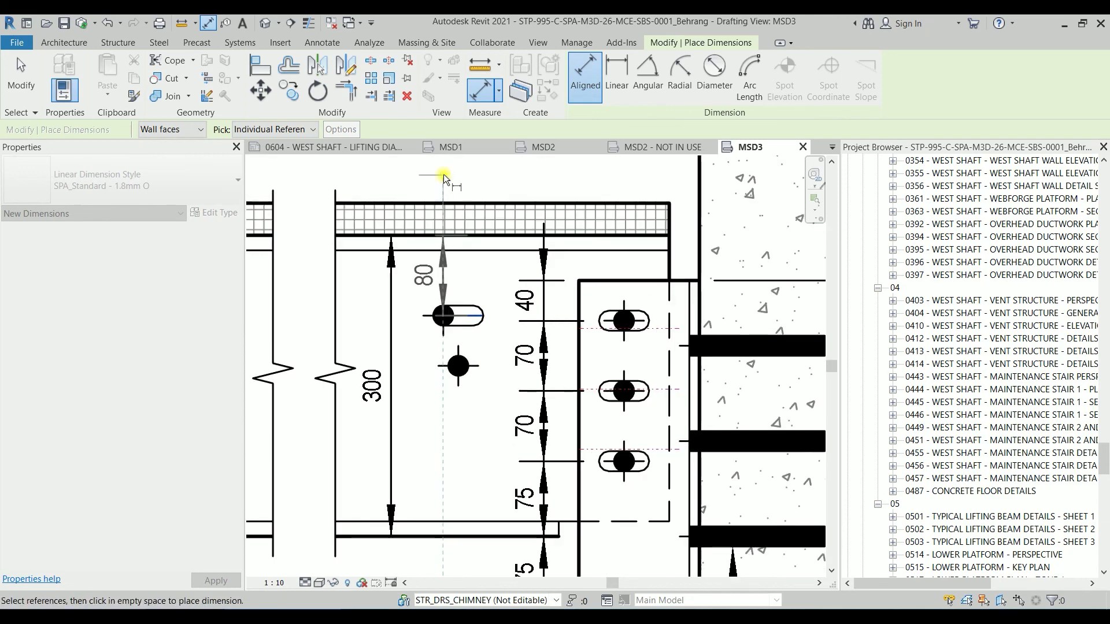
{"action": "left_click", "coordinate": [369, 165]}
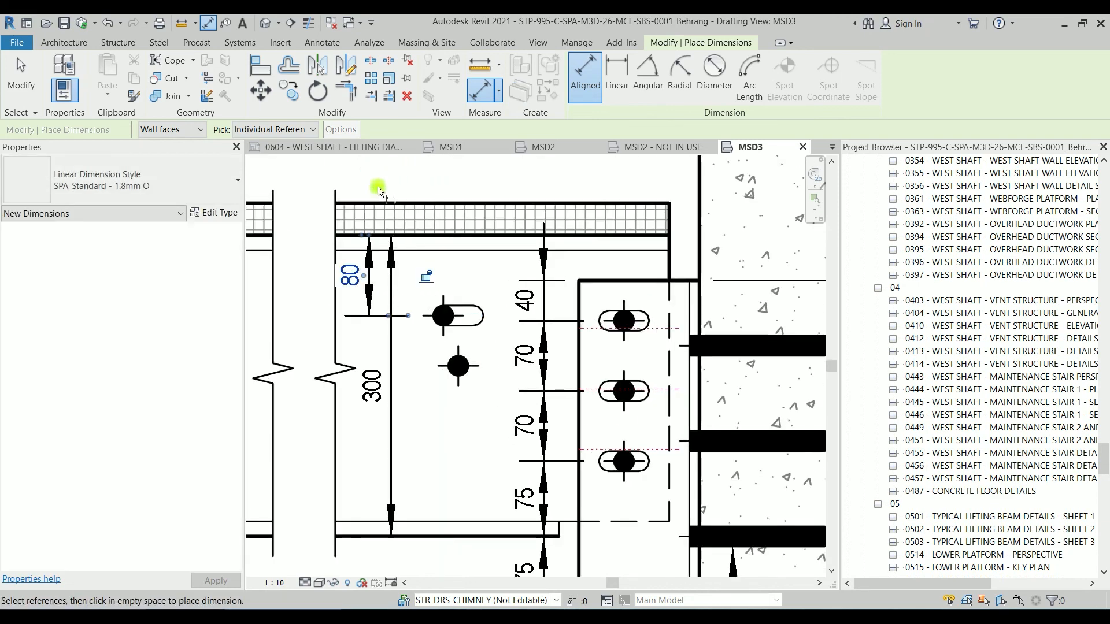
{"action": "scroll", "coordinate": [492, 275], "scroll_direction": "down", "scroll_amount": 4}
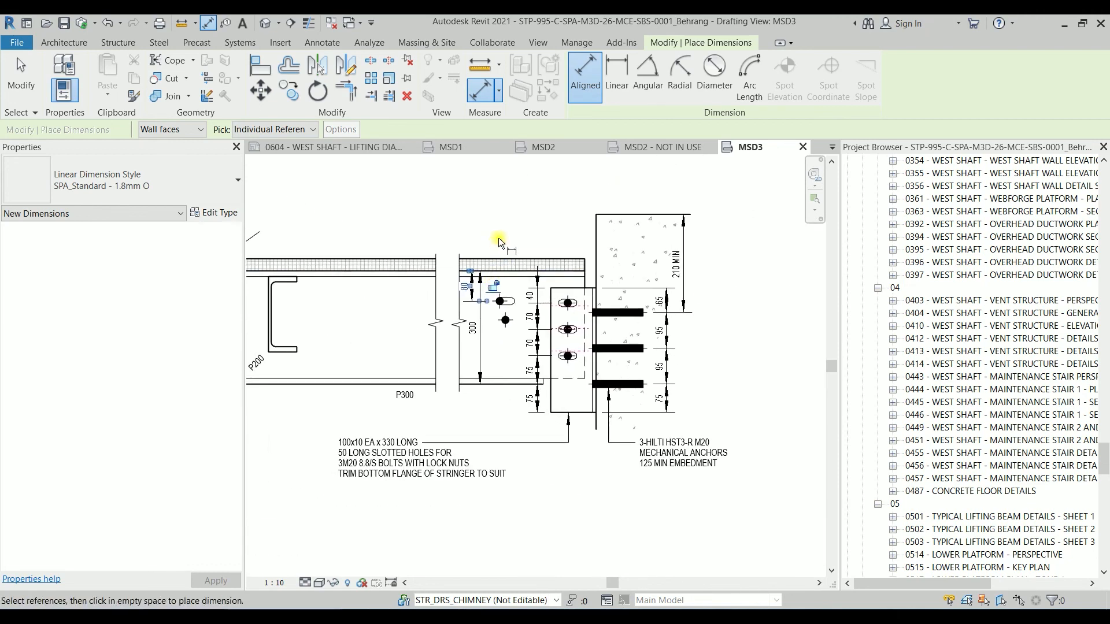
{"action": "key", "text": "Escape"}
{"action": "key", "text": "Escape"}
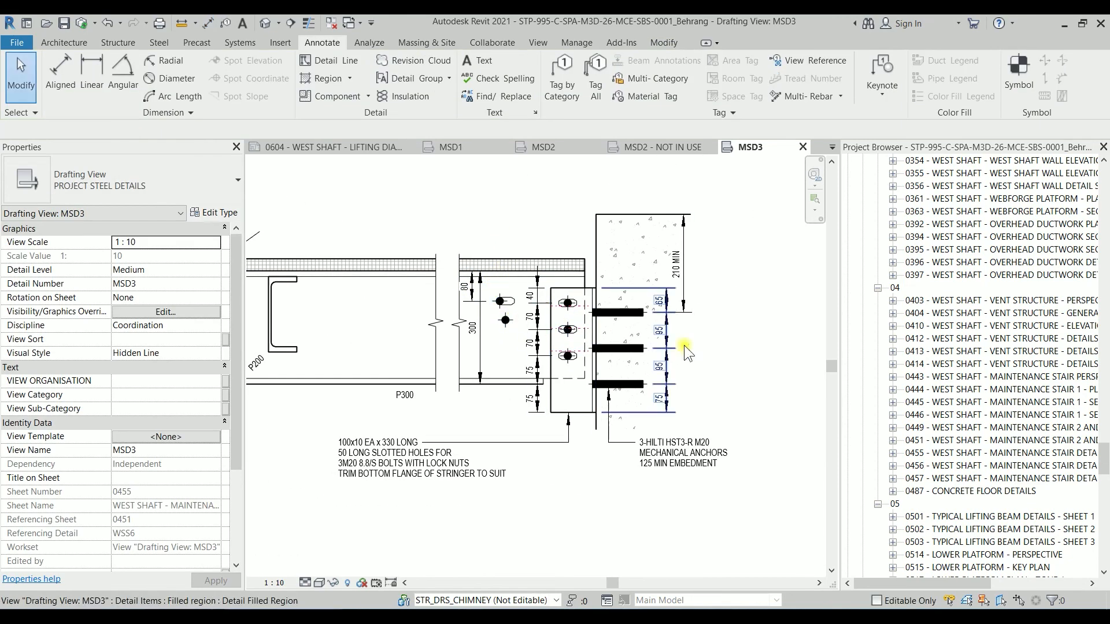
{"action": "scroll", "coordinate": [772, 338], "scroll_direction": "down", "scroll_amount": 1}
{"action": "middle_click_drag", "start_coordinate": [772, 339], "coordinate": [821, 341]}
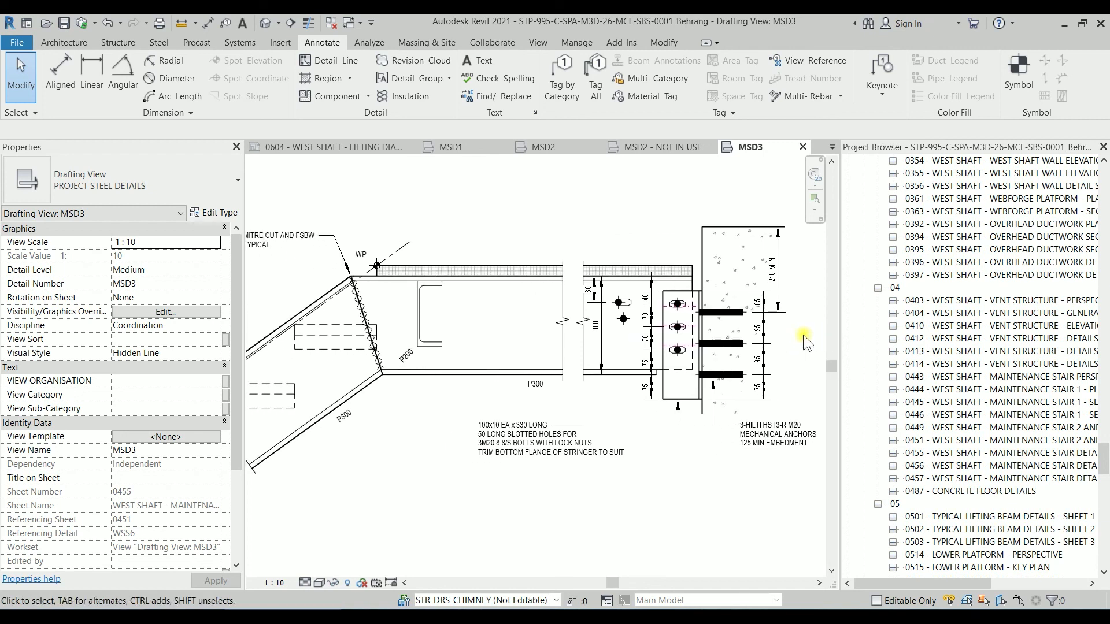